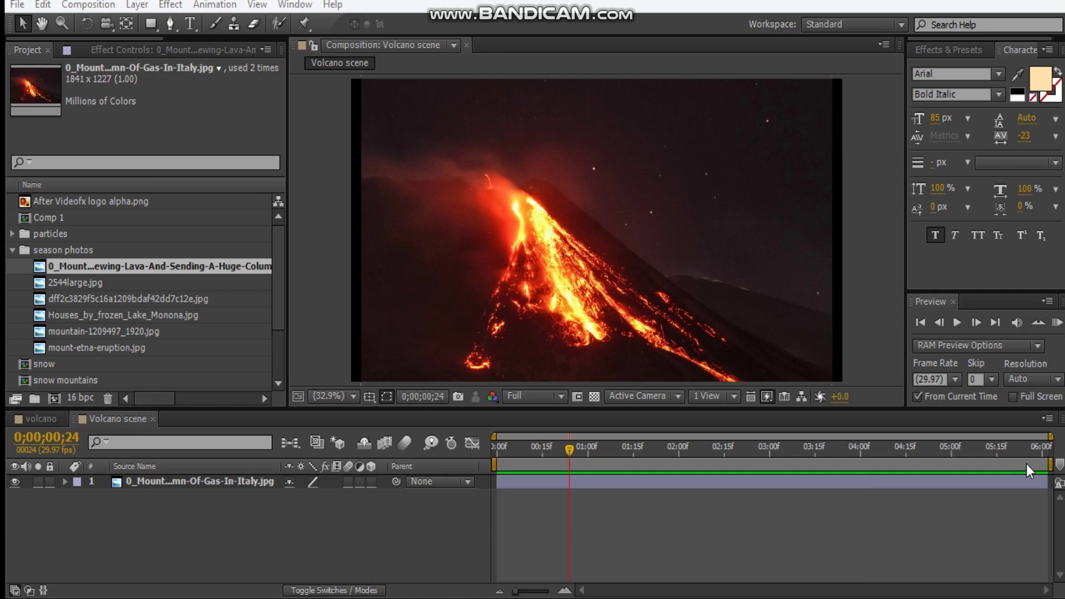
Step: Turn the volcano photo layer into a 3D layer and rename it as volcano image
left_click(225, 481)
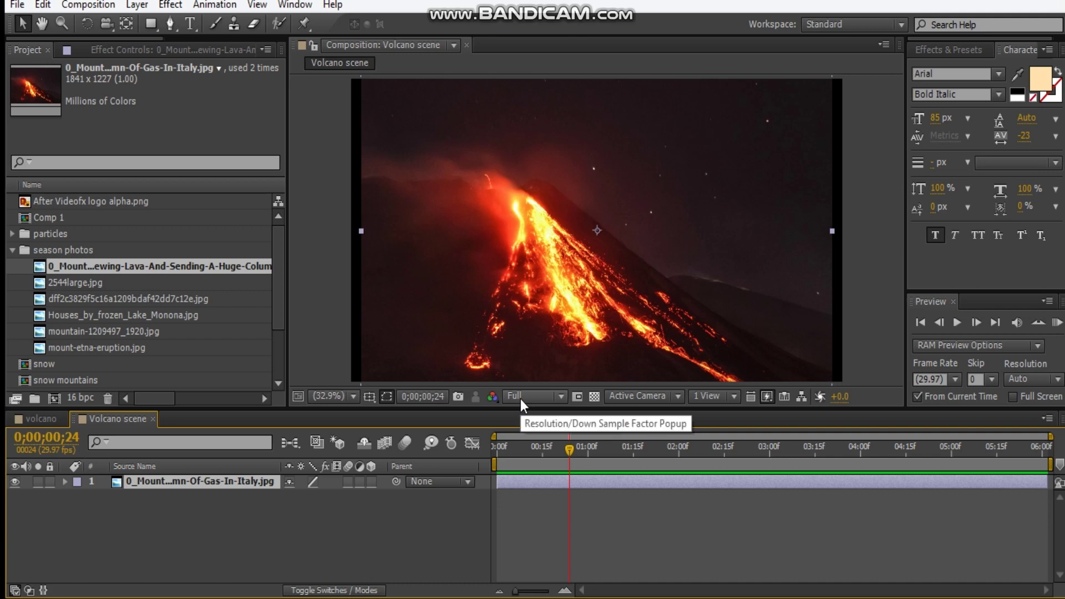
left_click(370, 483)
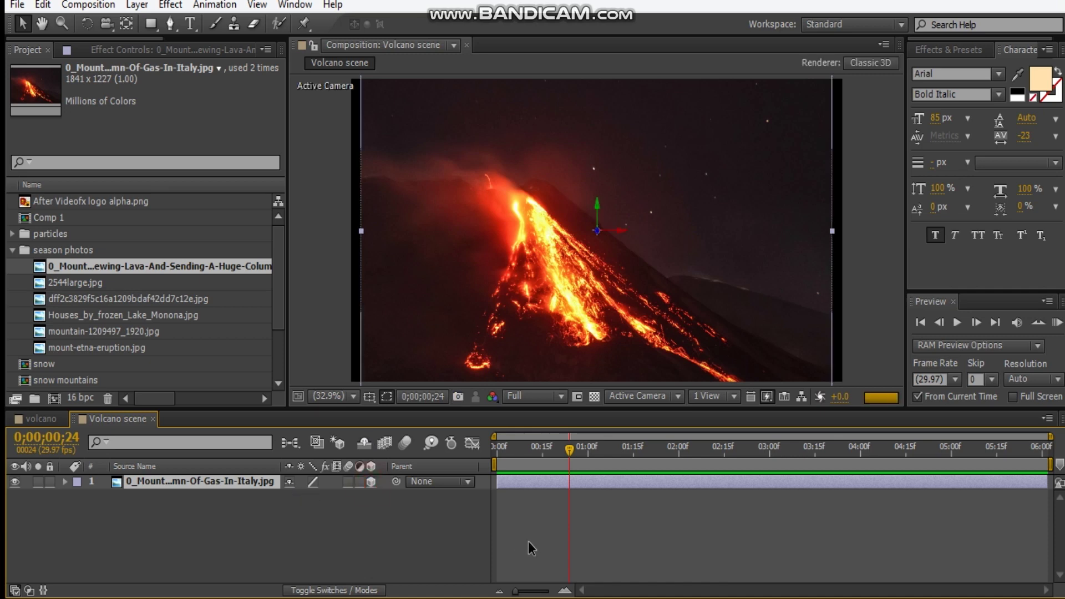
left_click(192, 484)
key("Return")
type("volcano")
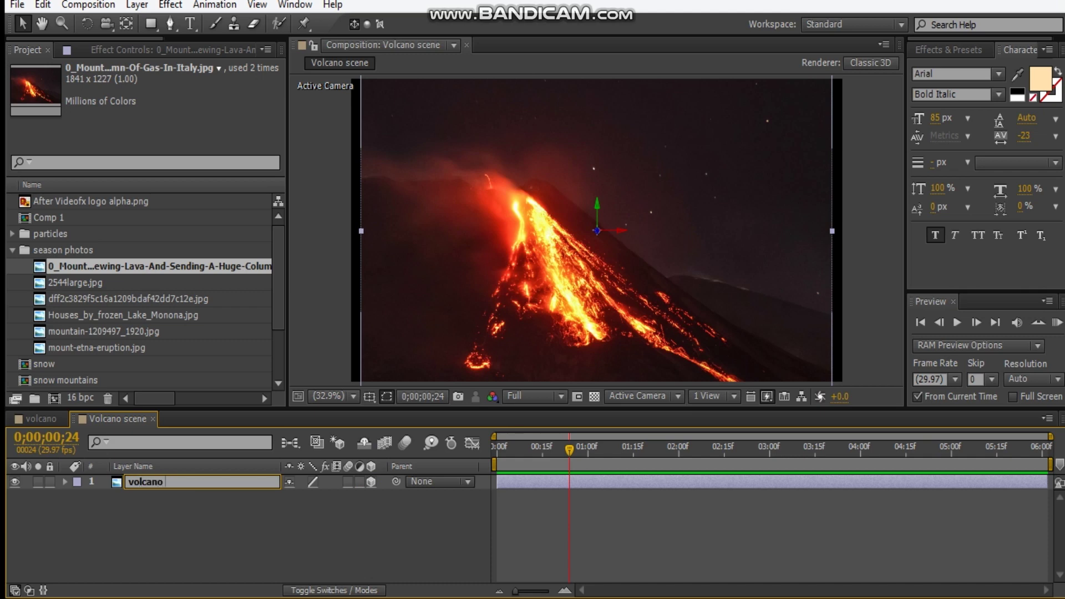
type(" image")
key("Return")
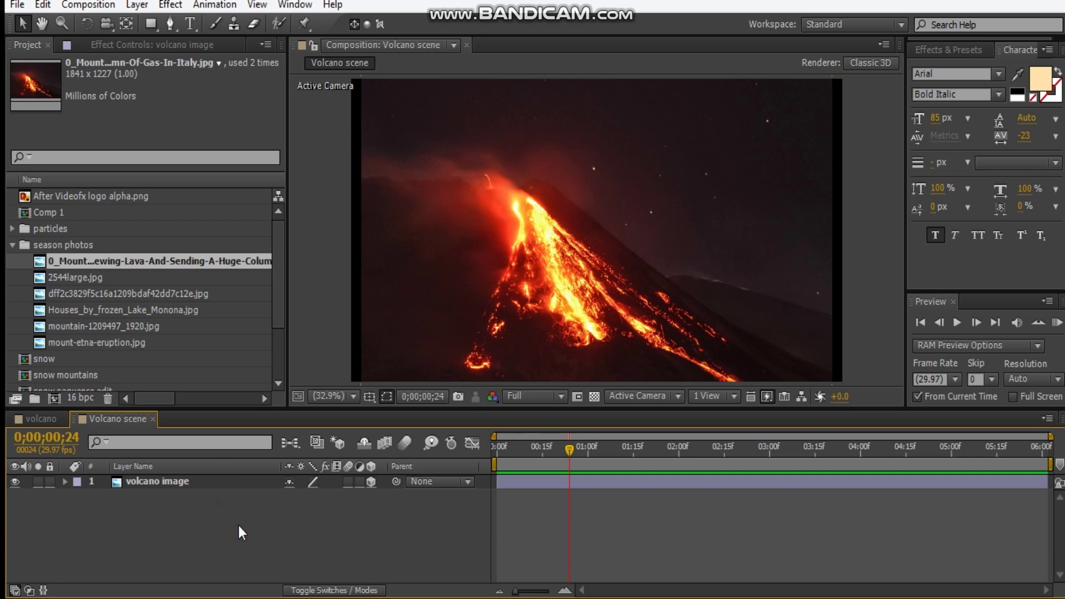
Step: Add a two-node camera with the 50mm preset to the Volcano scene composition
key("ctrl+alt+shift+c")
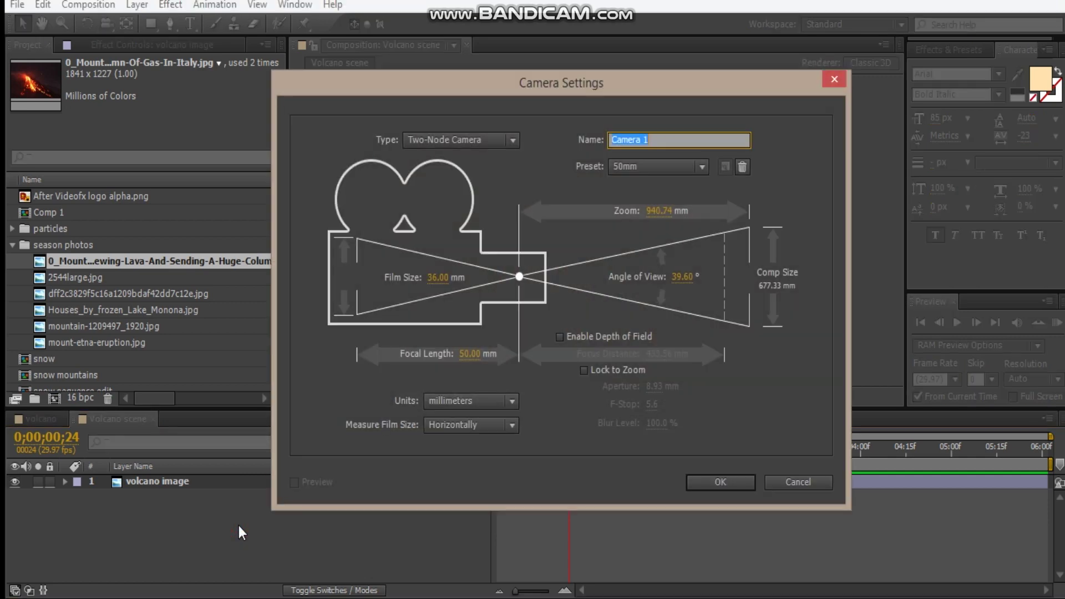
key("Return")
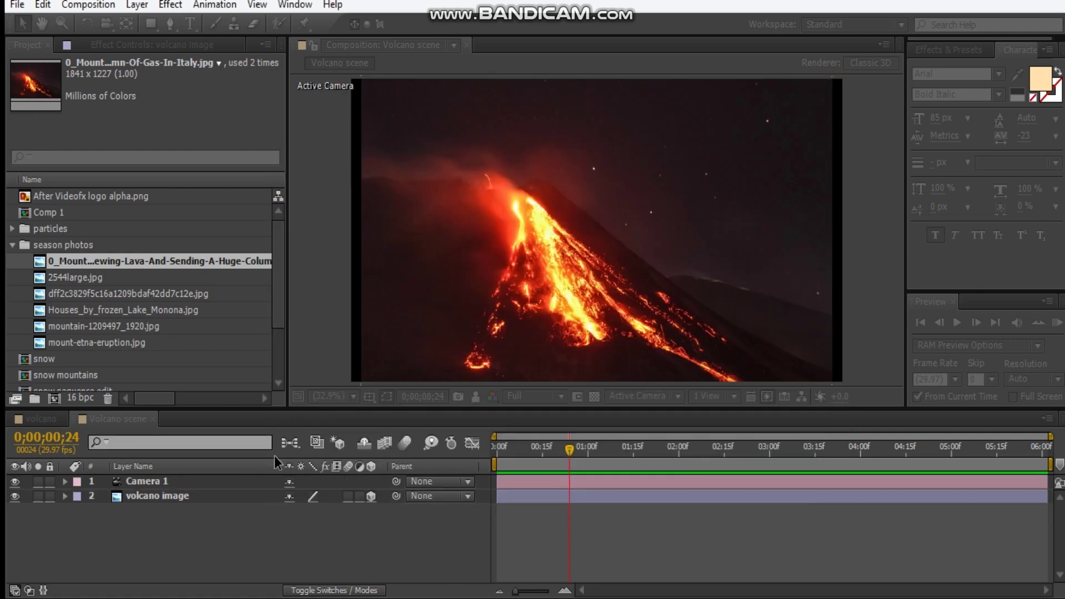
Step: Scale up the volcano image layer so it extends past all edges of the composition frame
key("comma")
key("comma")
left_click(544, 229)
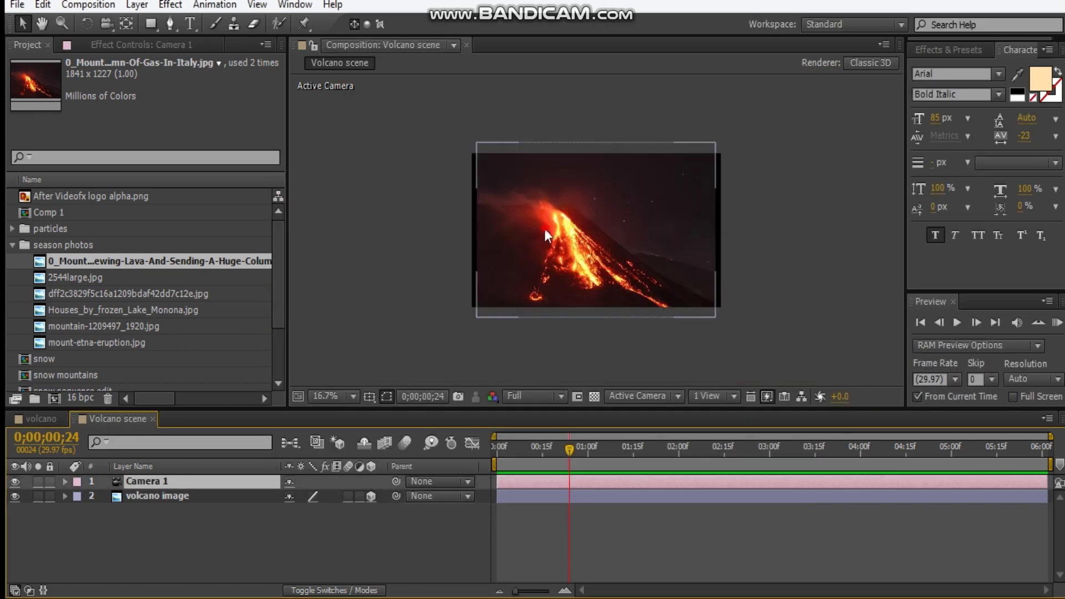
left_click(727, 322)
left_click(715, 317)
left_click_drag(716, 318, 727, 330)
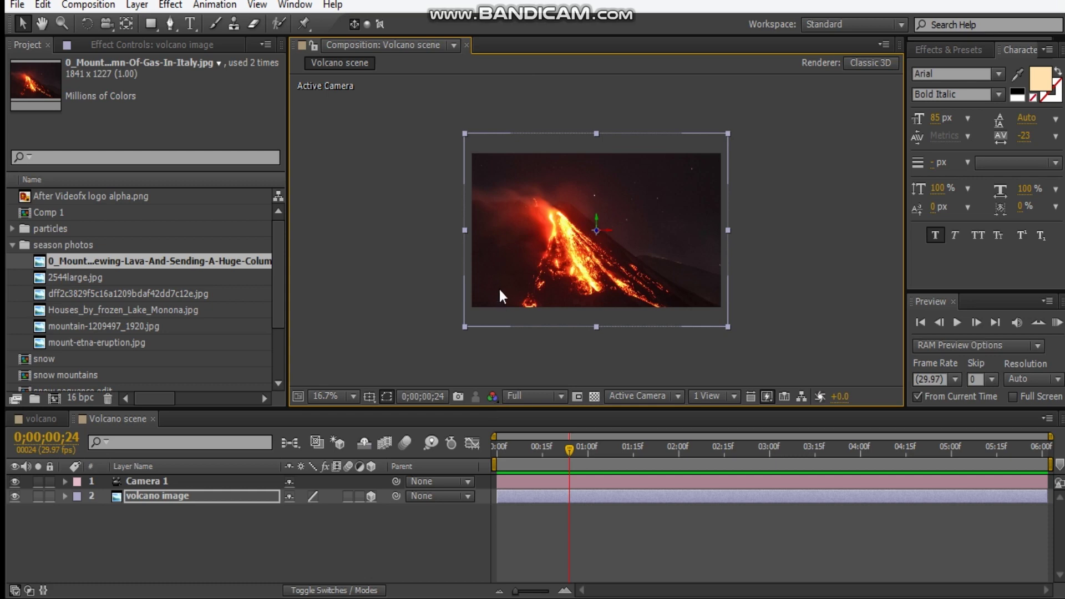
scroll(500, 287, "up", 2)
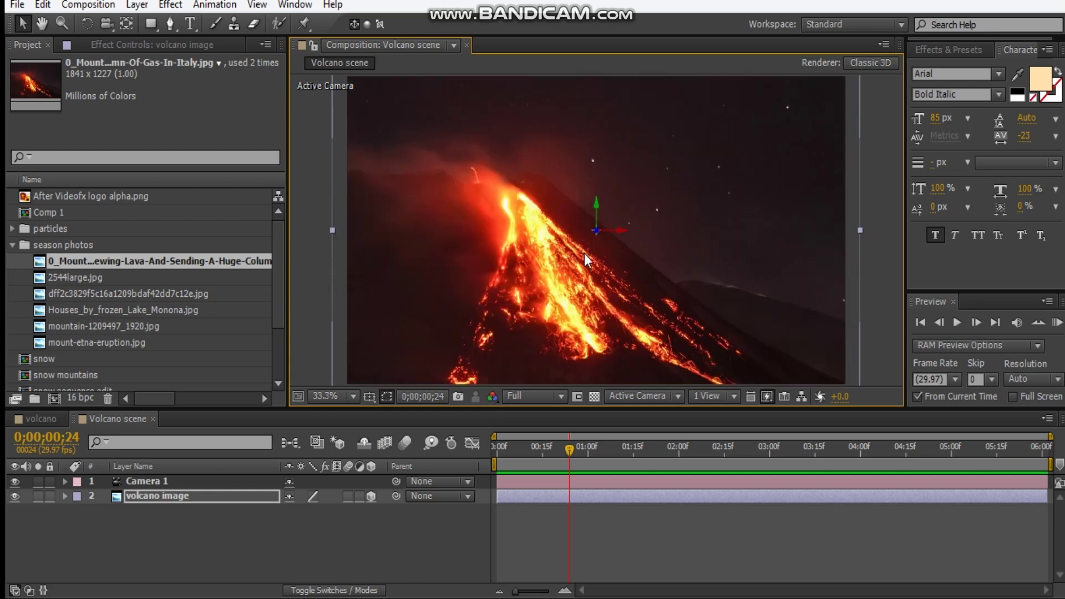
Step: Push the volcano image layer back in depth and scale it up again to cover the whole frame
left_click_drag(594, 231, 516, 202)
key("comma")
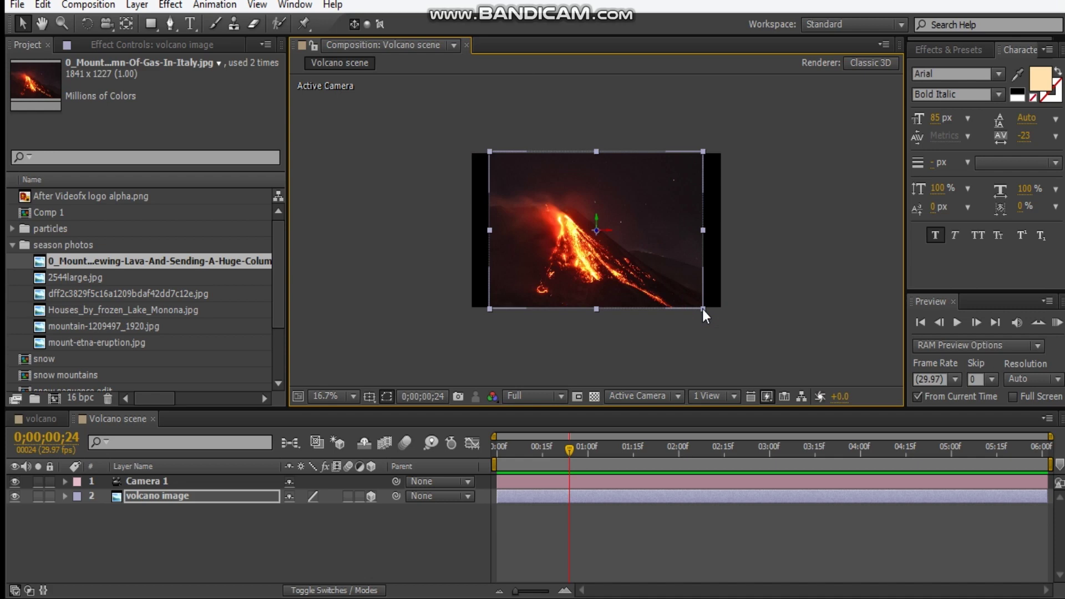
left_click_drag(702, 309, 731, 328)
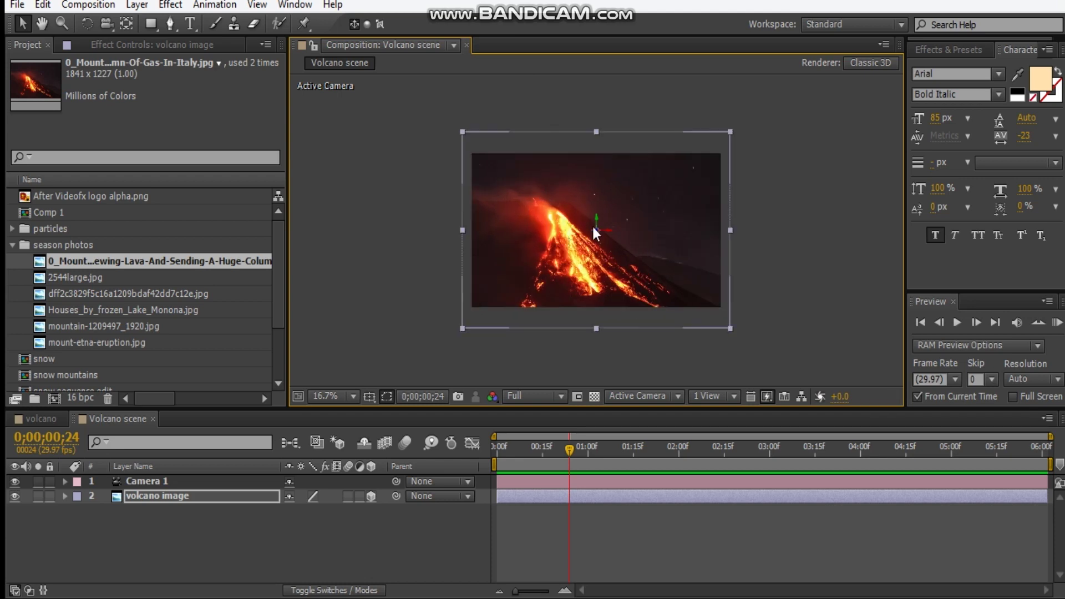
scroll(596, 234, "up", 1)
left_click_drag(599, 239, 579, 223)
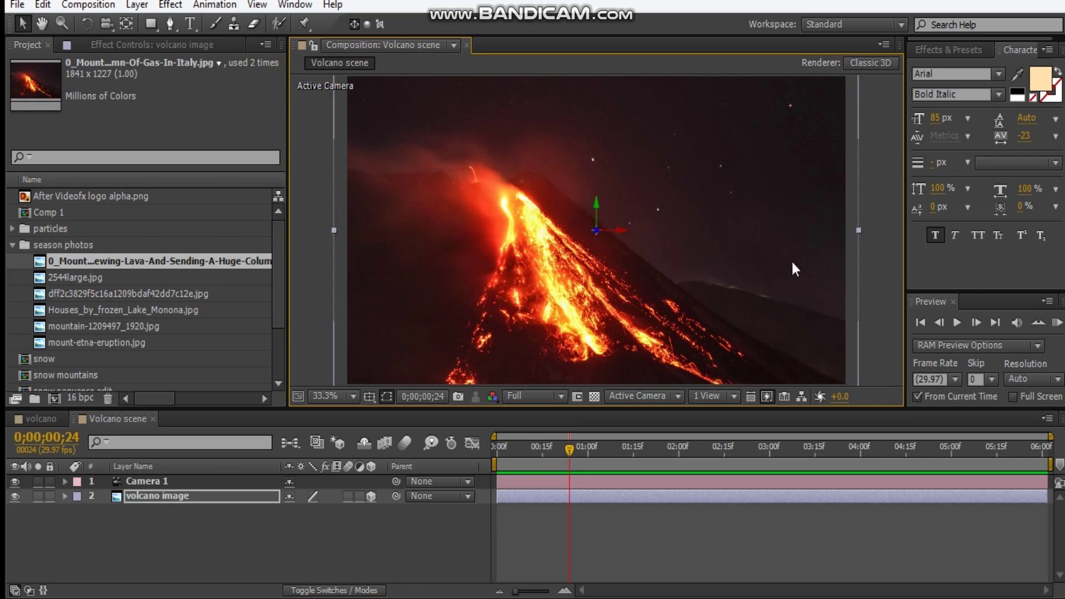
left_click_drag(598, 230, 570, 224)
left_click(871, 304)
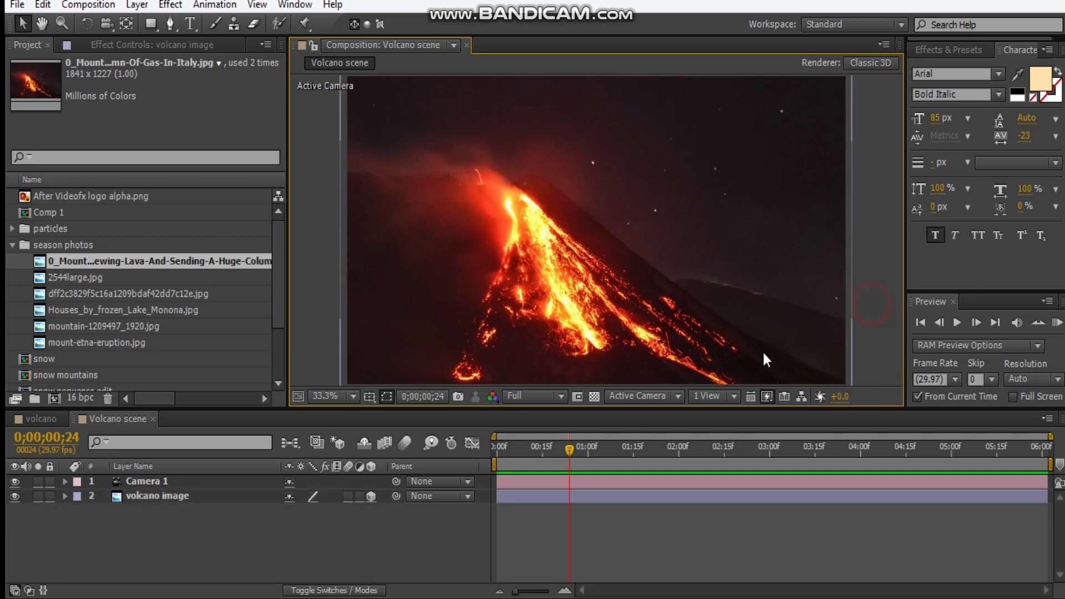
Step: Create two adjustment layers and rename the lower one as heat distortion
left_click(153, 522)
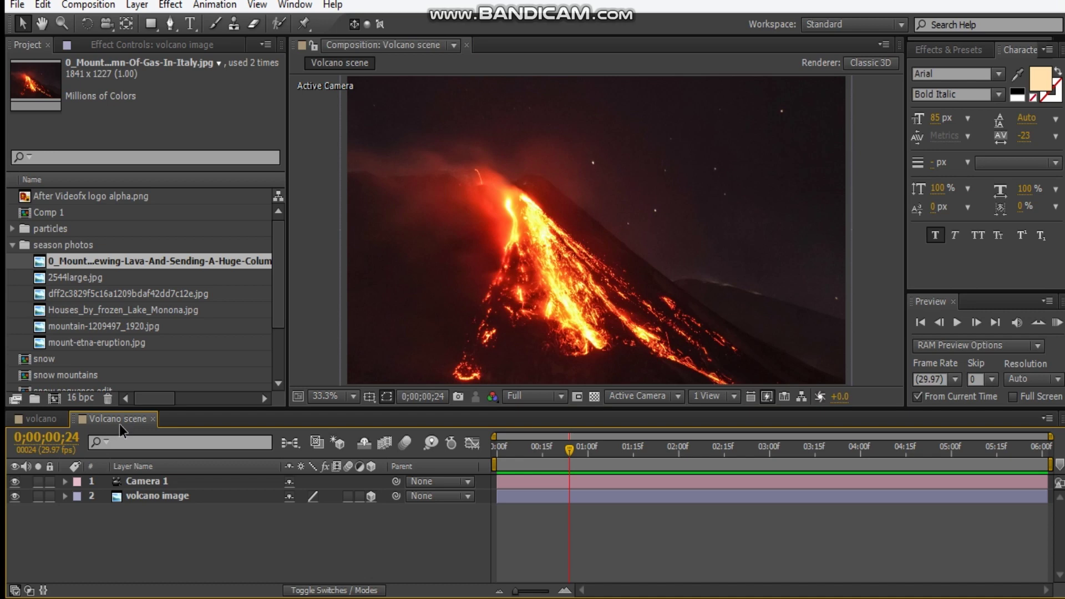
key("ctrl+alt+y")
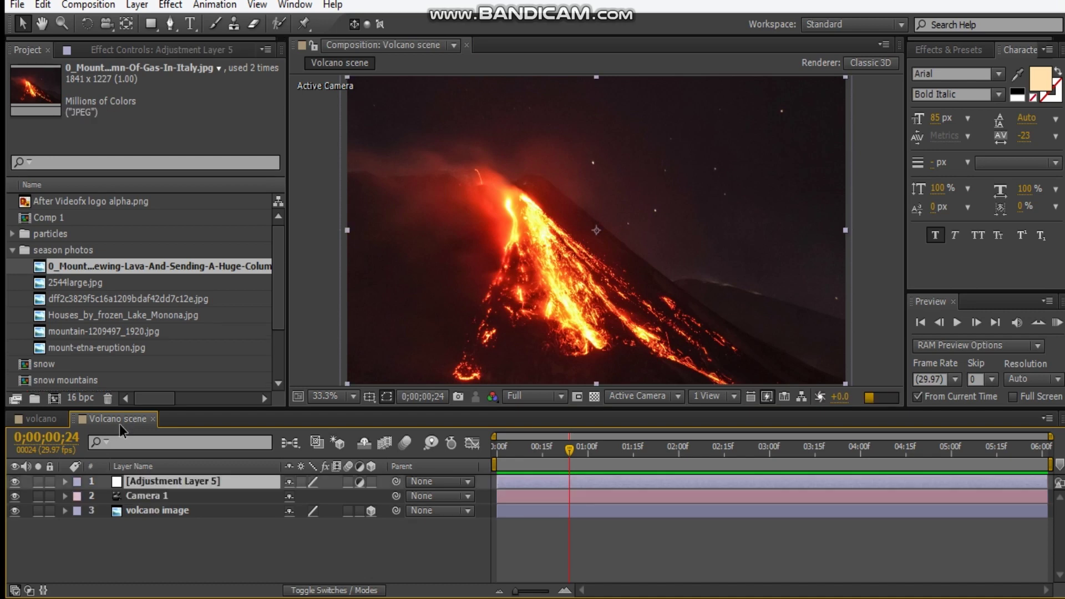
key("ctrl+alt+y")
left_click(191, 498)
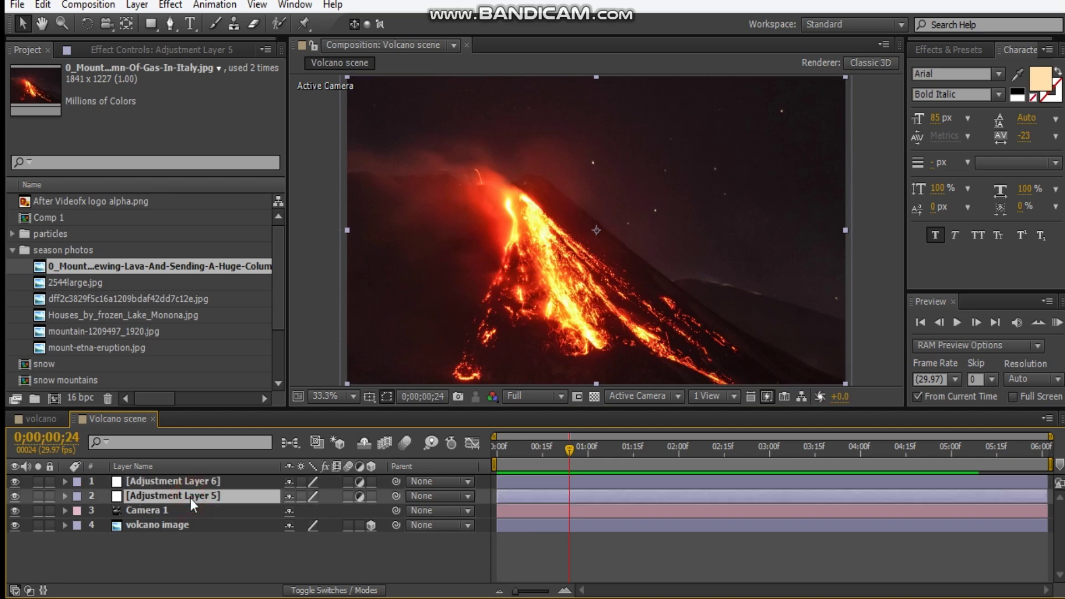
key("Return")
type("heat")
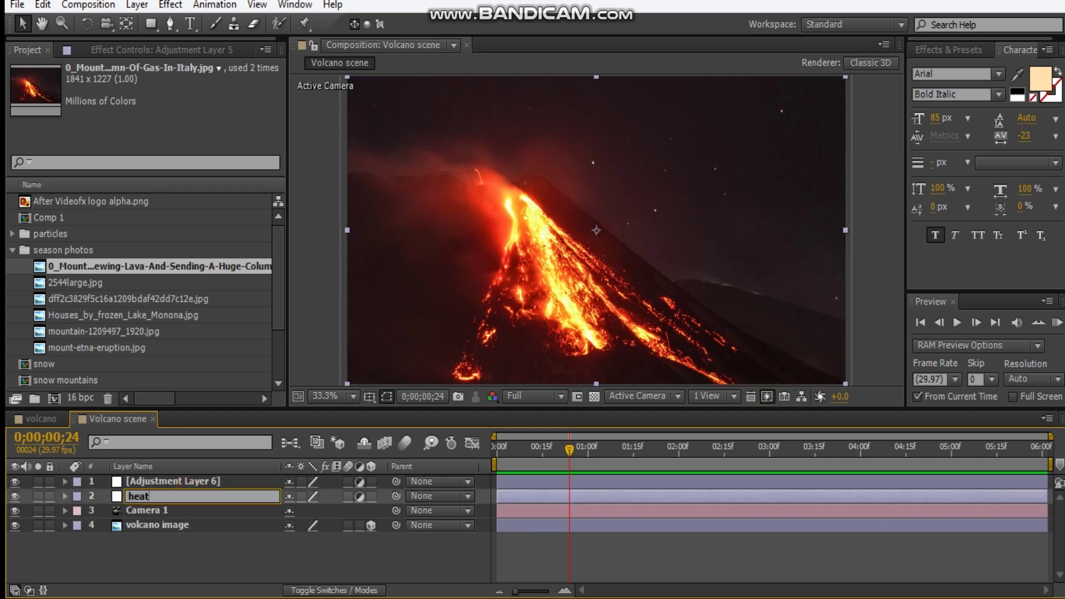
type(" distortion")
Step: Rename the other adjustment layer as CC and hide both the CC and heat distortion layers
left_click(201, 483)
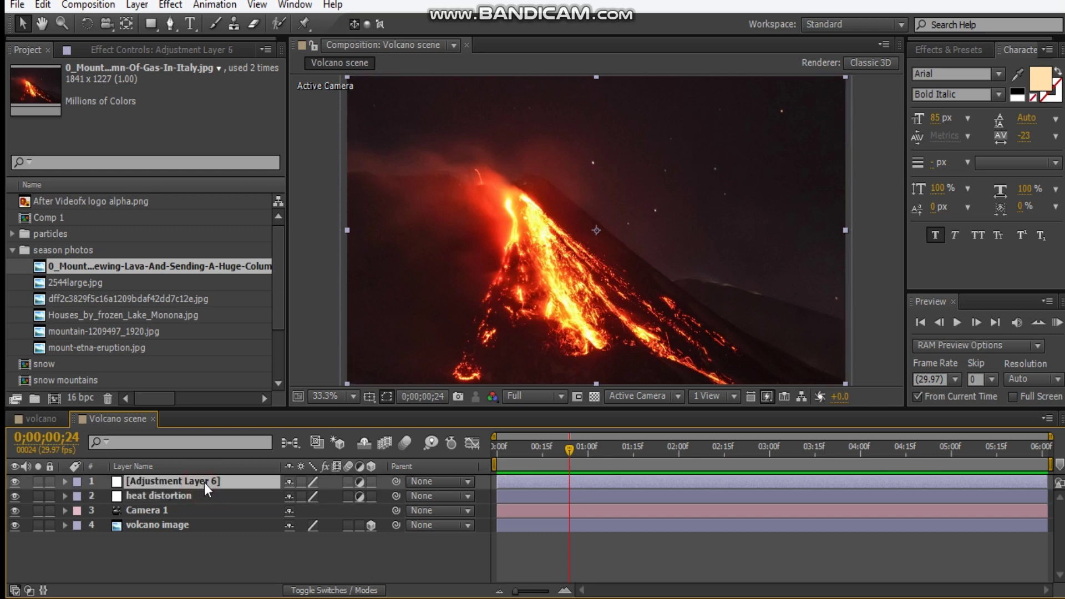
key("Return")
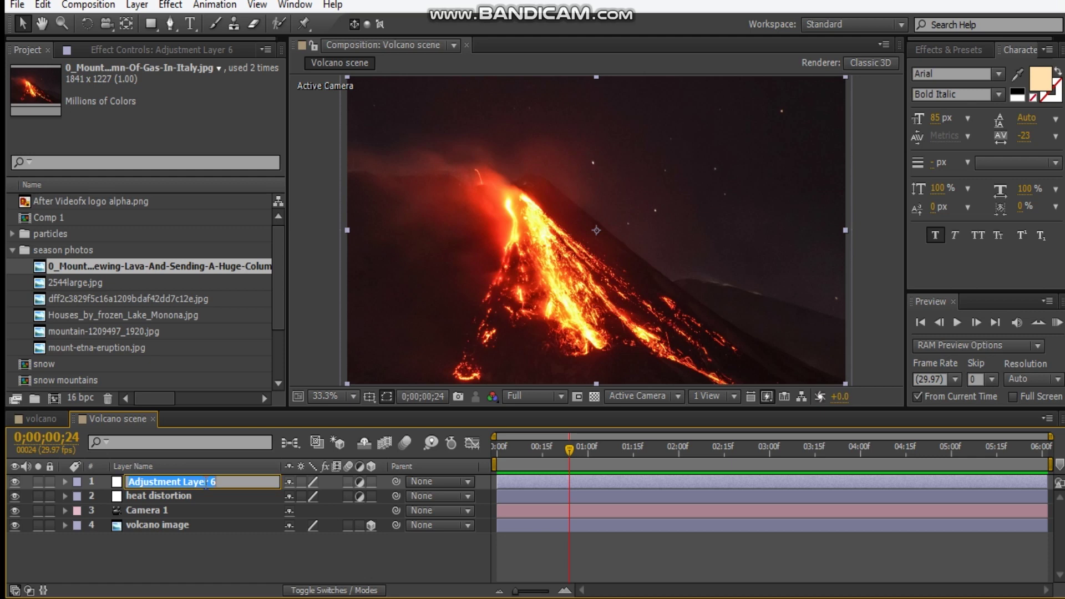
type("CC")
left_click(170, 559)
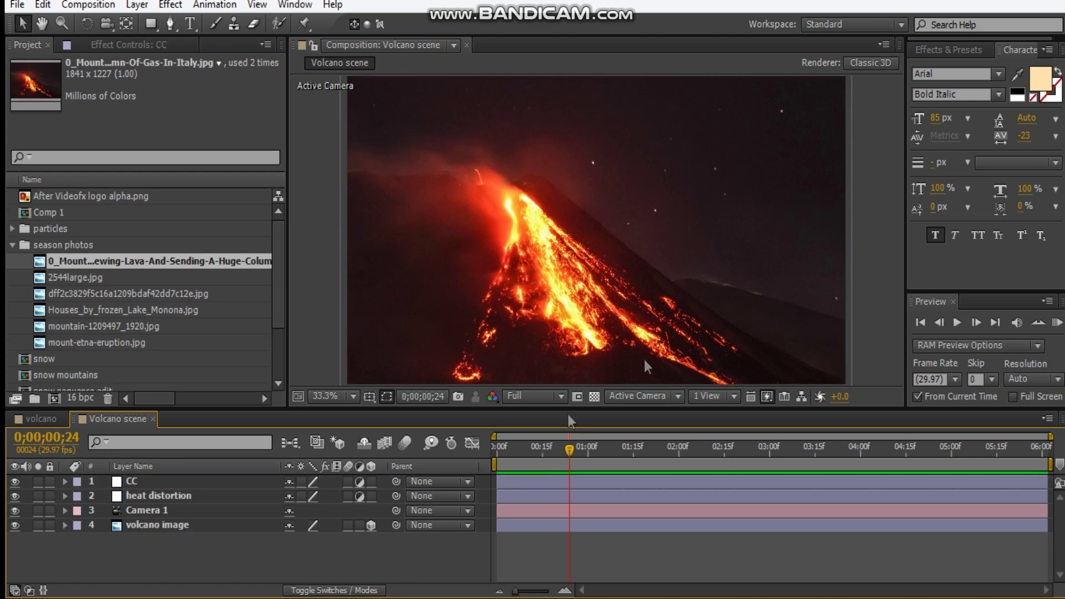
left_click_drag(15, 481, 14, 495)
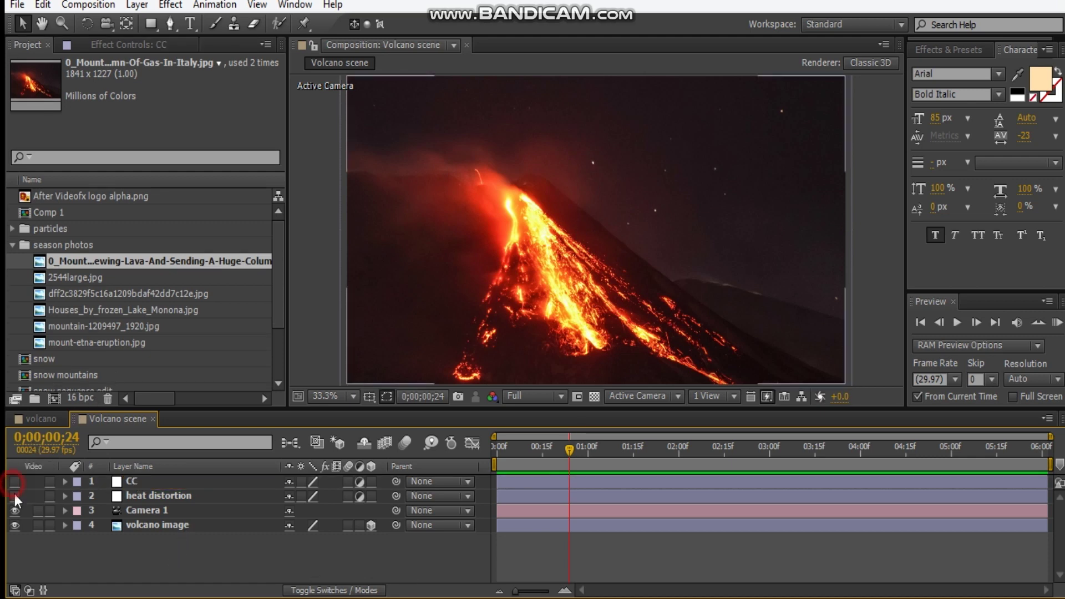
Step: Add Particles_12.mp4, Particles_02.mp4 and Particles_01.mp4 from the particles folder between the heat distortion and Camera 1 layers
left_click(13, 245)
left_click(12, 229)
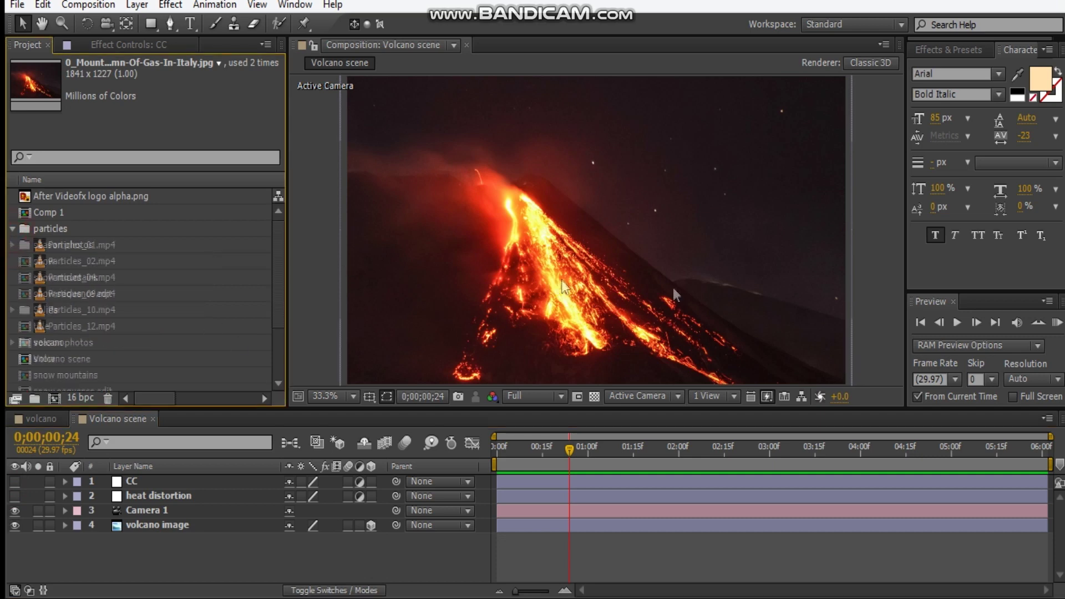
left_click(118, 327)
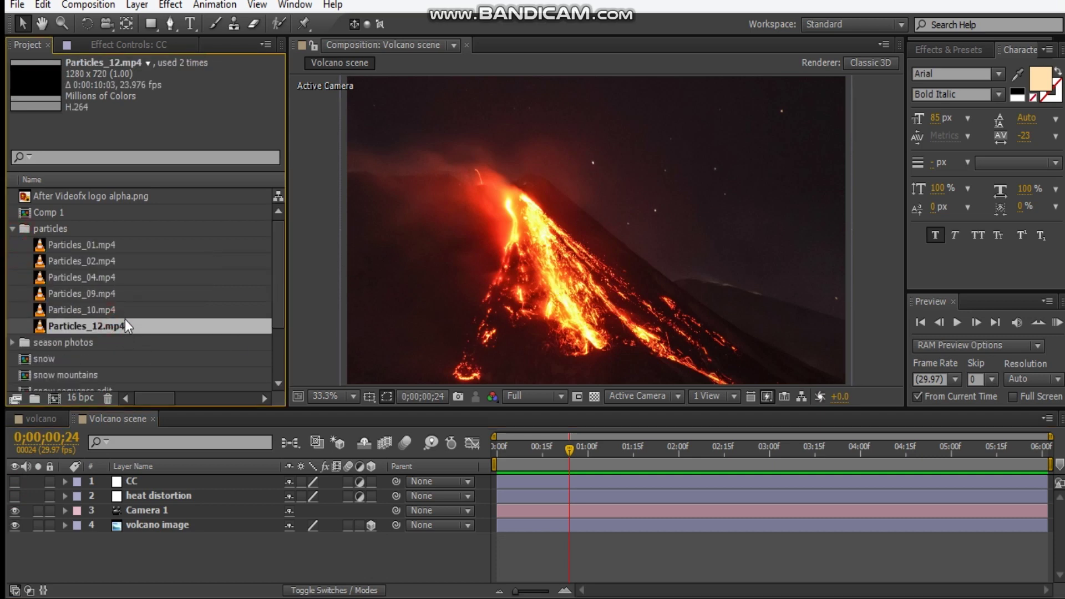
left_click(107, 261, "ctrl")
left_click(113, 244, "ctrl")
left_click_drag(113, 265, 950, 495)
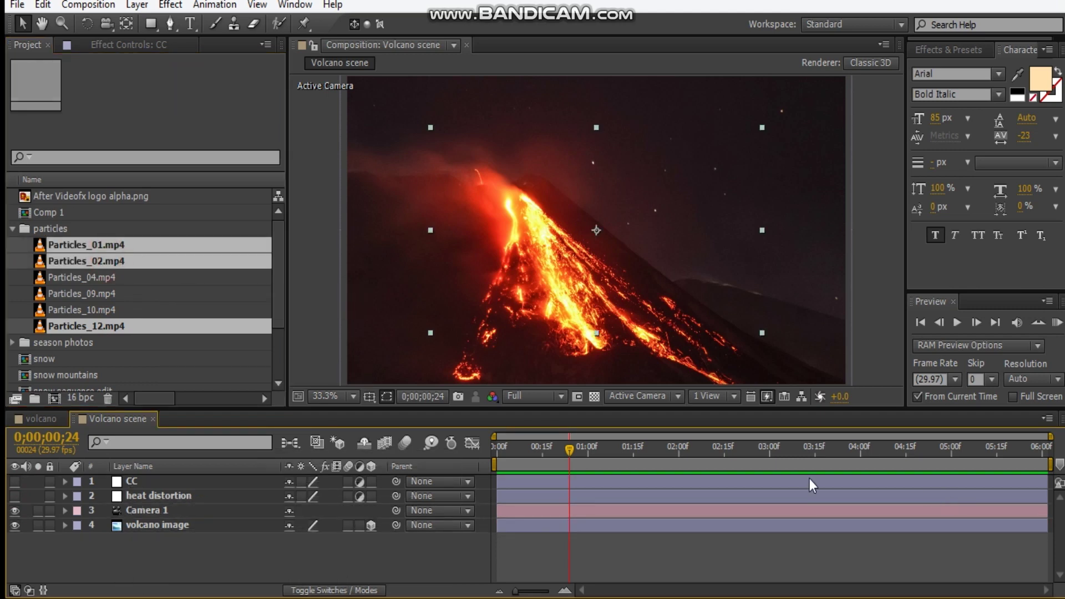
left_click_drag(810, 479, 805, 508)
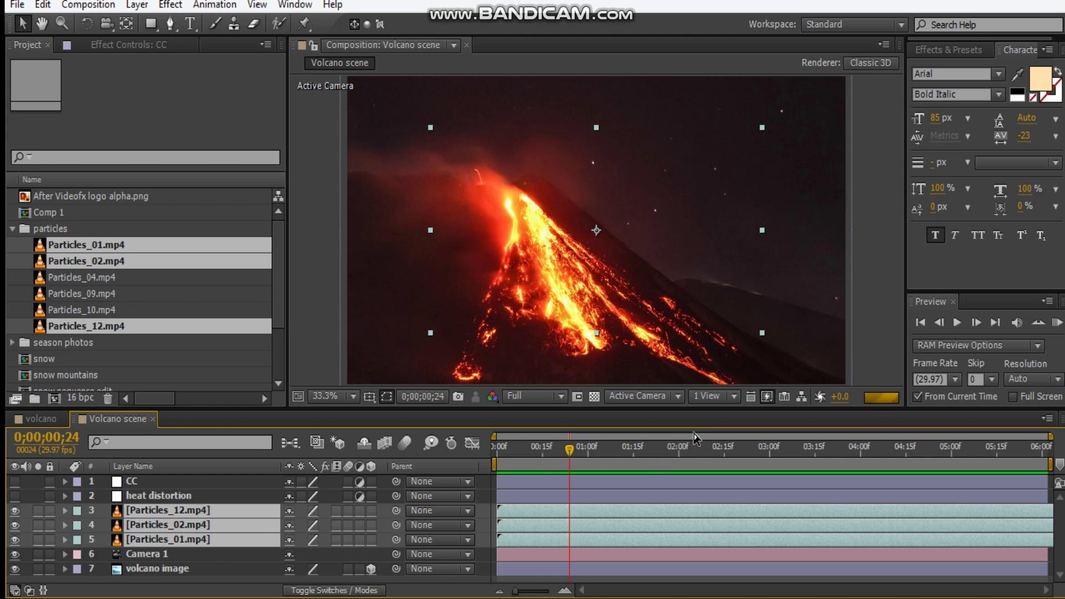
Step: Set the preview resolution to Third and solo the three particle layers
left_click(512, 396)
left_click(513, 404)
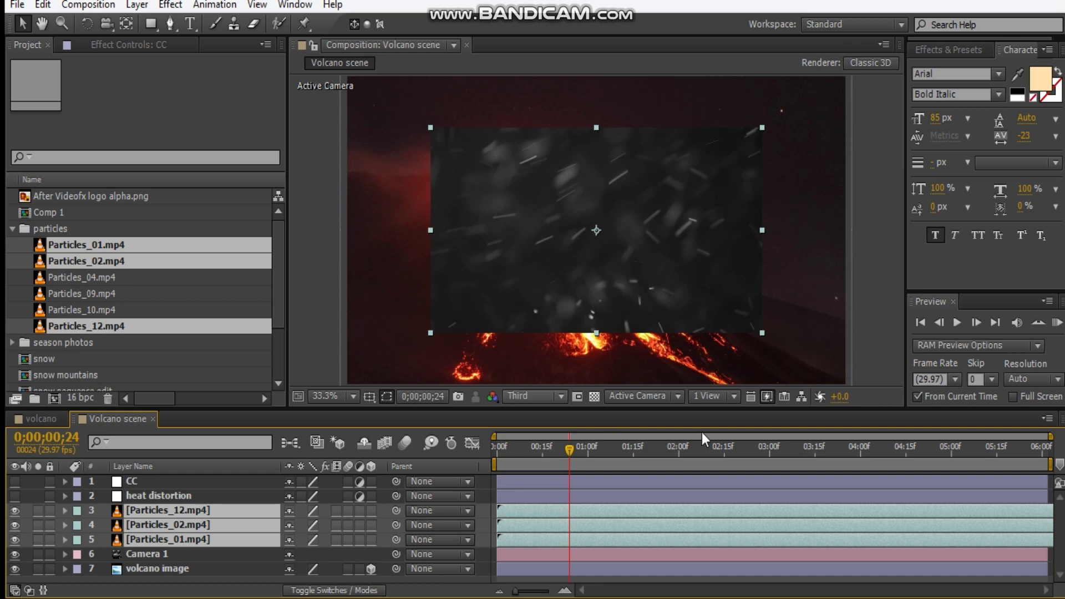
left_click(38, 518)
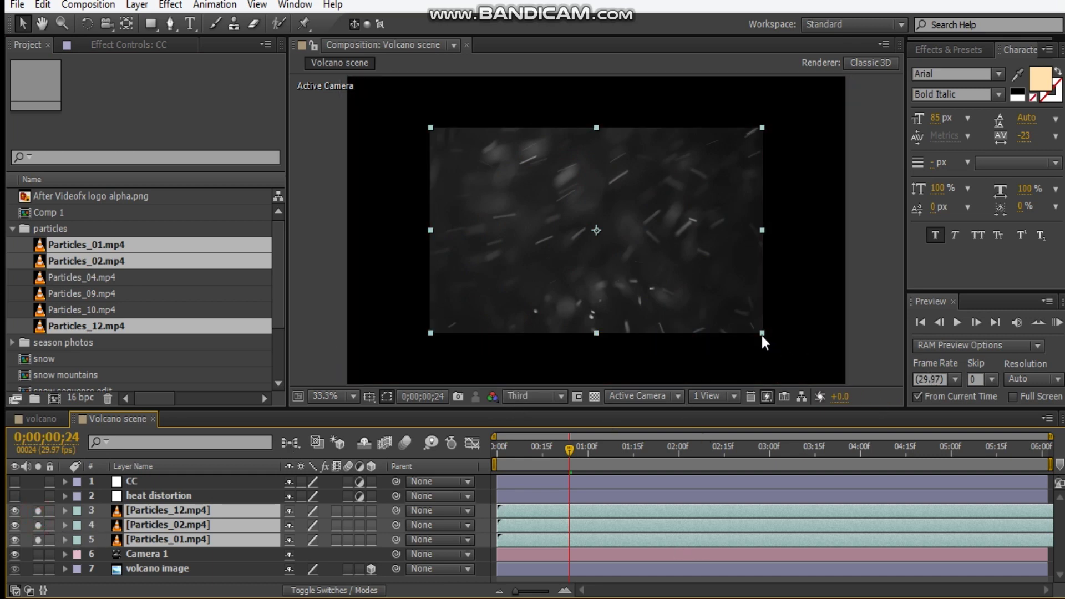
Step: Scale the three particle layers up together to fill the composition frame
key("comma")
left_click_drag(681, 281, 724, 311)
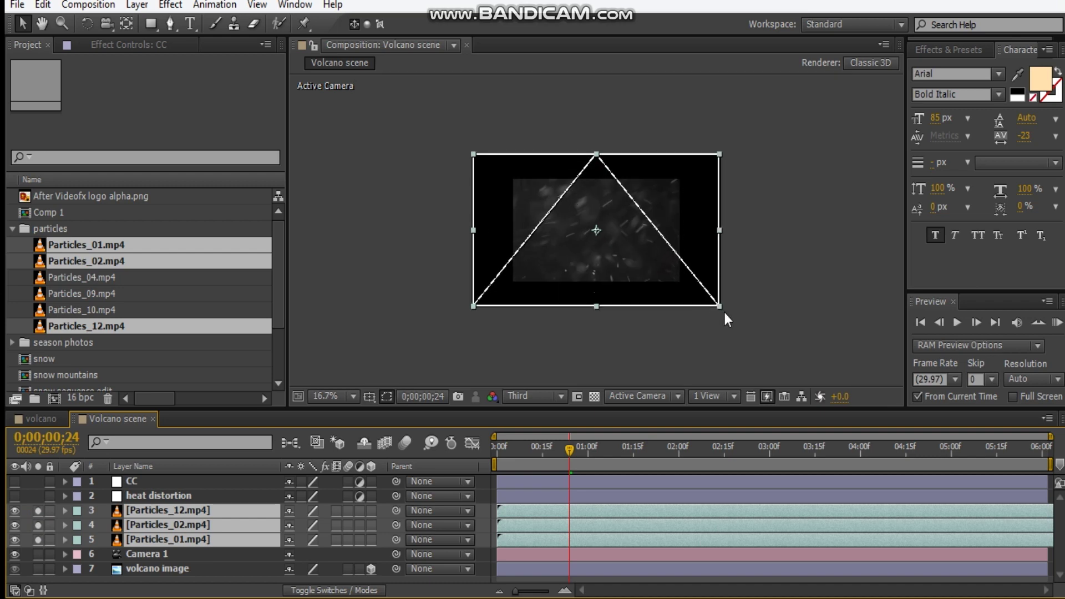
left_click(774, 312)
key("period")
left_click_drag(590, 261, 584, 248)
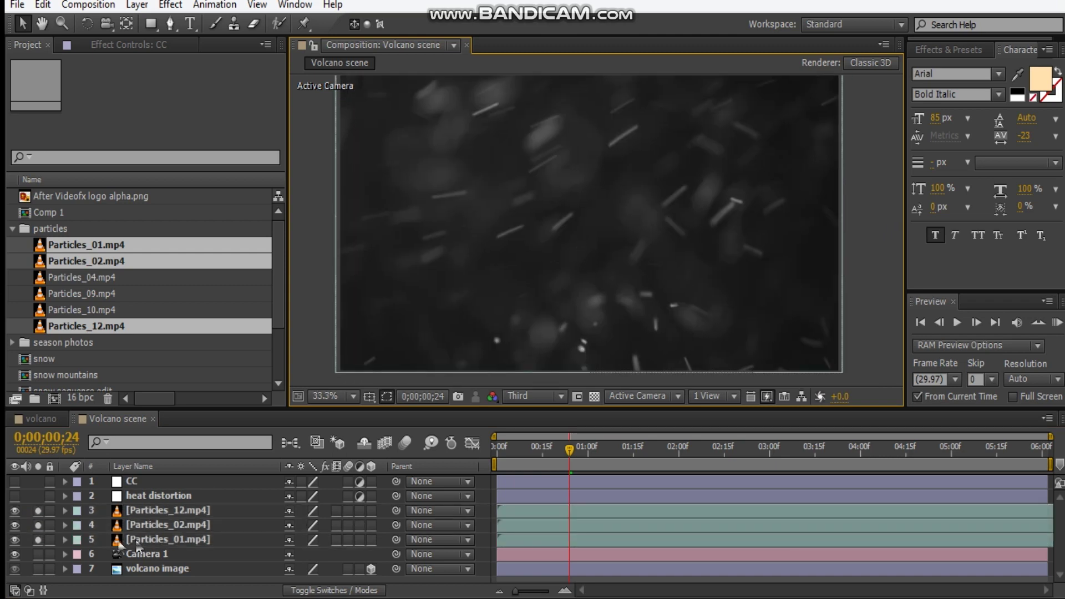
Step: Turn off solo for Particles_12.mp4 and Particles_02.mp4, and select the Particles_01.mp4 layer
left_click(38, 511)
left_click(38, 525)
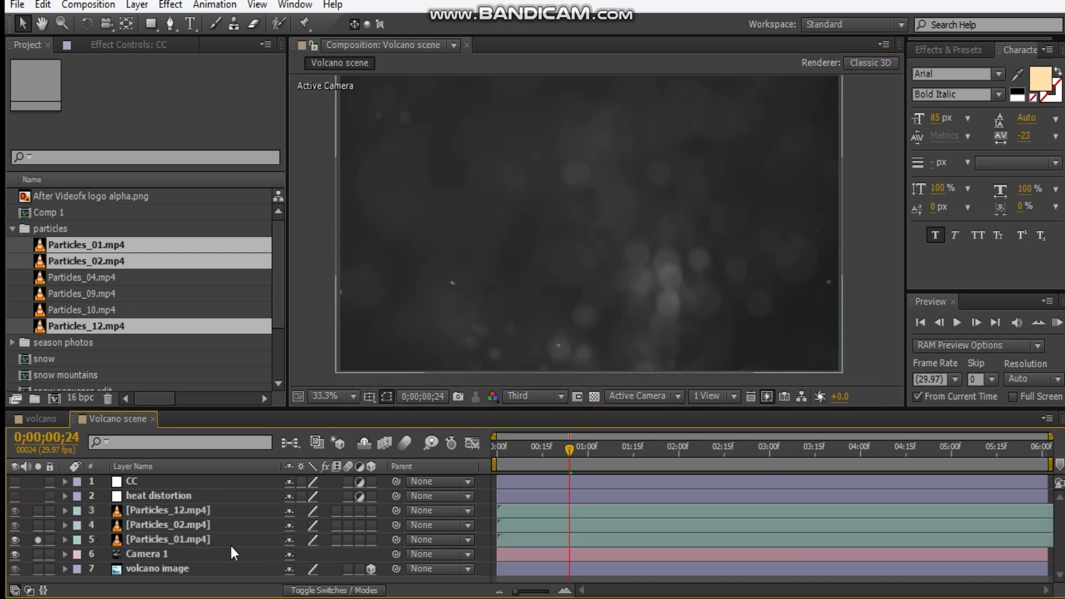
left_click(212, 541)
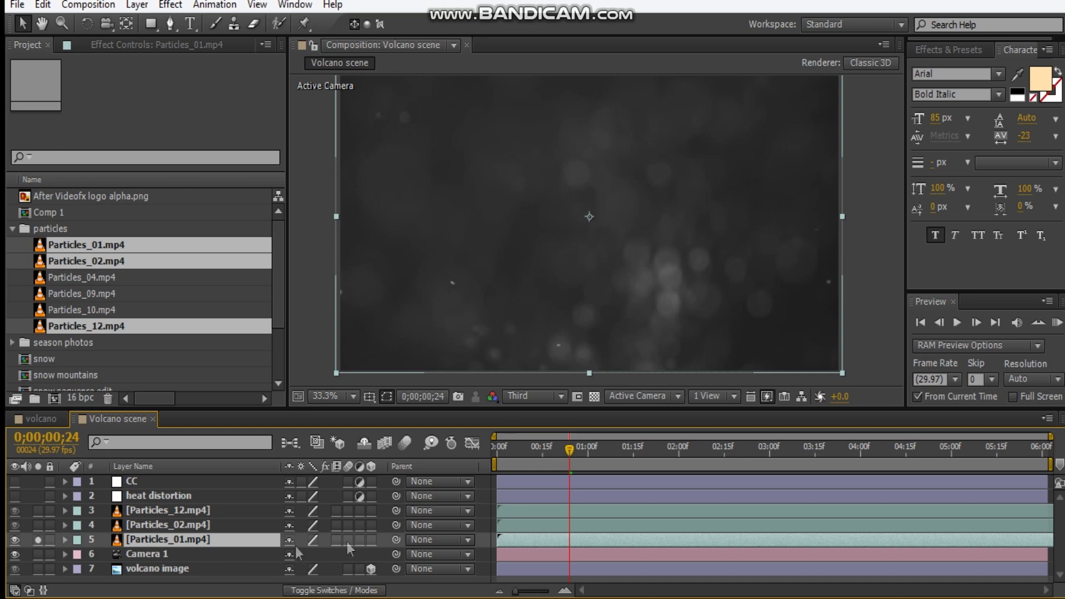
Step: Time-stretch the Particles_01.mp4 layer with a stretch factor of 40 and shift it earlier in the timeline
left_click(207, 541)
right_click(207, 541)
mouse_move(316, 86)
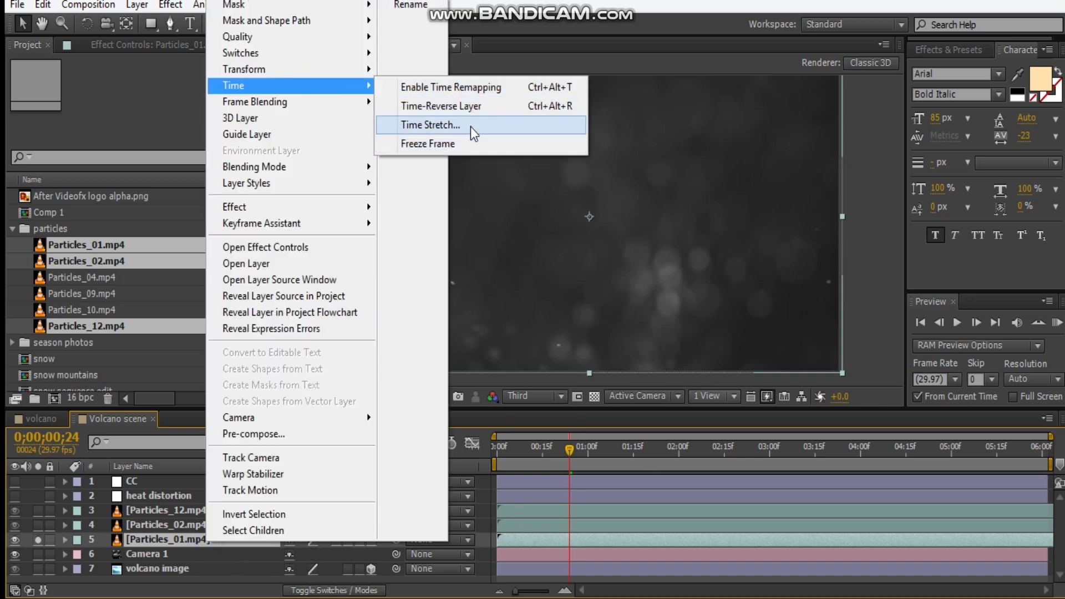
left_click(471, 126)
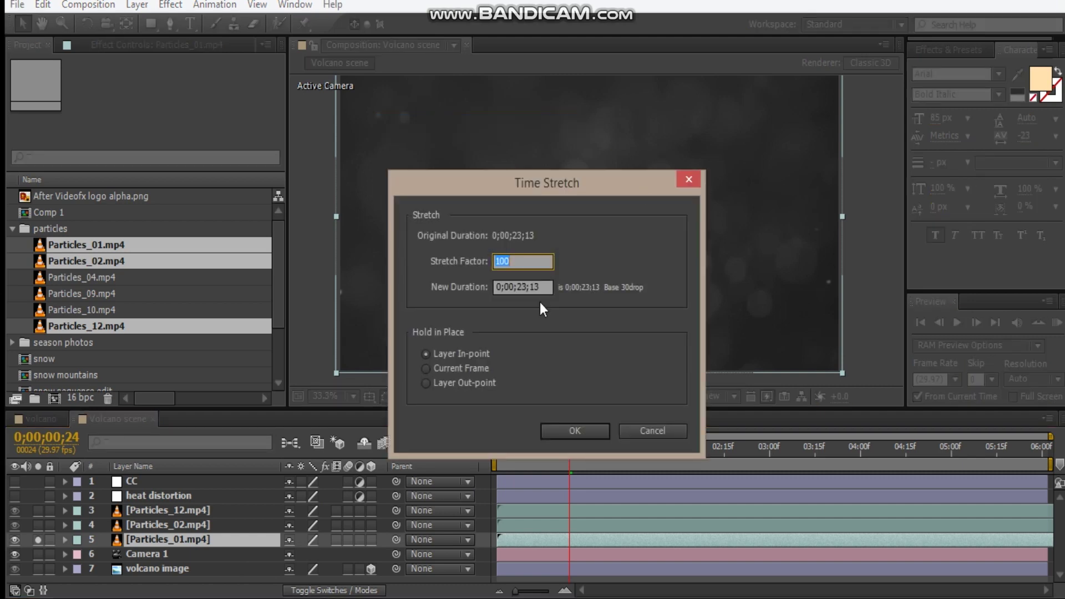
type("50")
key("BackSpace")
key("BackSpace")
type("40")
key("Return")
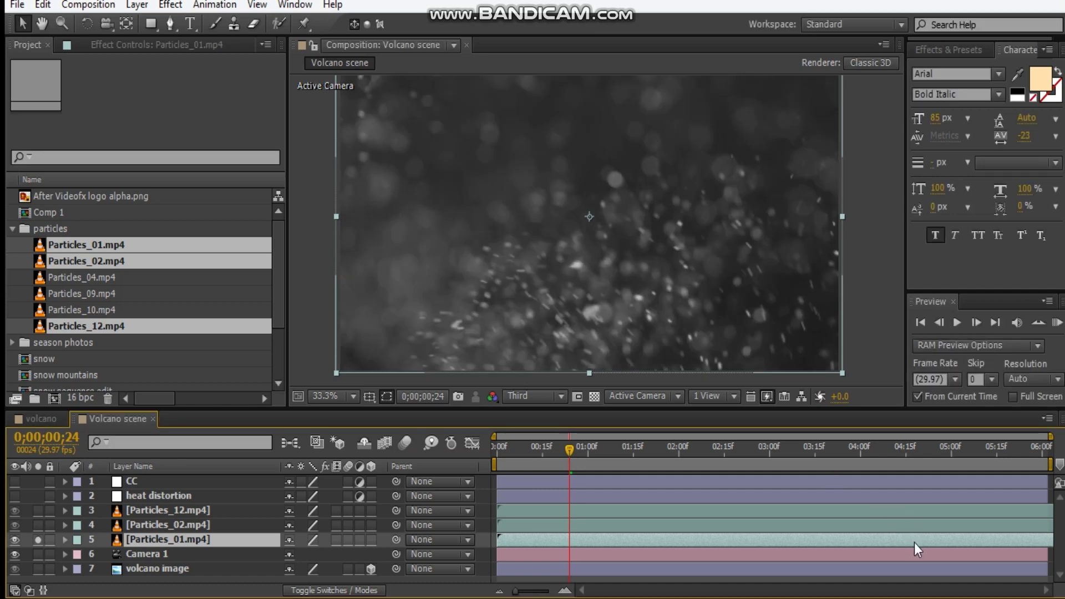
left_click_drag(915, 542, 868, 545)
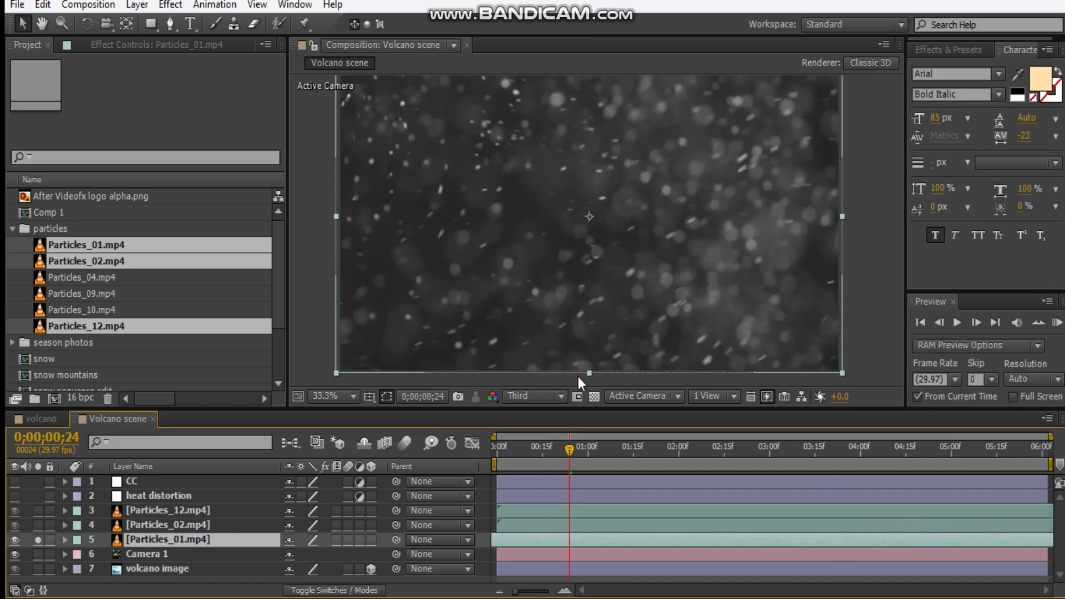
Step: Show the blending mode options for the layers and set the Particles_01.mp4 layer to Screen
left_click(152, 530)
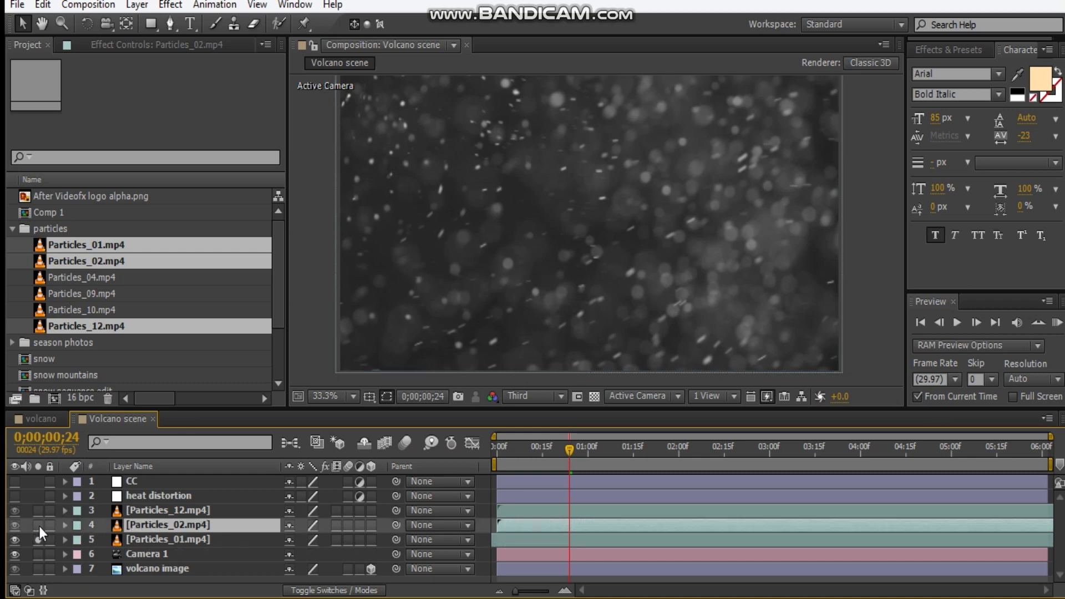
left_click(194, 539)
left_click(314, 591)
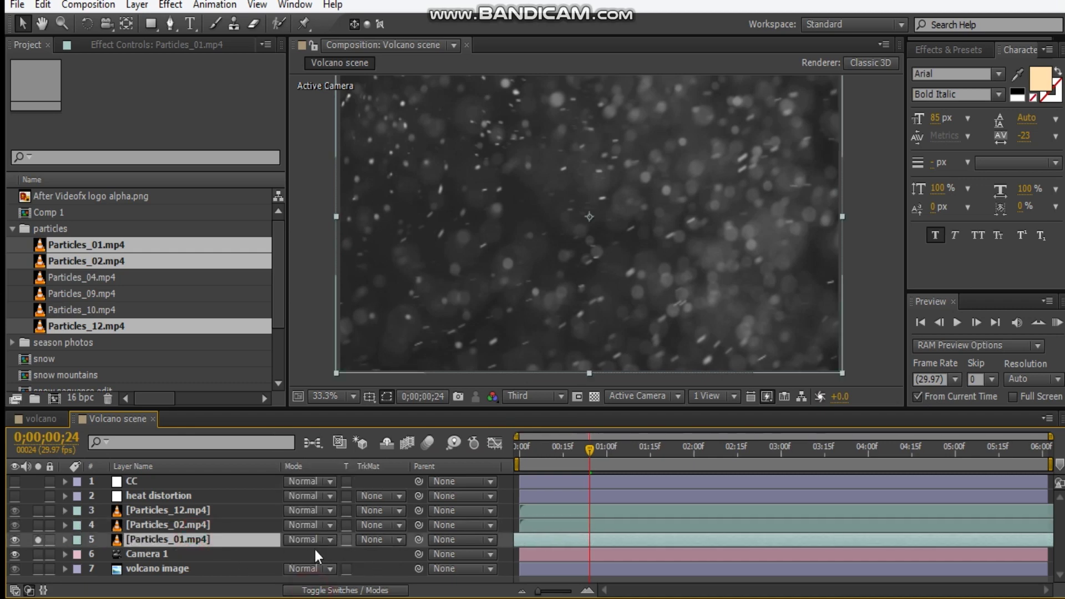
left_click(317, 539)
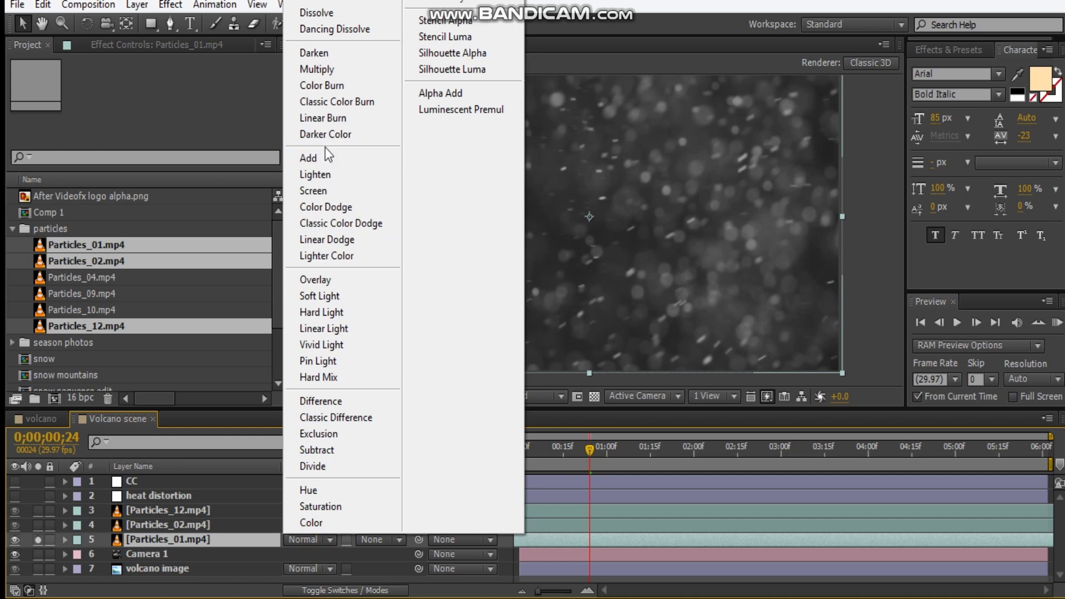
left_click(316, 191)
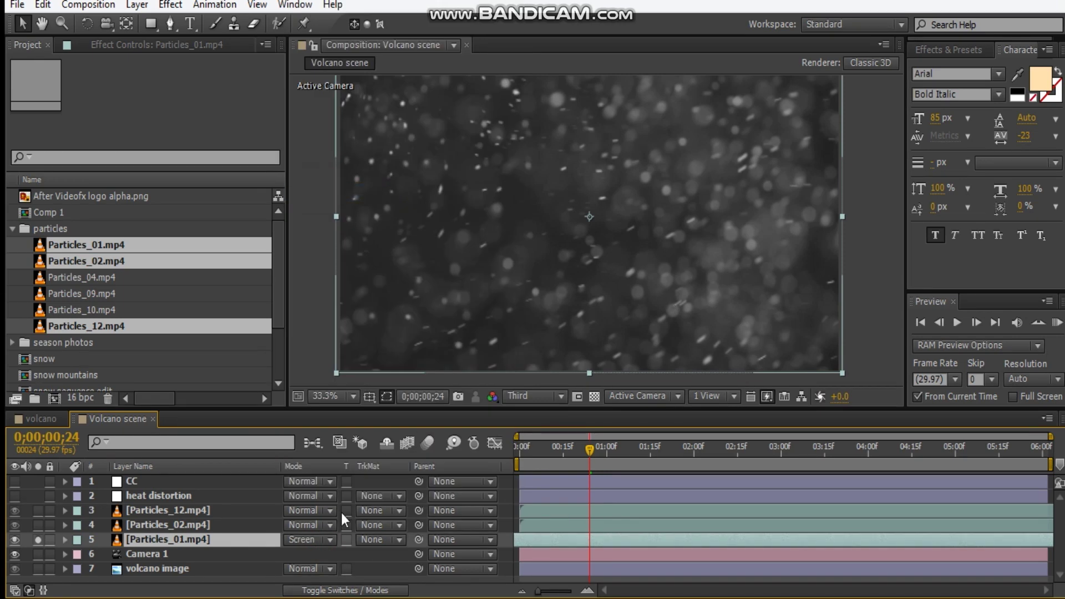
Step: Solo the Particles_02.mp4 layer too, and time-stretch it with a stretch factor of 60, shifting it earlier in the timeline
left_click(150, 525)
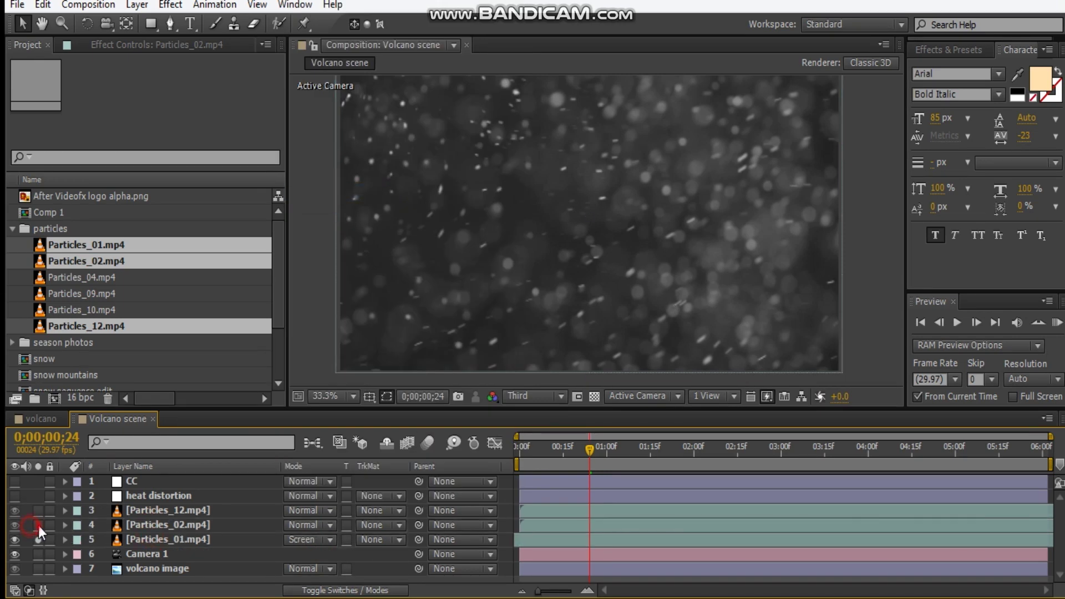
left_click(38, 525)
right_click(175, 526)
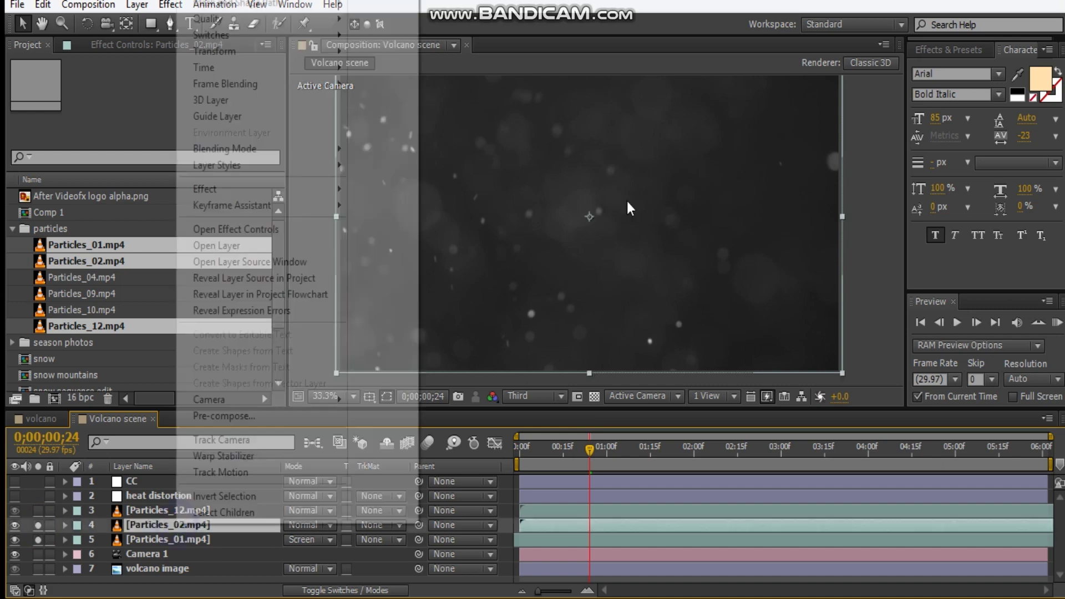
mouse_move(271, 67)
left_click(388, 105)
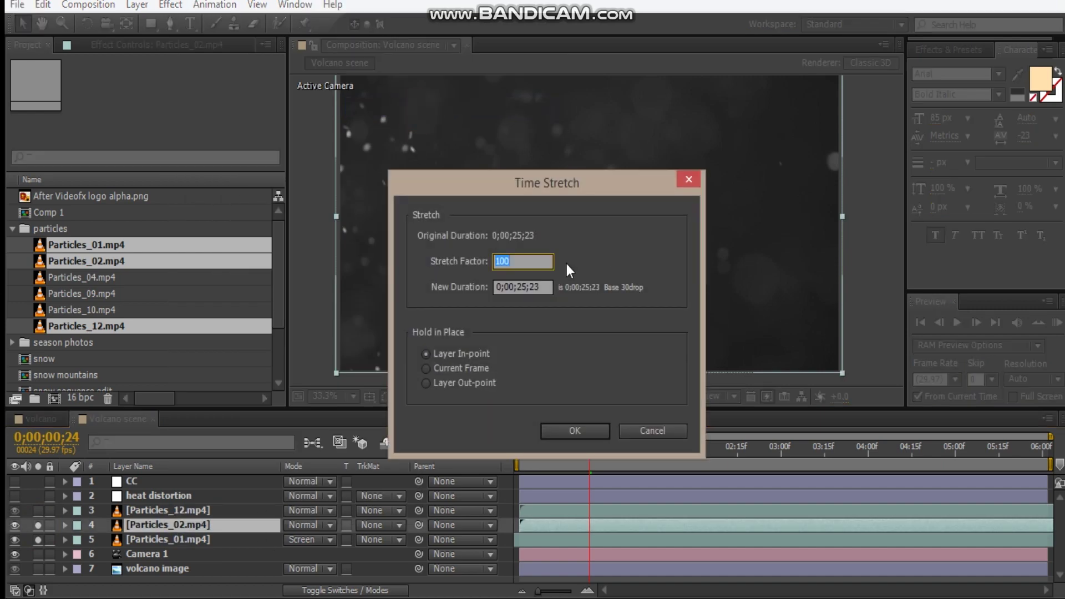
type("60")
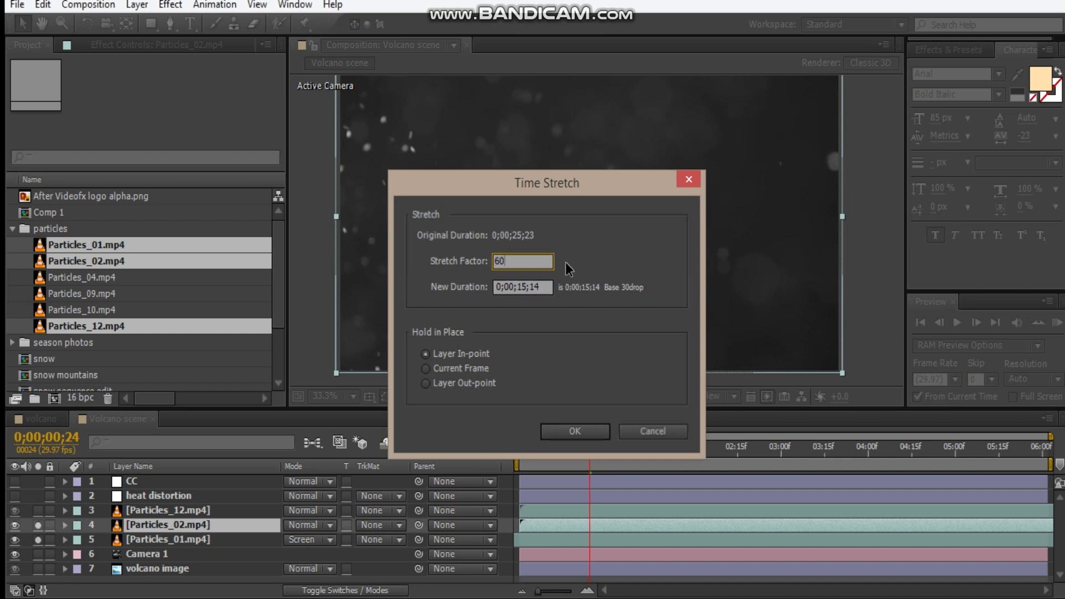
key("Return")
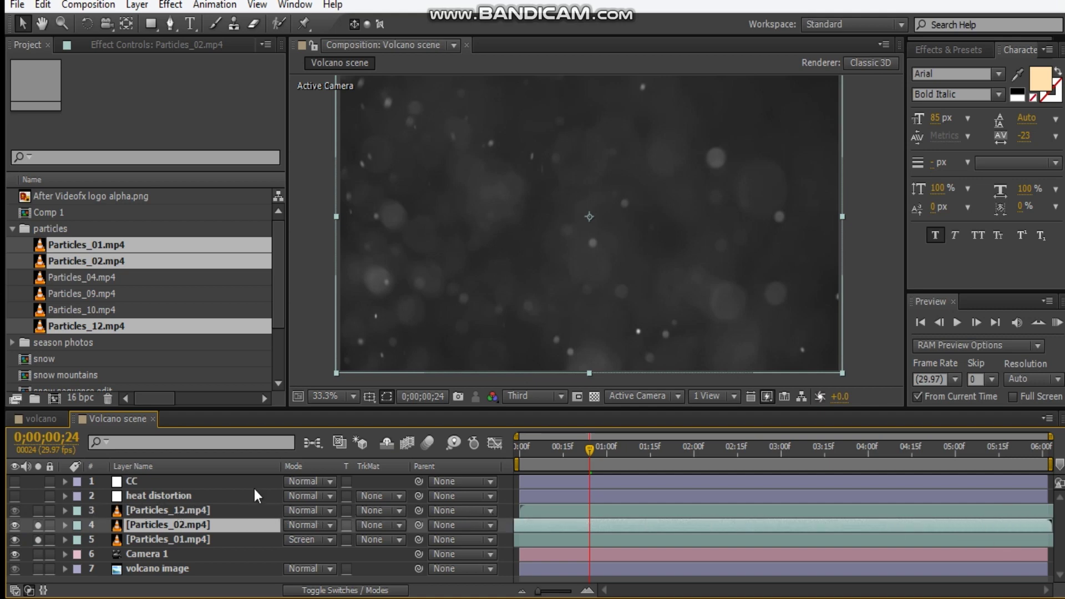
Step: Set Particles_02.mp4 to Screen blending, then solo the Particles_12.mp4 layer and set it to Screen as well
left_click(293, 511)
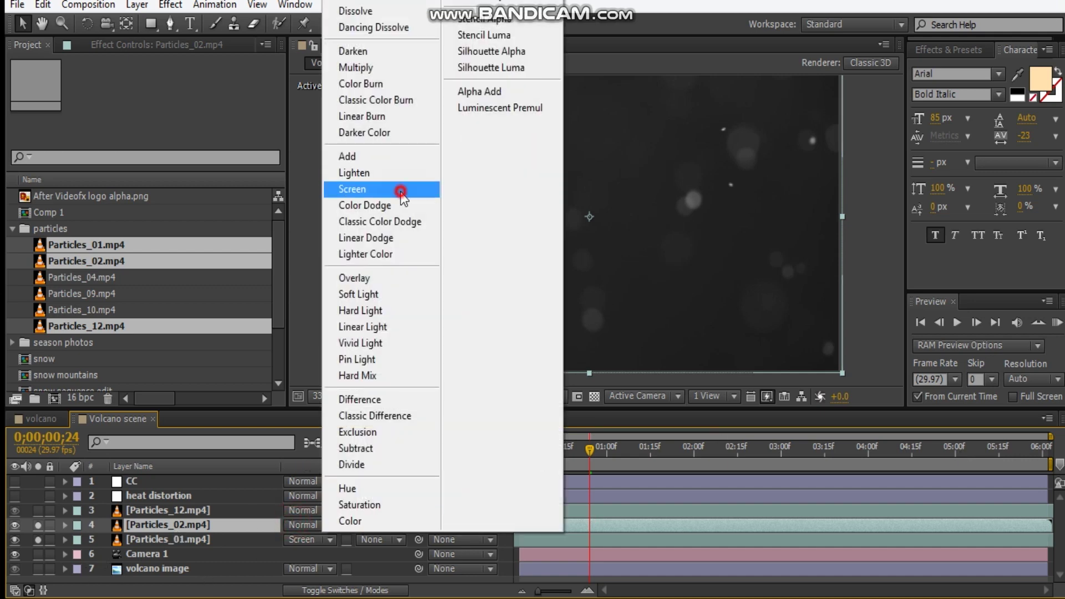
left_click(401, 194)
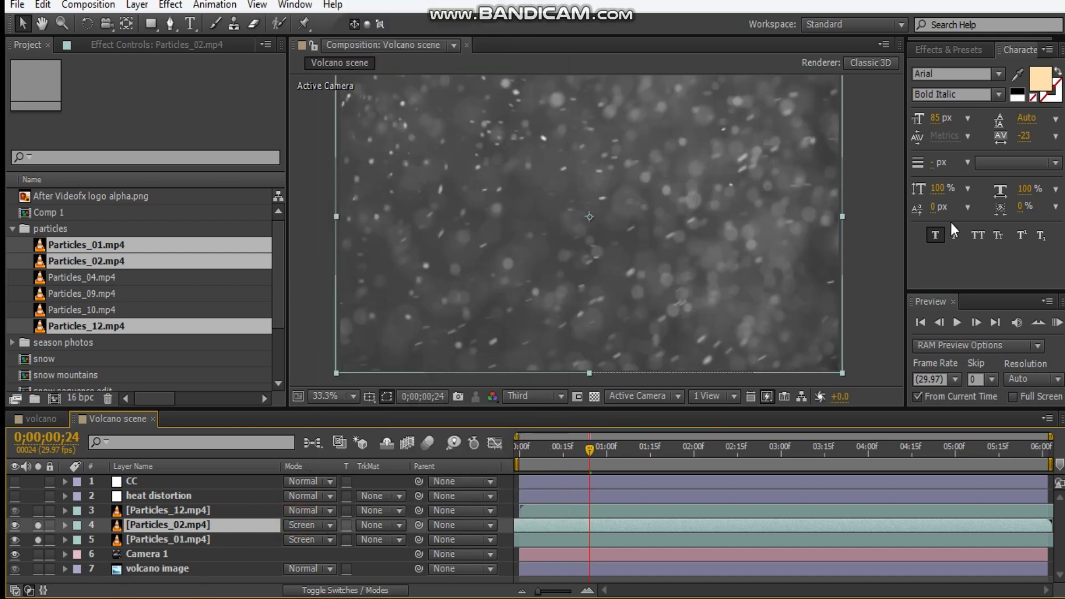
left_click(179, 510)
left_click(38, 512)
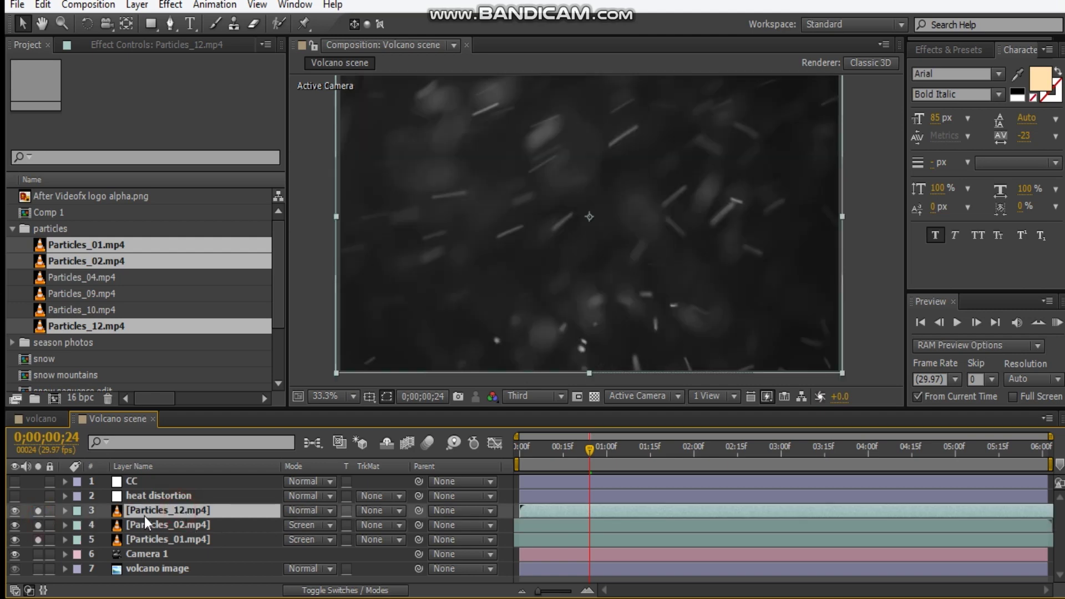
left_click(297, 508)
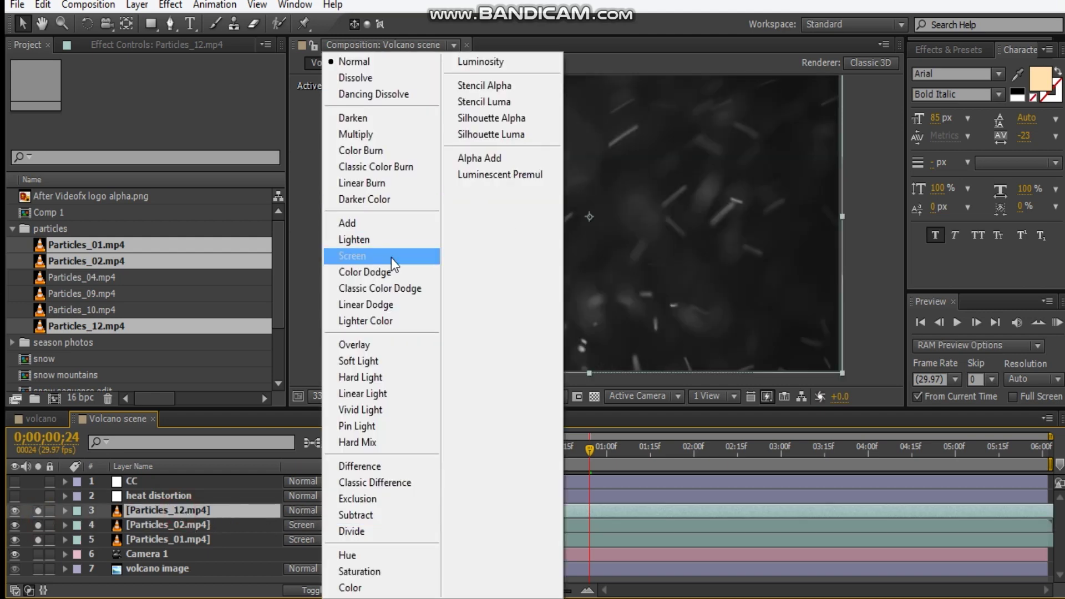
left_click(392, 257)
Step: Time-stretch the Particles_12.mp4 layer with a stretch factor of 80 and shift it earlier in the timeline
right_click(198, 515)
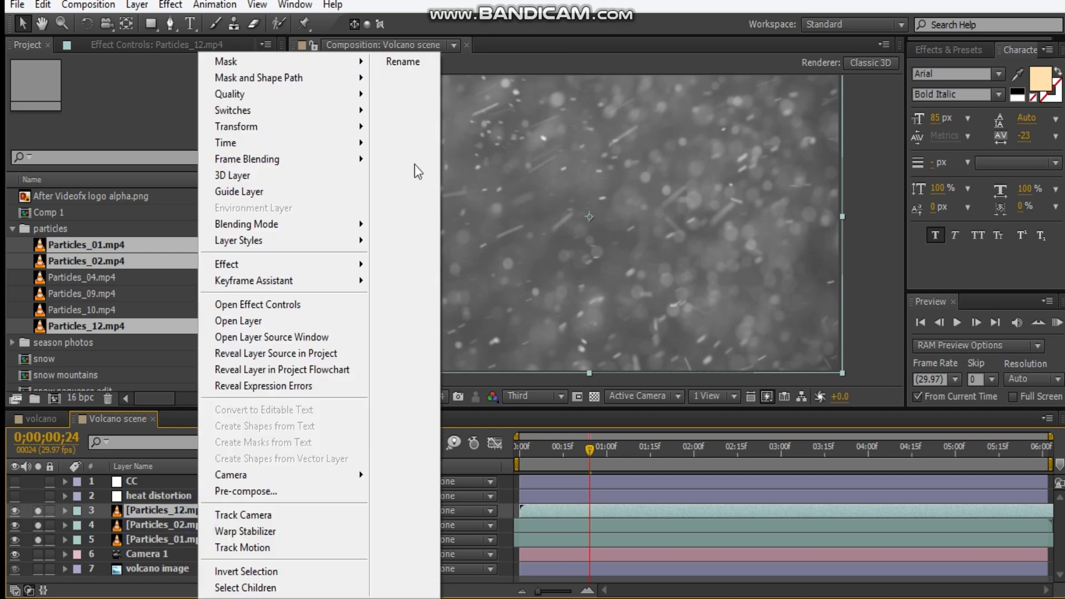
mouse_move(263, 145)
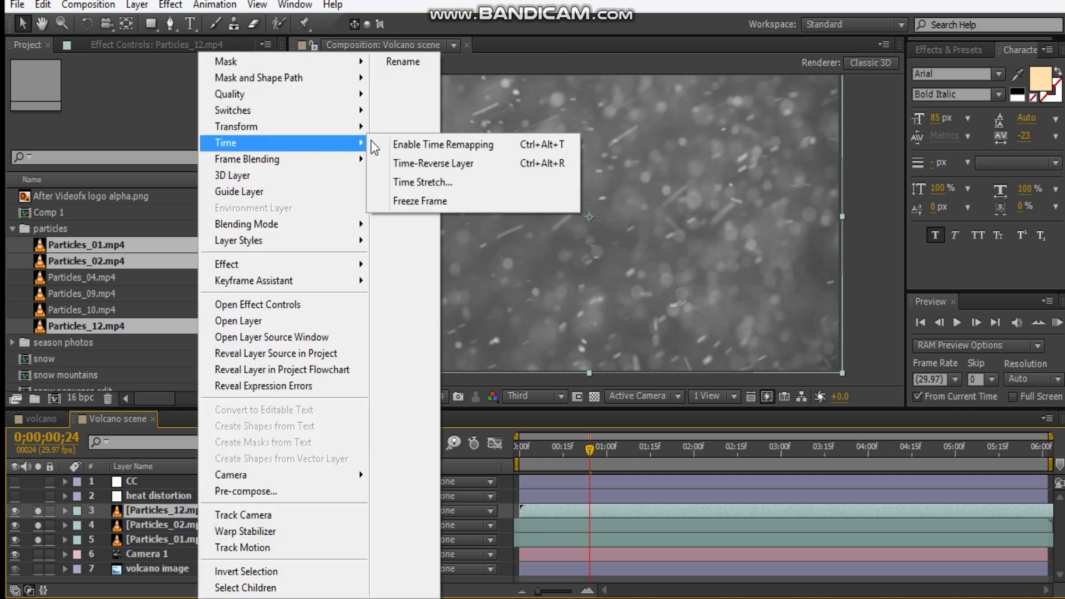
left_click(450, 187)
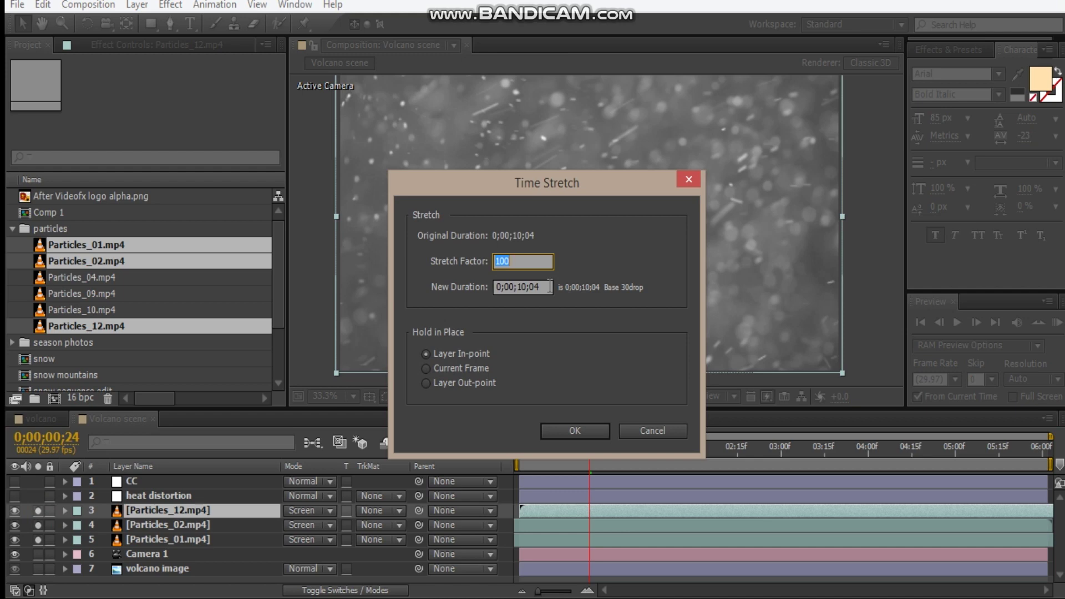
type("80")
key("Return")
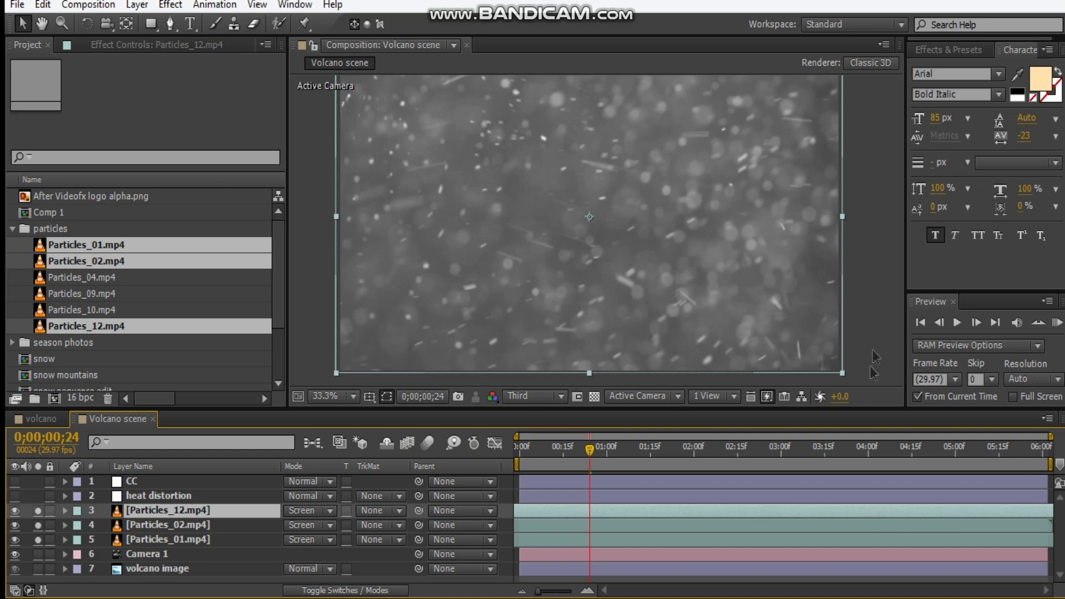
left_click(880, 308)
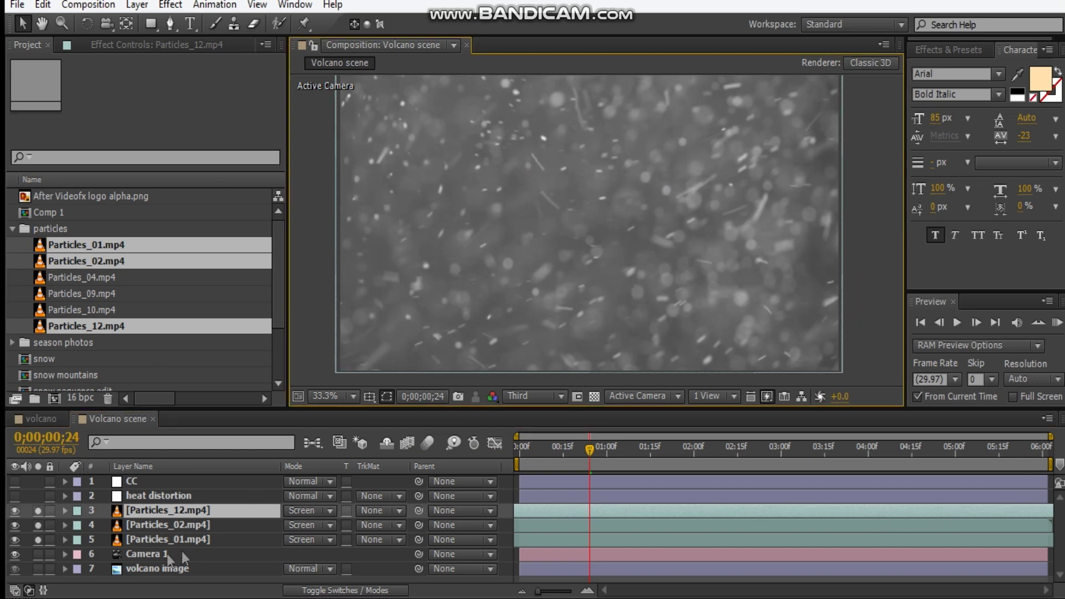
Step: Duplicate the Particles_12.mp4 layer, time-stretch the copy with a stretch factor of 130 and shift it along the timeline
left_click(186, 512)
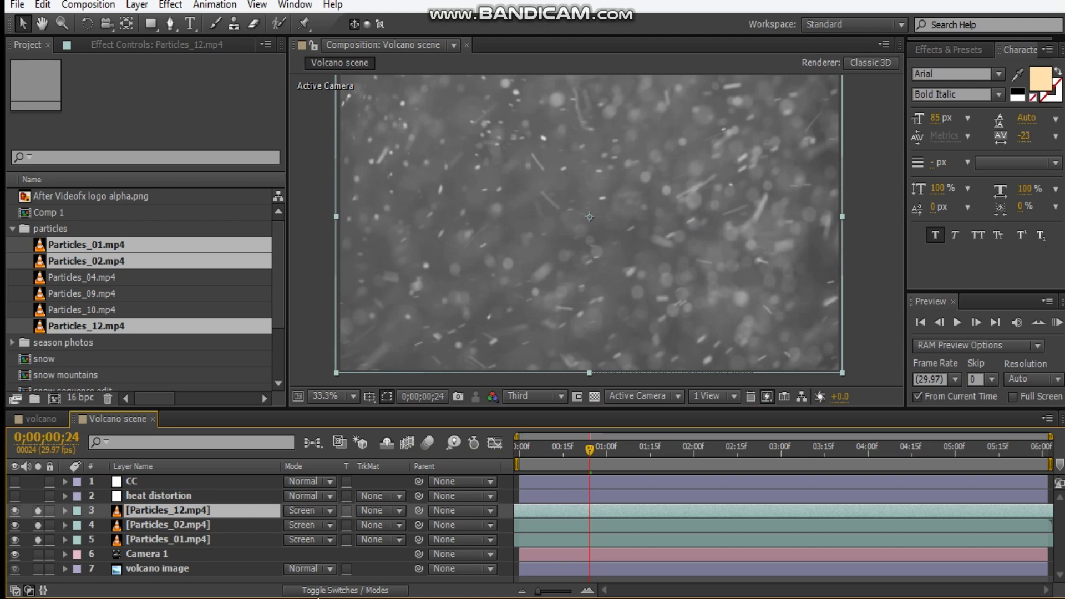
key("ctrl+d")
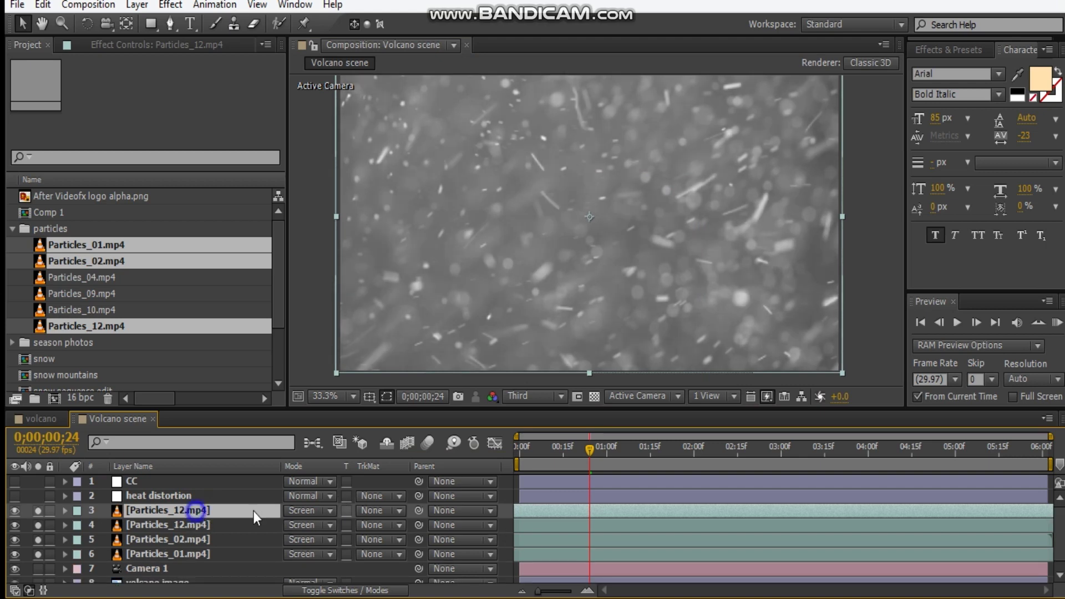
right_click(195, 510)
mouse_move(269, 145)
left_click(478, 182)
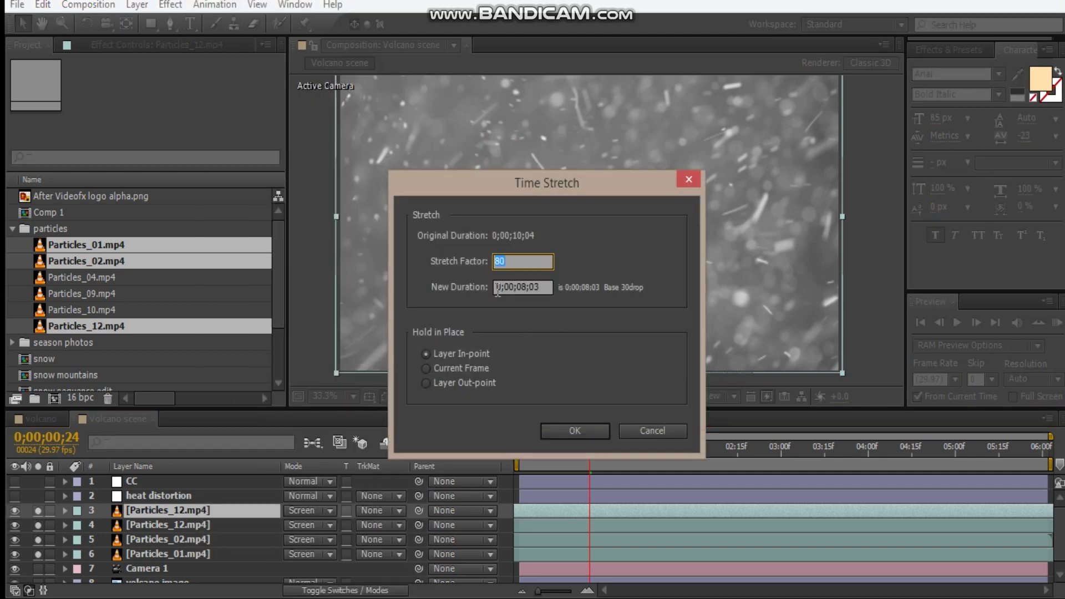
type("130")
key("Return")
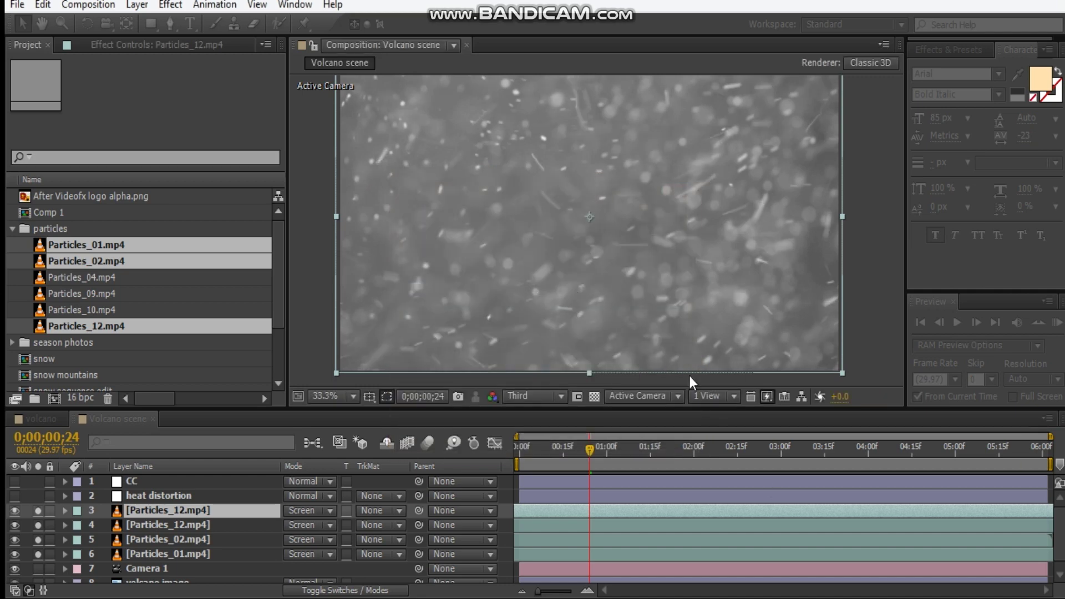
left_click_drag(602, 508, 631, 516)
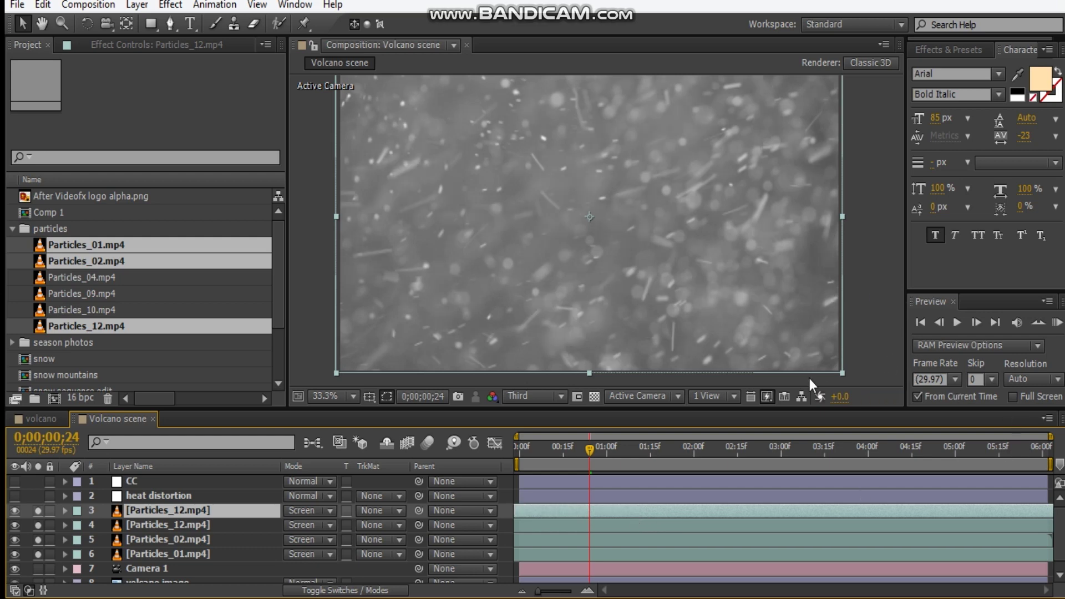
left_click(867, 283)
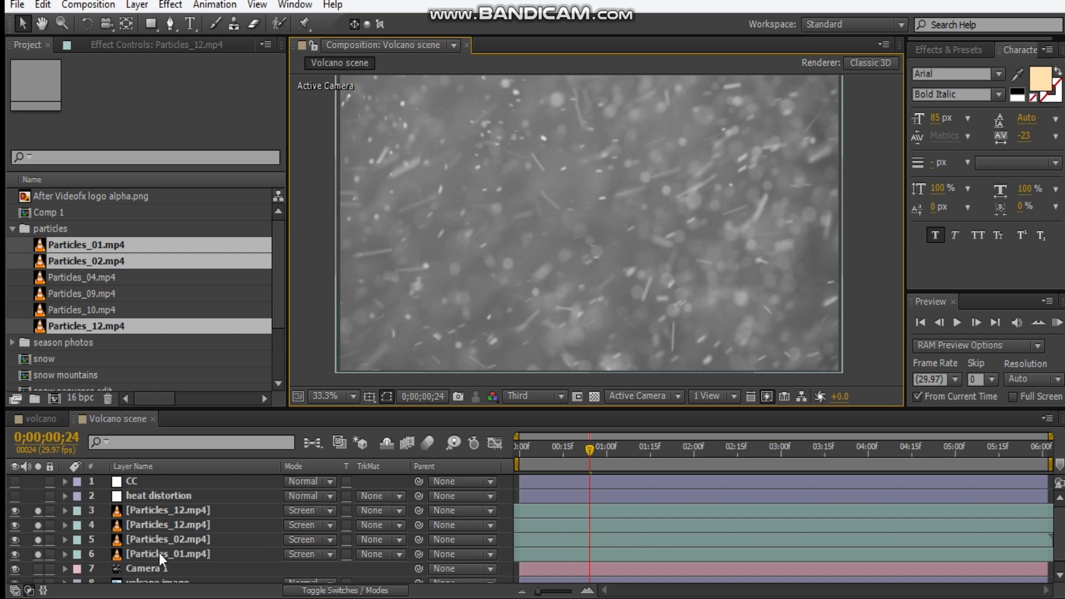
Step: Leave only the Particles_01.mp4 layer soloed and apply the Curves and VC Color Vibrance effects to it
left_click_drag(39, 512, 37, 541)
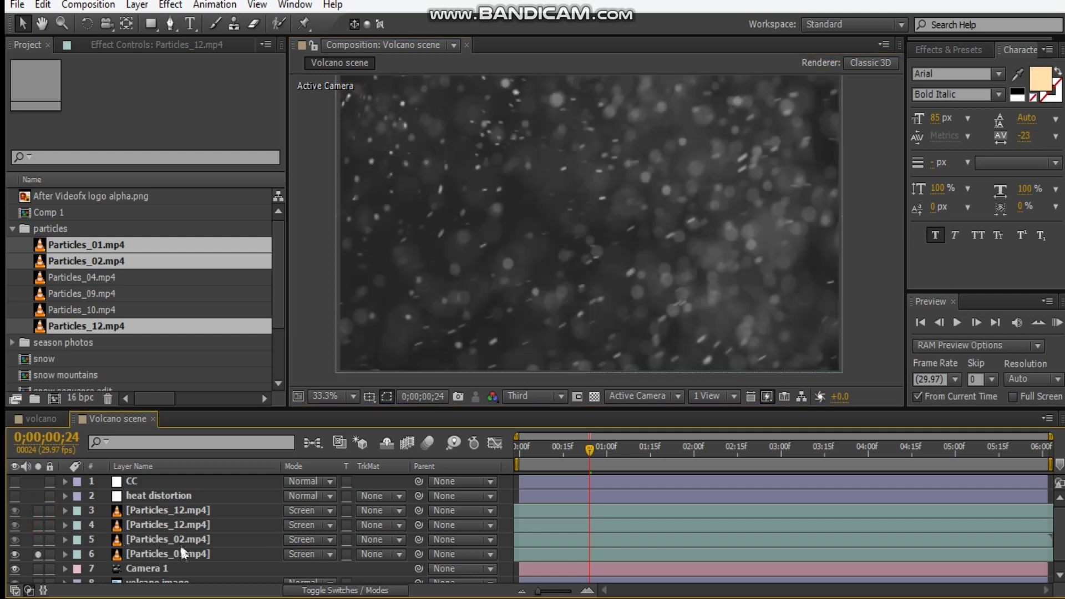
left_click(184, 555)
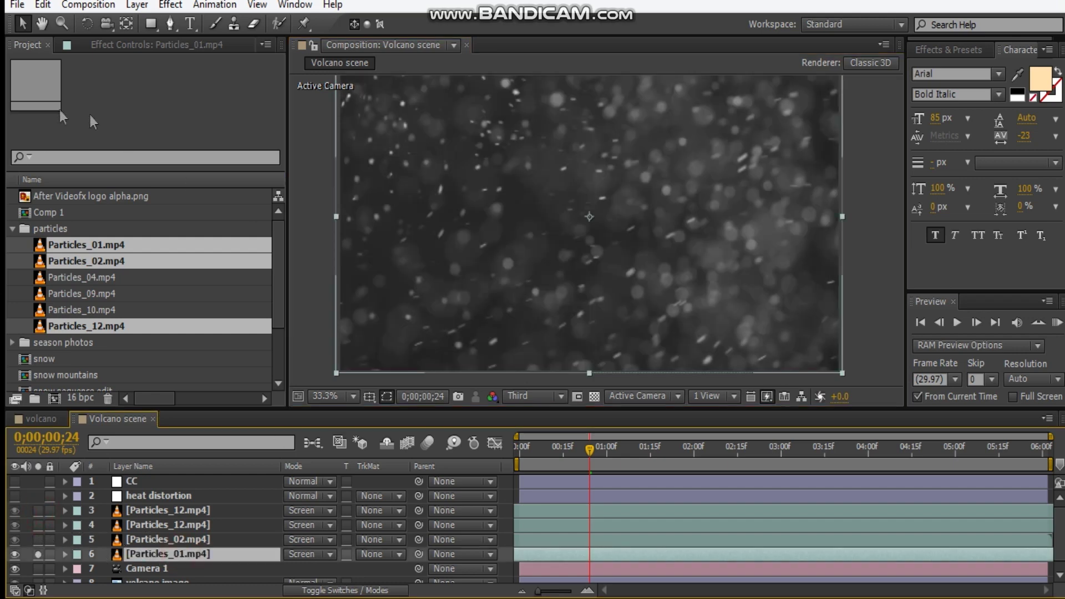
left_click(137, 43)
right_click(154, 208)
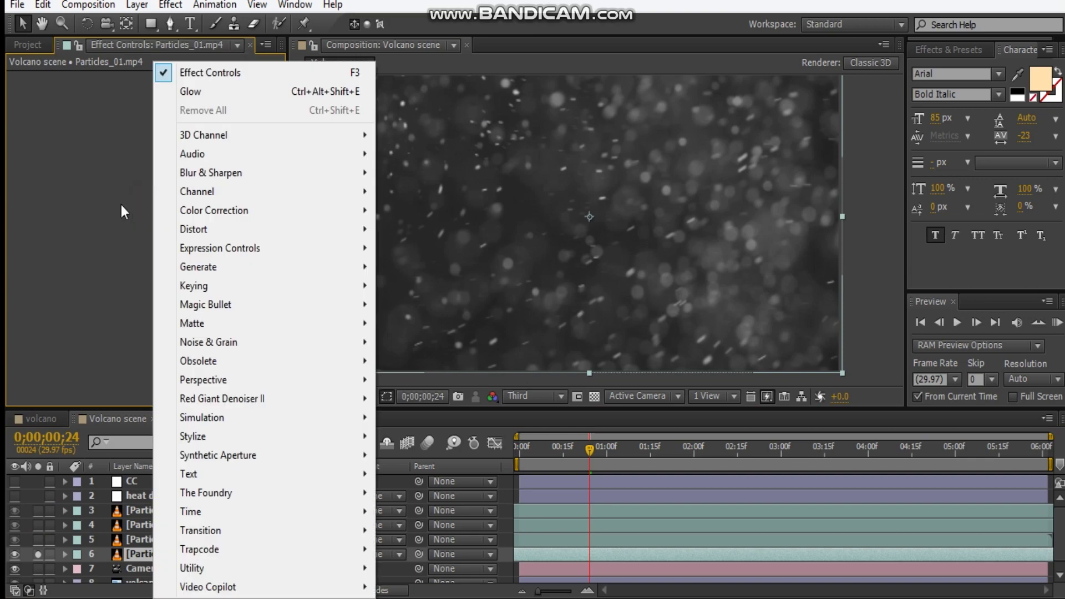
mouse_move(214, 210)
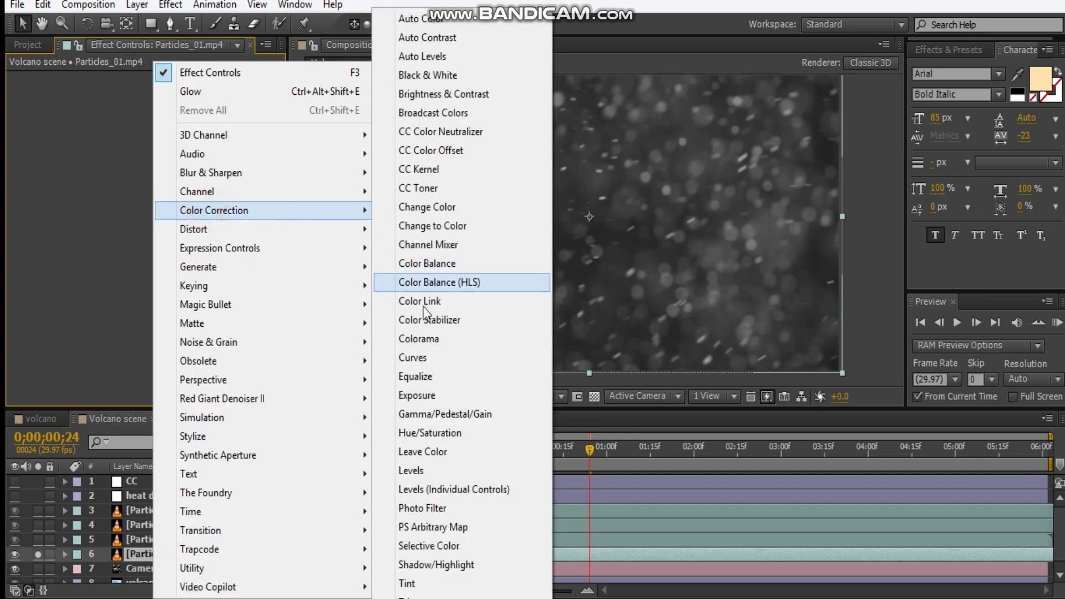
left_click(408, 358)
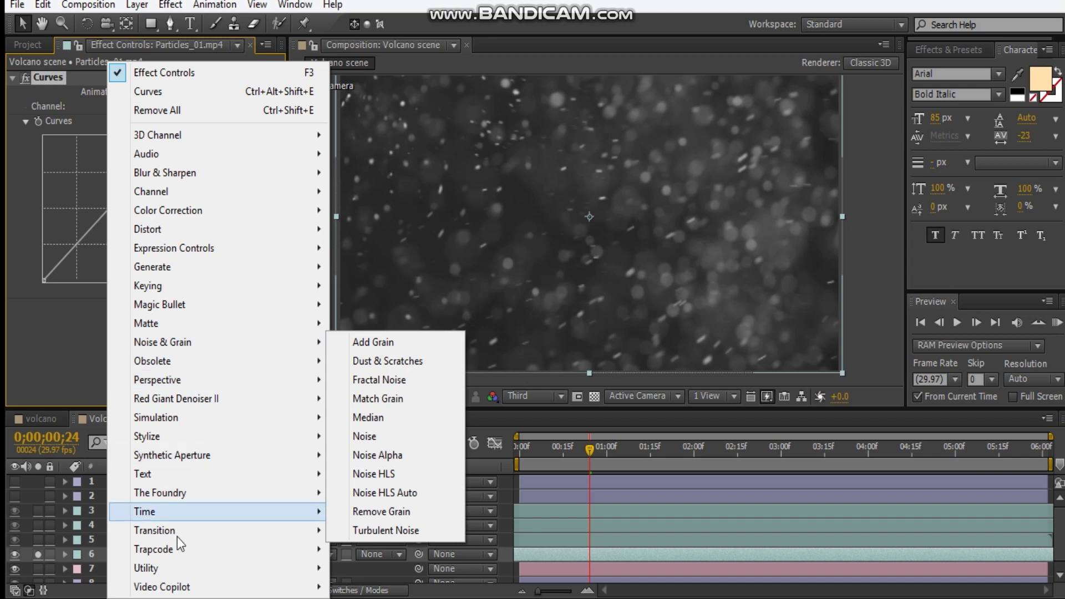
left_click(183, 587)
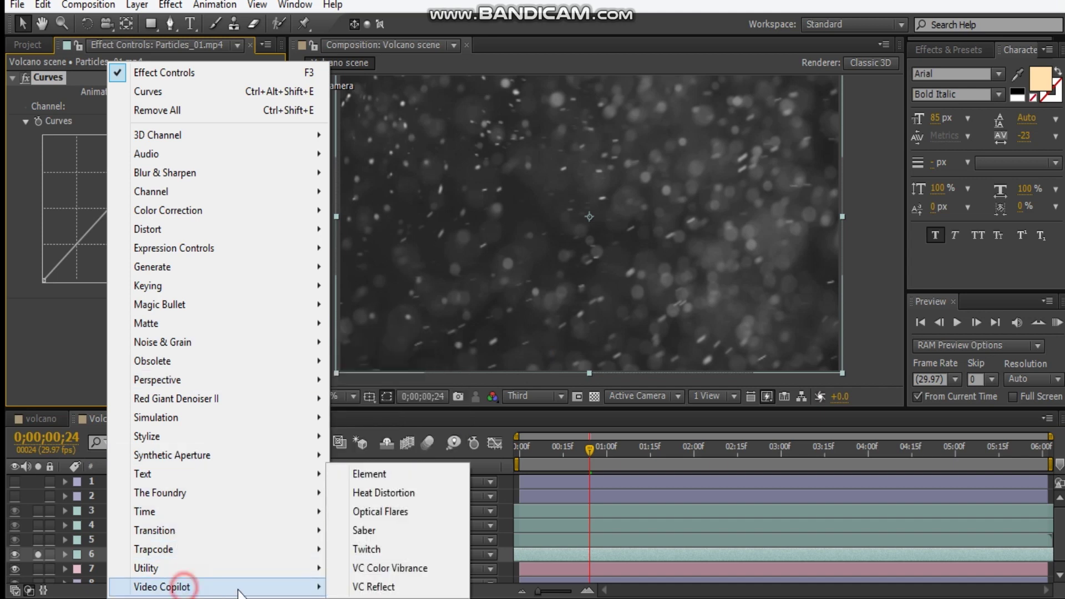
left_click(411, 568)
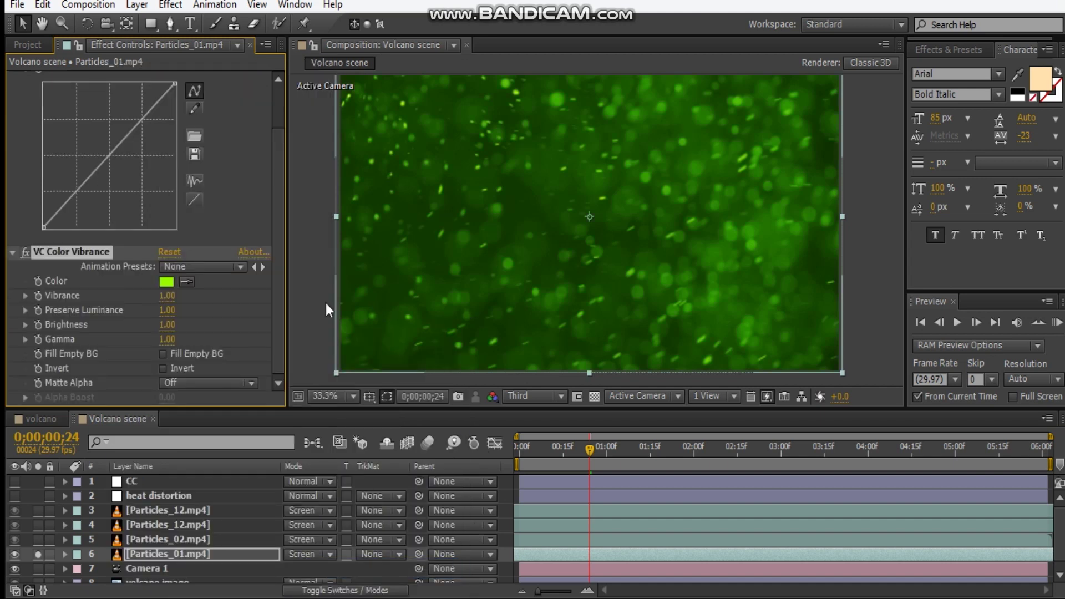
Step: Disable VC Color Vibrance on Particles_01.mp4 and bend the RGB curve downward so the grey background turns black and only the bright particles remain
left_click(25, 253)
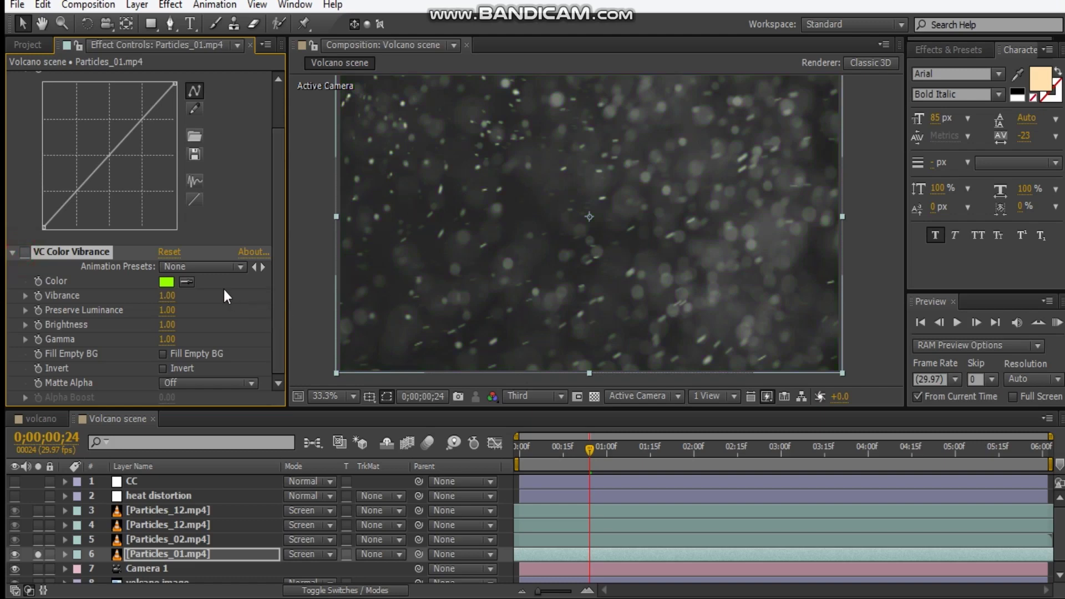
scroll(186, 245, "up", 2)
left_click_drag(106, 225, 124, 250)
left_click_drag(462, 150, 512, 178)
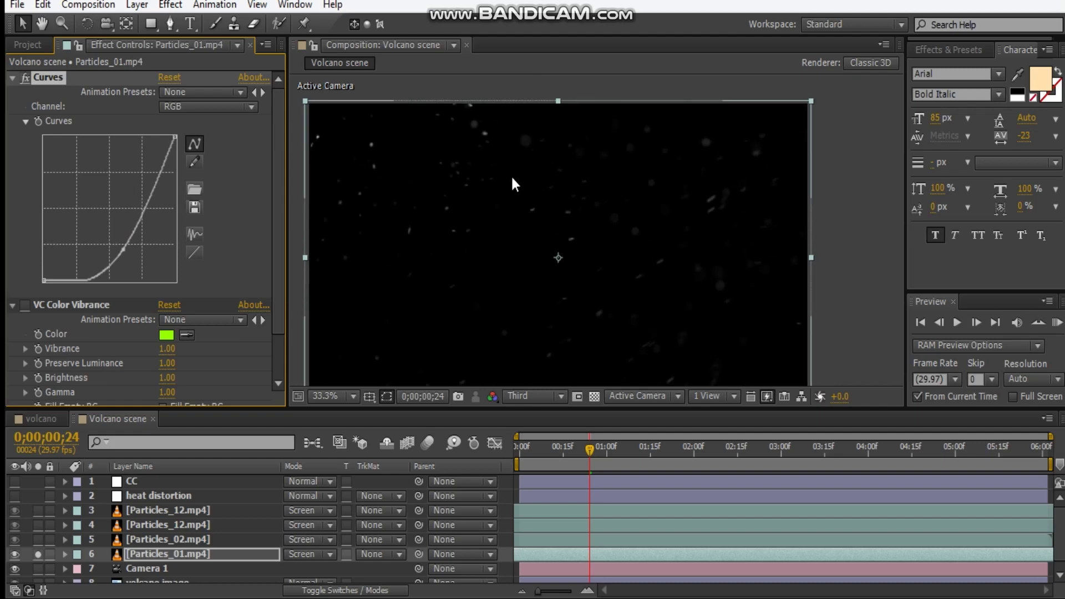
scroll(557, 262, "up", 3)
scroll(533, 395, "up", 1)
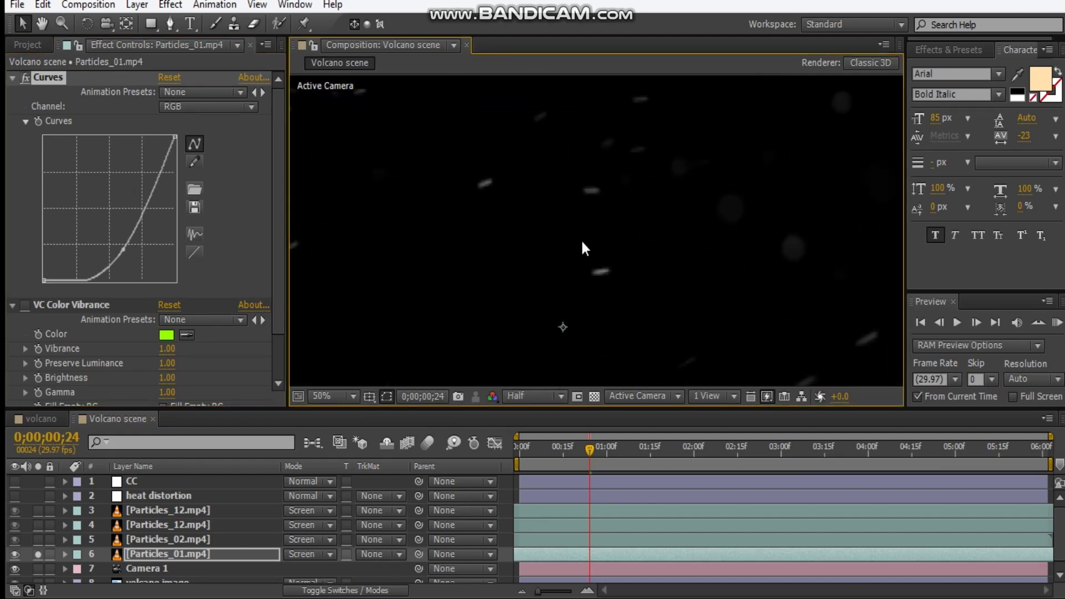
scroll(583, 244, "down", 2)
mouse_move(124, 252)
left_mouse_down()
mouse_move(132, 260)
mouse_move(127, 252)
left_mouse_up()
scroll(471, 205, "down", 2)
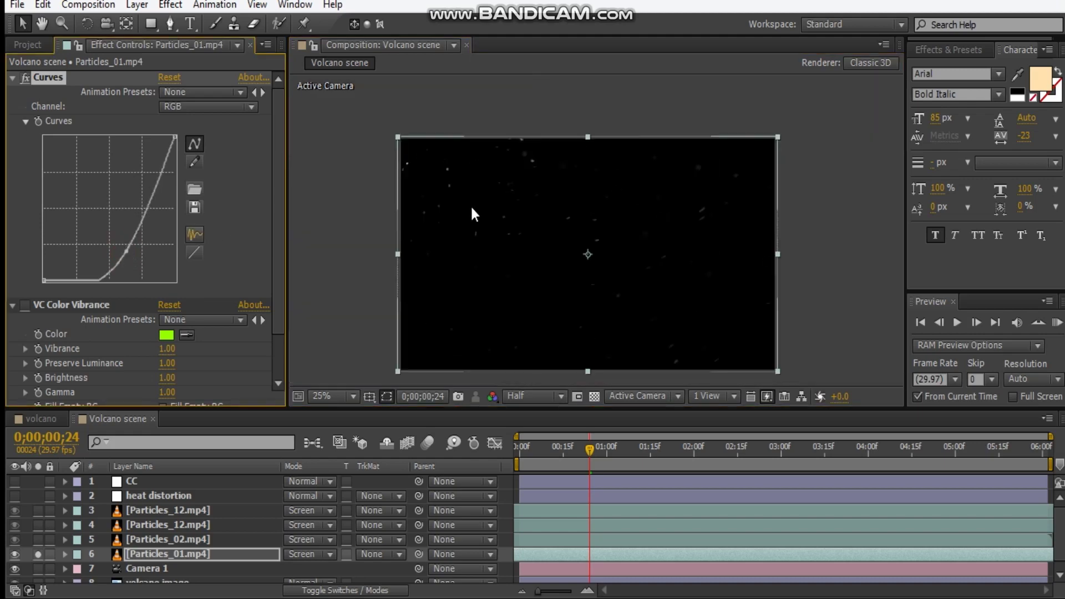
Step: Re-enable VC Color Vibrance on Particles_01.mp4 and set its colour to orange-red FF4800
left_click_drag(535, 224, 531, 191)
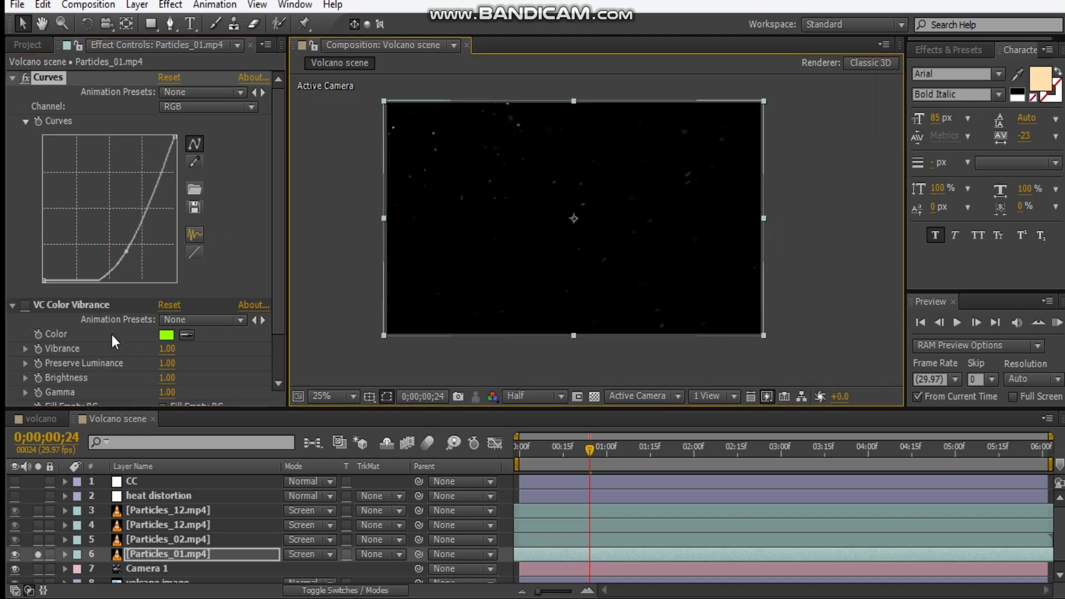
left_click(25, 305)
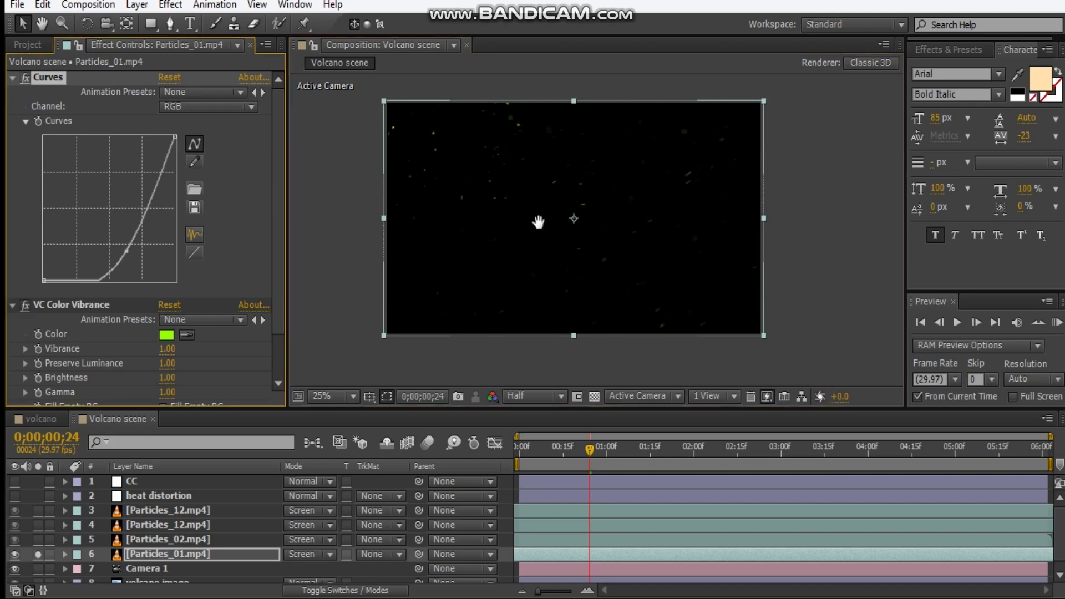
scroll(538, 221, "up", 2)
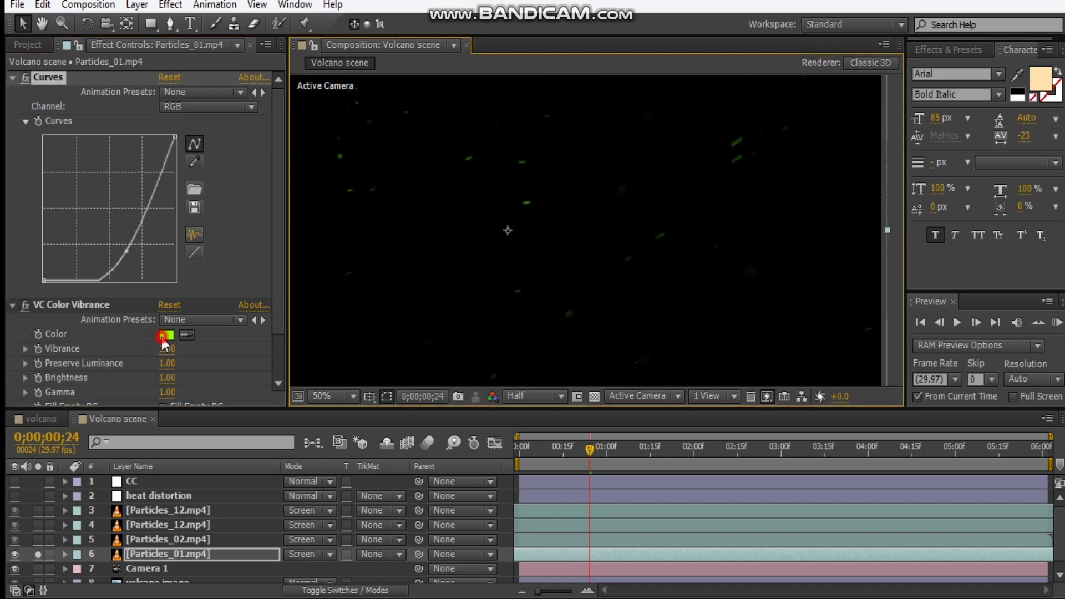
left_click(162, 337)
left_click_drag(267, 368, 272, 386)
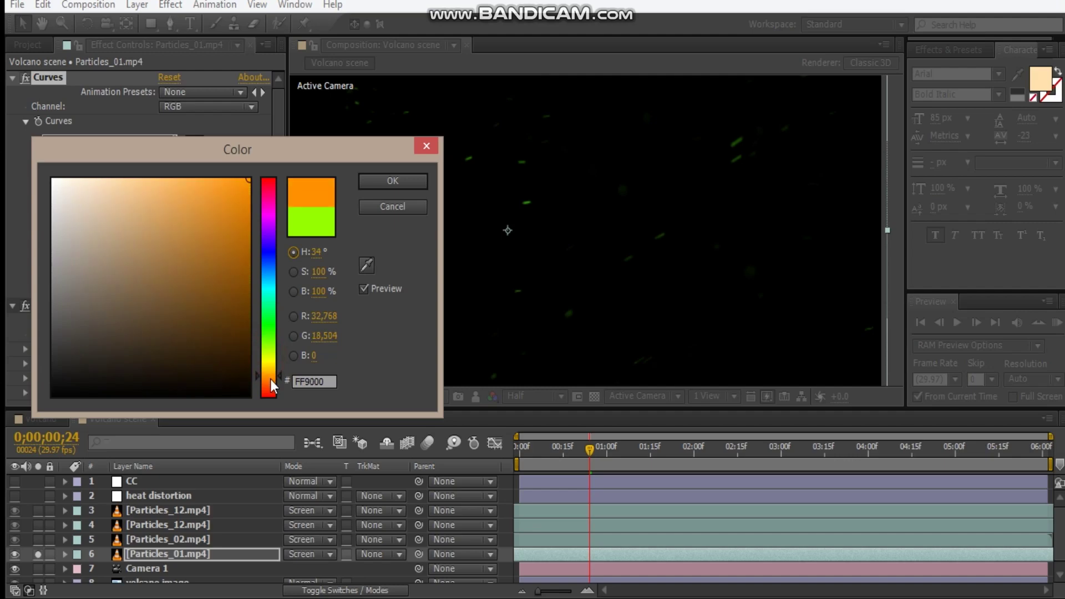
left_click(391, 182)
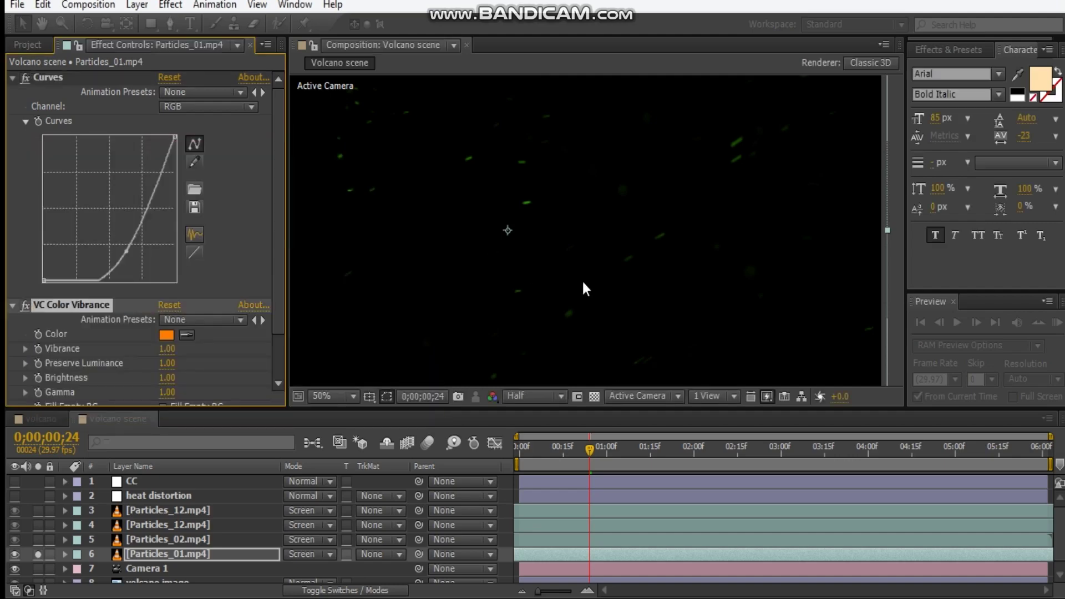
left_click(166, 335)
left_click(278, 380)
left_click_drag(278, 381, 278, 387)
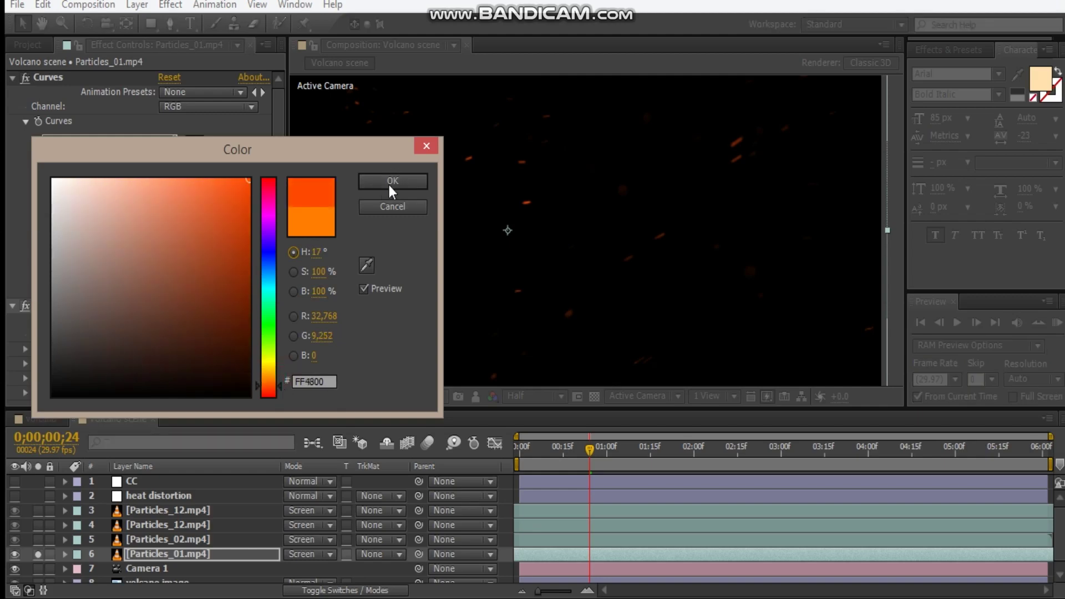
left_click(392, 183)
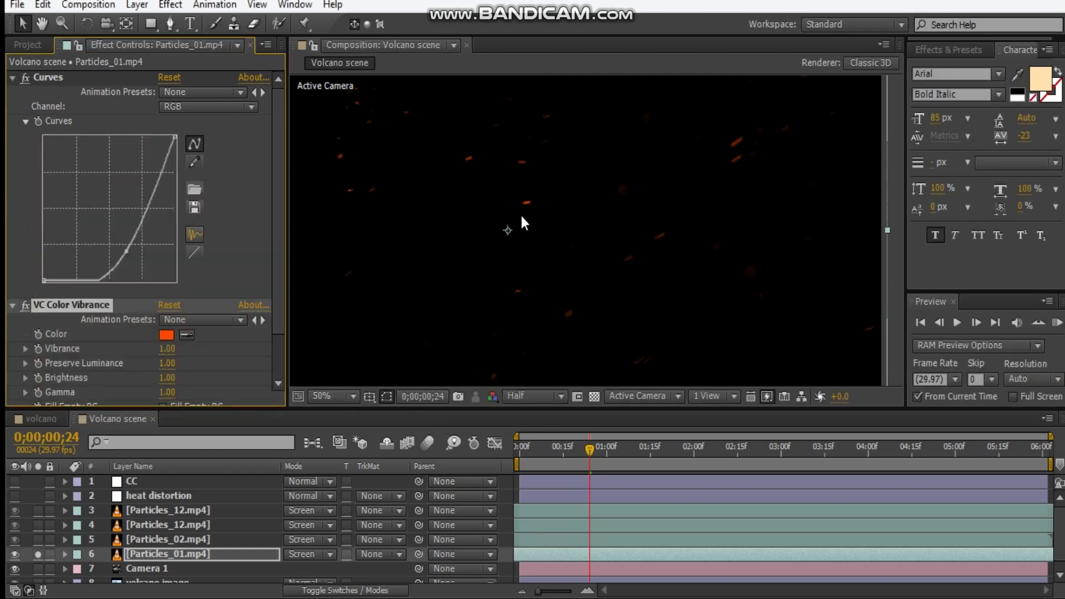
Step: Solo the Particles_02.mp4 layer as well and copy the Curves and VC Color Vibrance effects from Particles_01.mp4 onto it
left_click(37, 539)
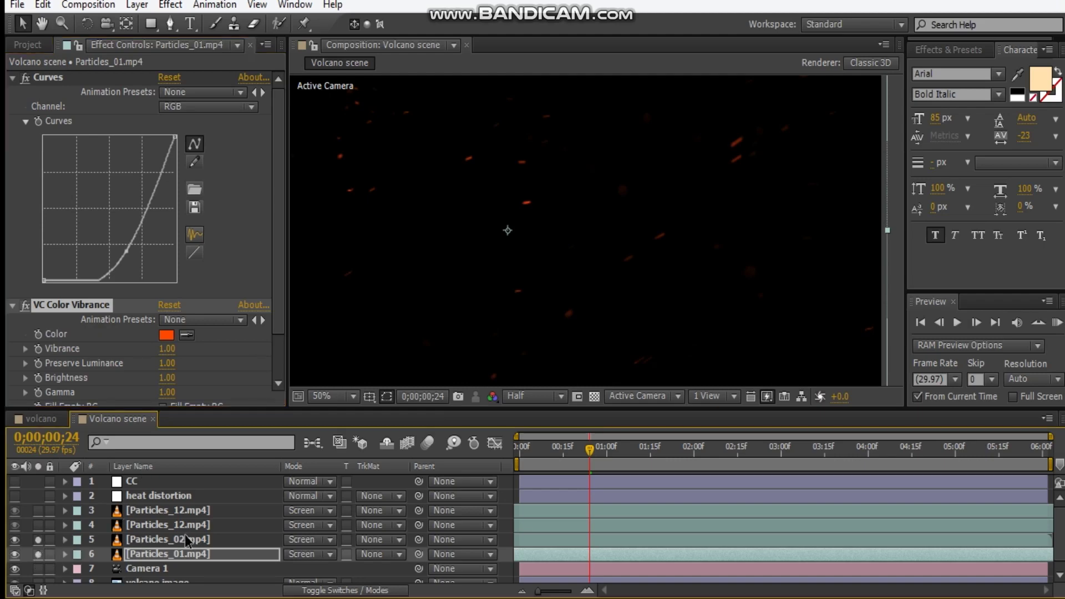
left_click(143, 539)
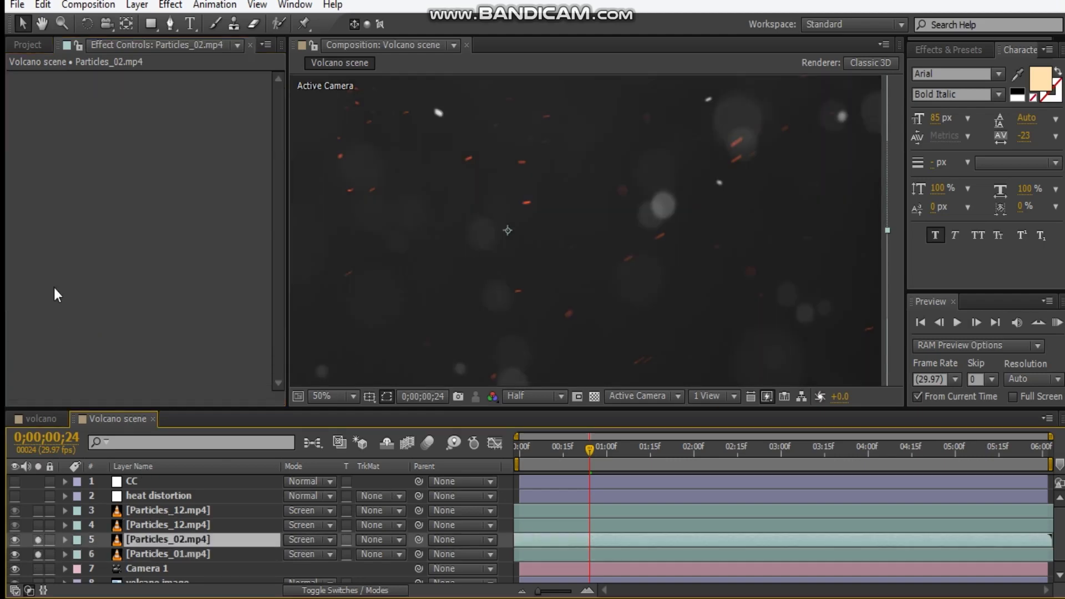
left_click(161, 553)
left_click(75, 302)
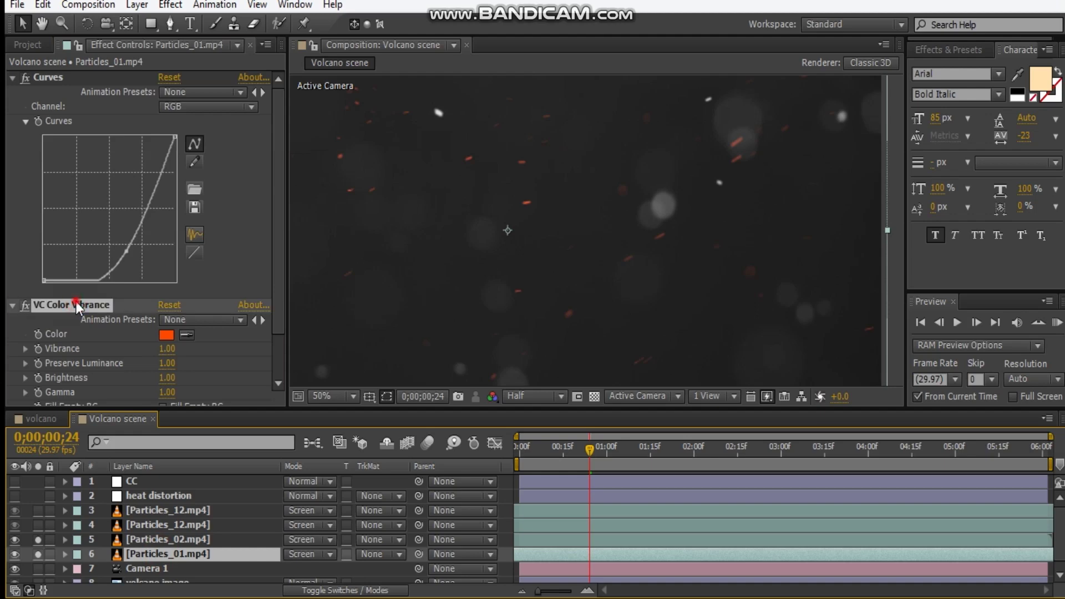
key("Return")
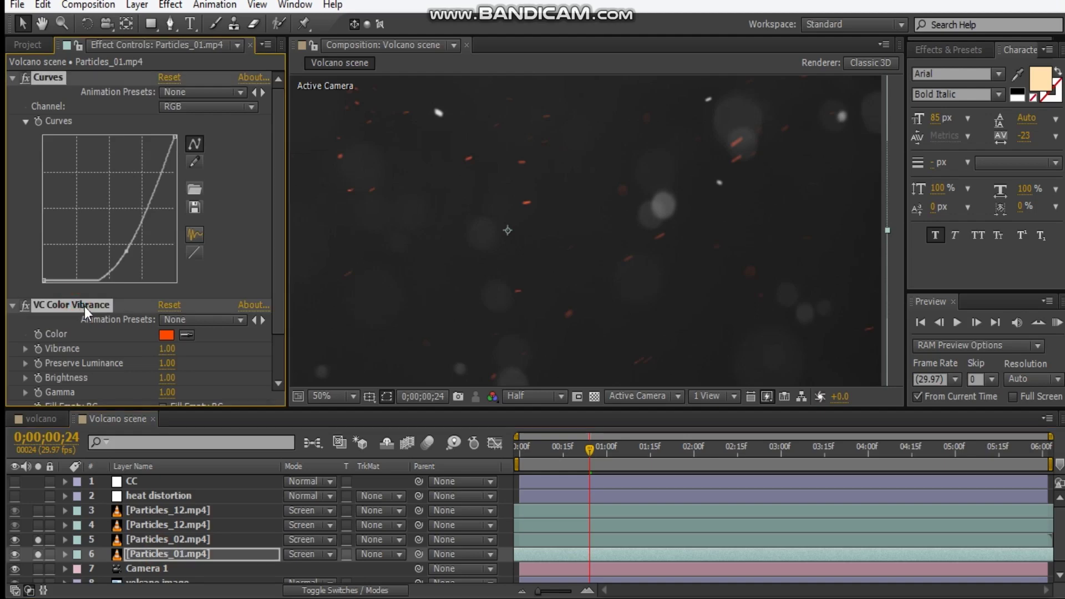
left_click(178, 540)
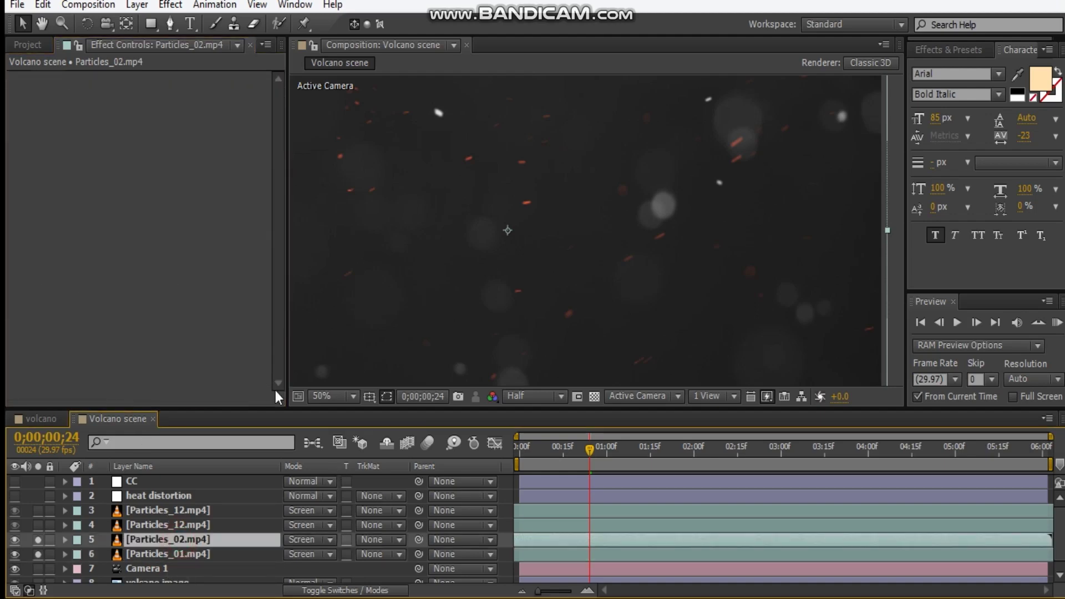
left_click(161, 281)
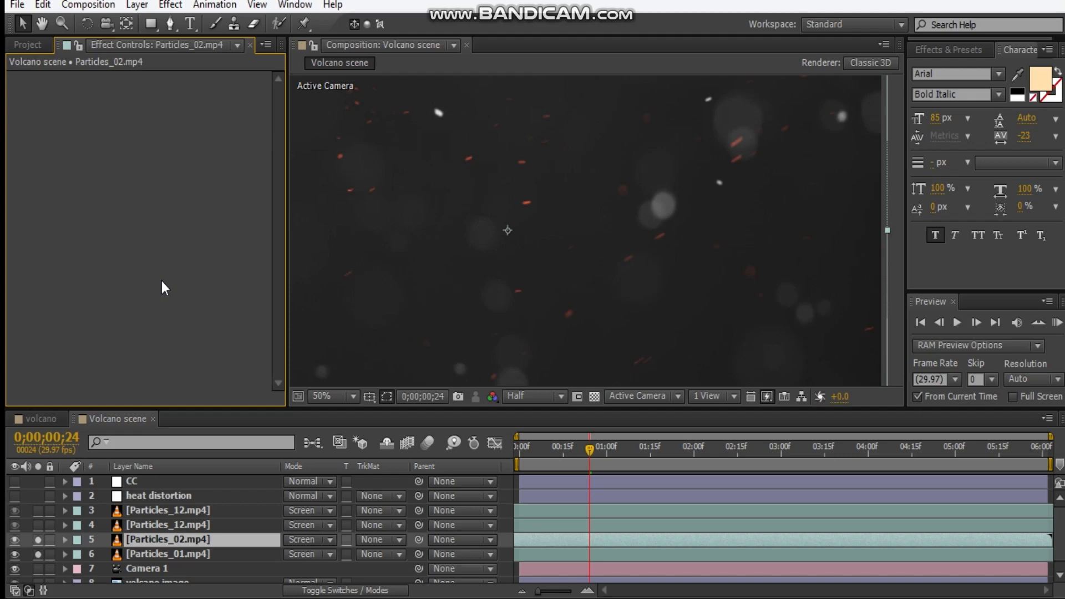
key("ctrl+v")
scroll(539, 255, "down", 1)
left_click(38, 539)
left_click(38, 540)
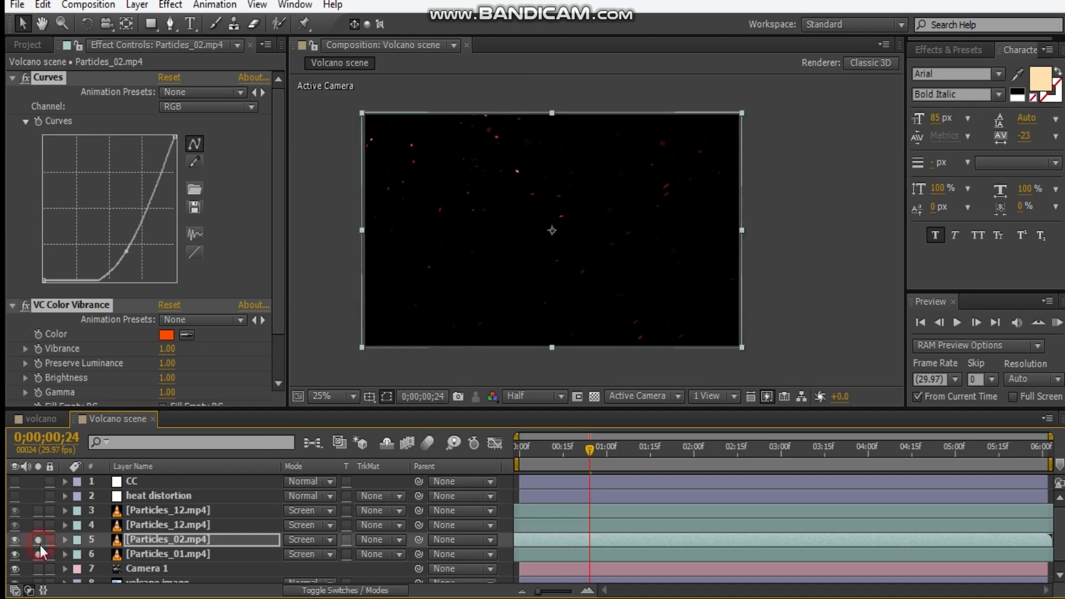
Step: Shift the RGB curve point on Particles_02.mp4 slightly toward the shadows so more particles show against the black background
left_click(552, 542)
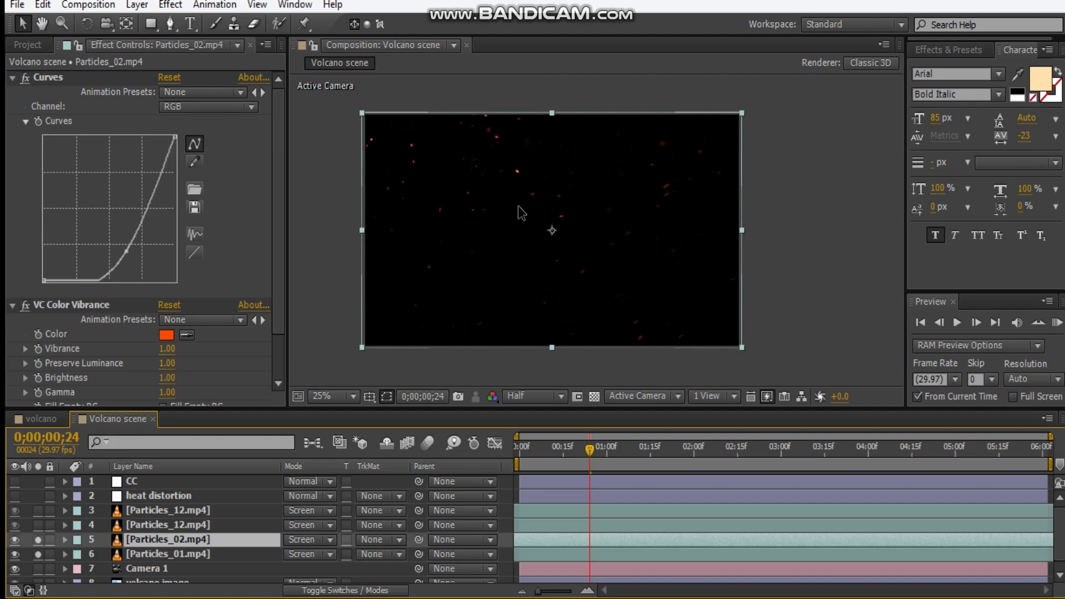
left_click_drag(516, 209, 545, 220)
left_click(125, 252)
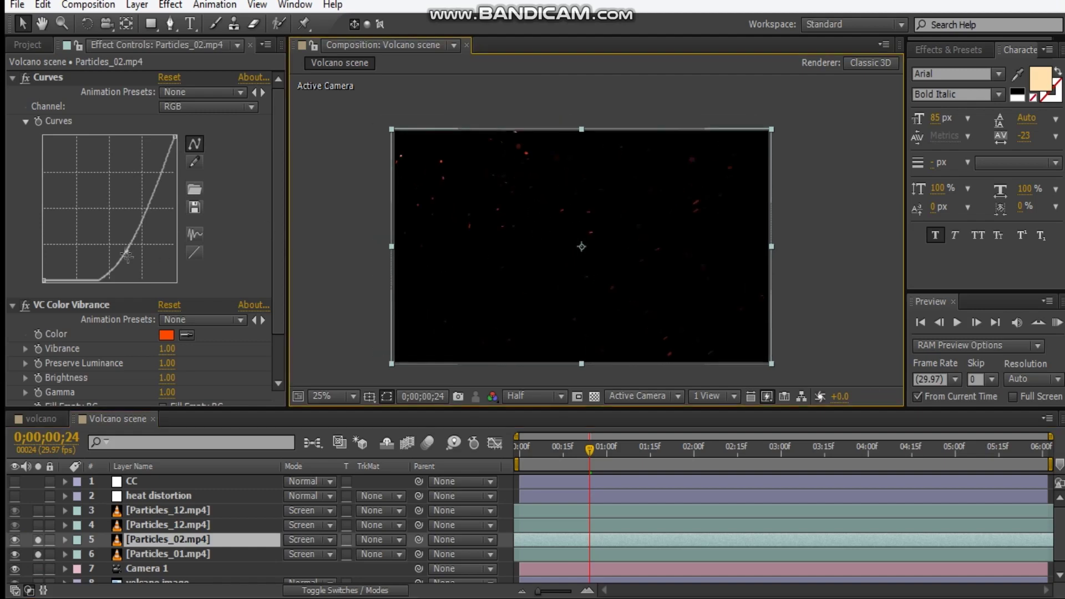
left_click_drag(125, 252, 118, 247)
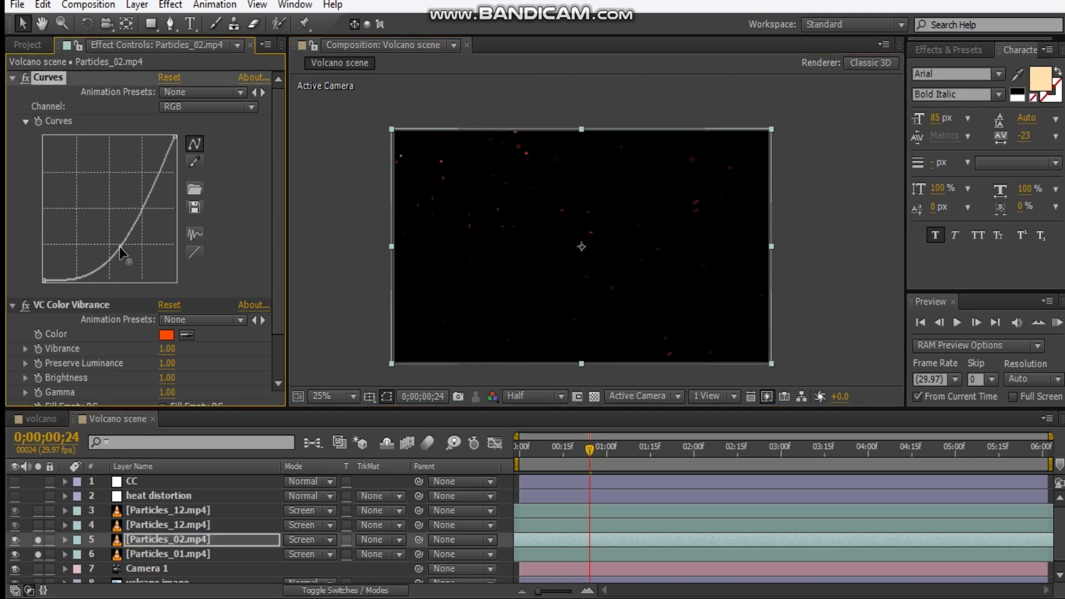
left_click_drag(119, 247, 119, 245)
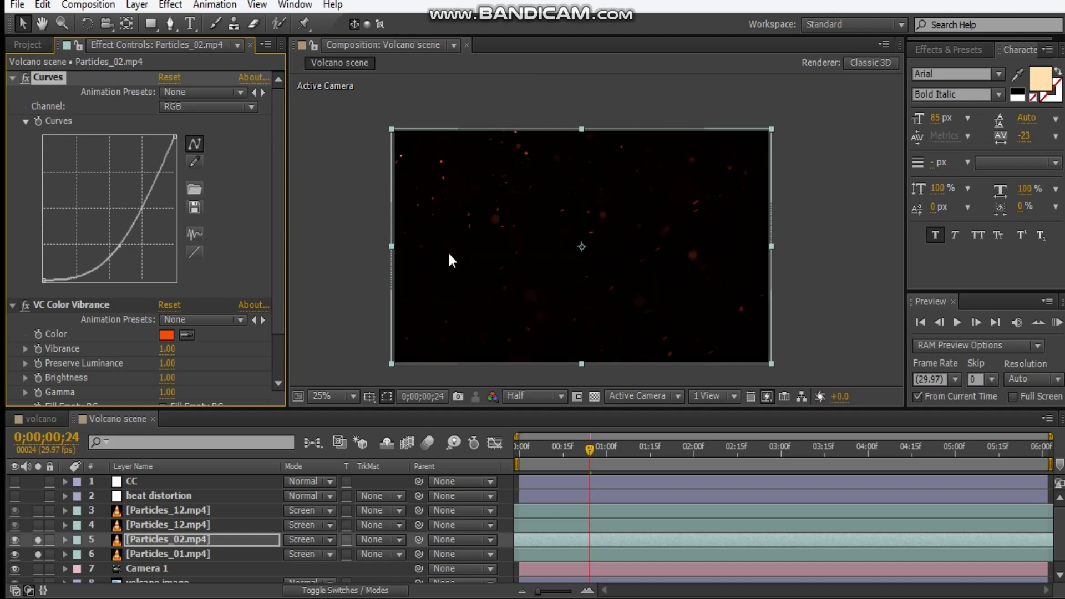
left_click_drag(122, 248, 119, 257)
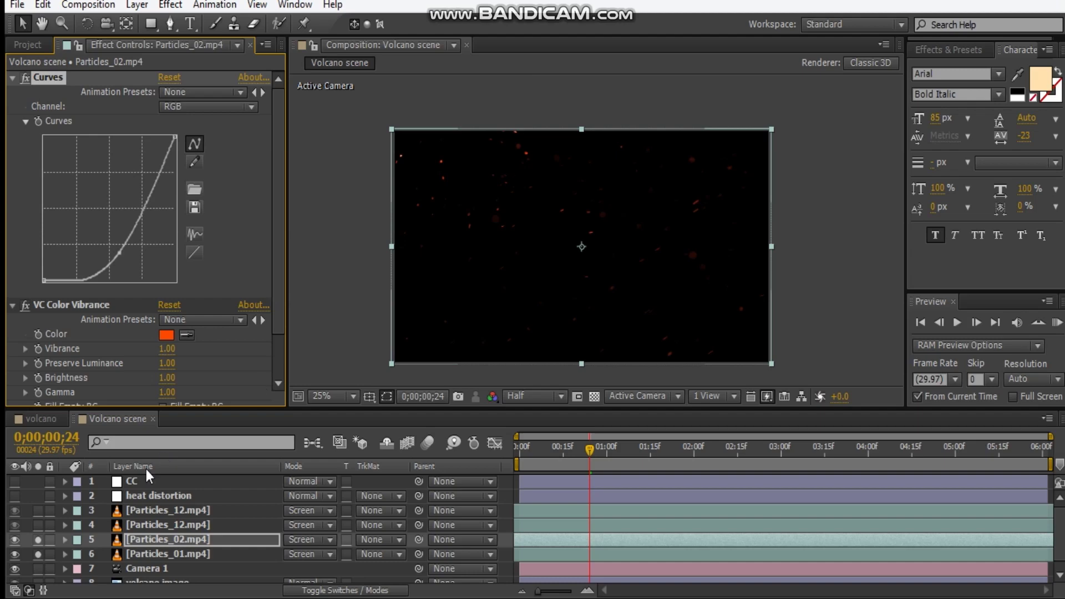
Step: Solo the Particles_12.mp4 layer 4, paste the Curves and VC Color Vibrance effects onto it and raise its RGB curve slightly
left_click(167, 525)
left_click(37, 525)
left_click(169, 275)
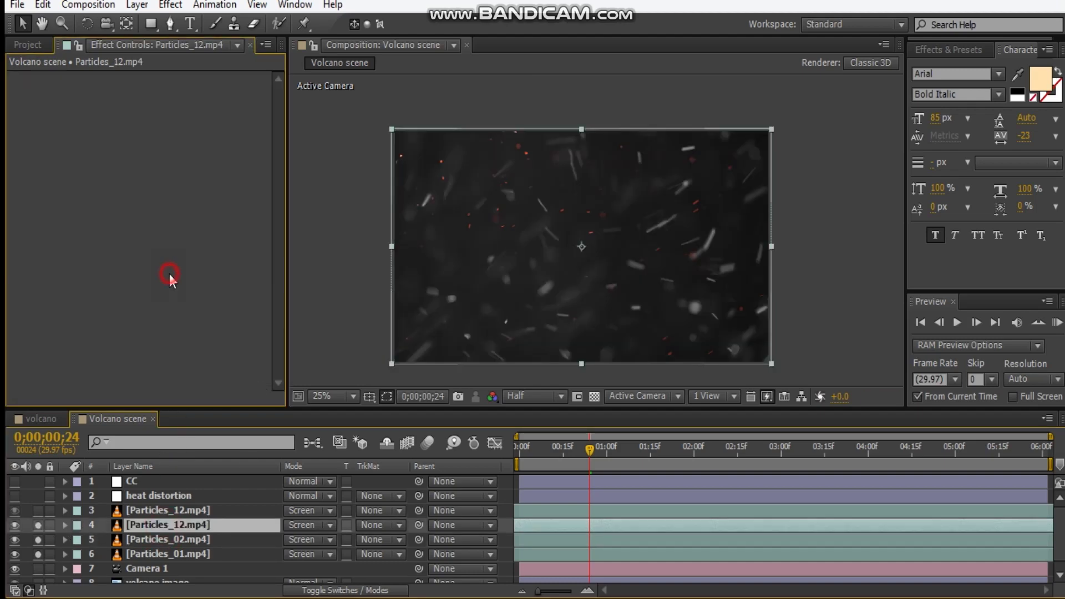
key("ctrl+v")
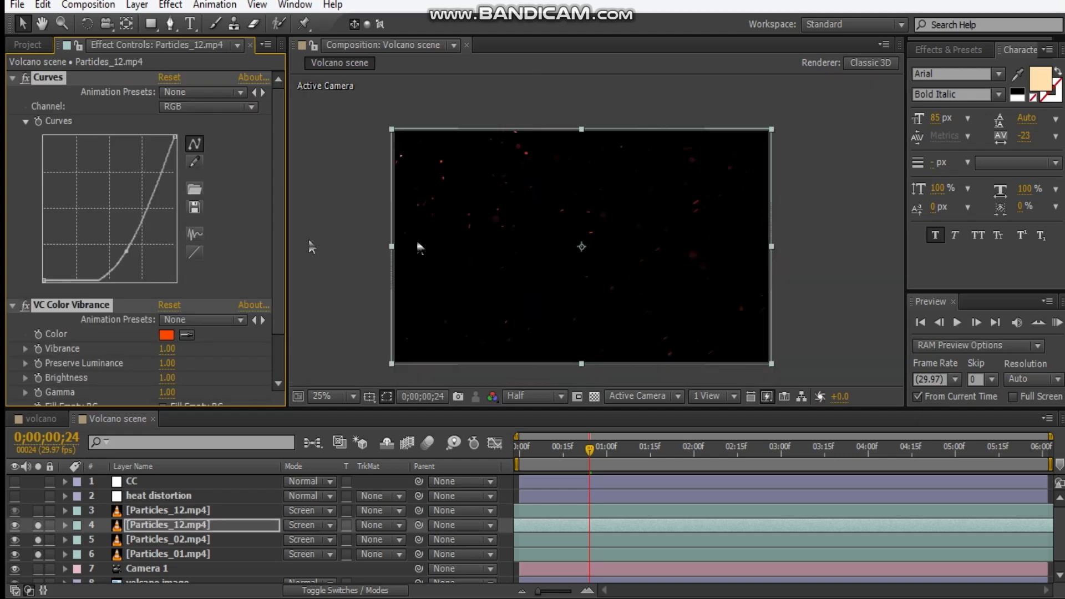
left_click_drag(128, 254, 118, 247)
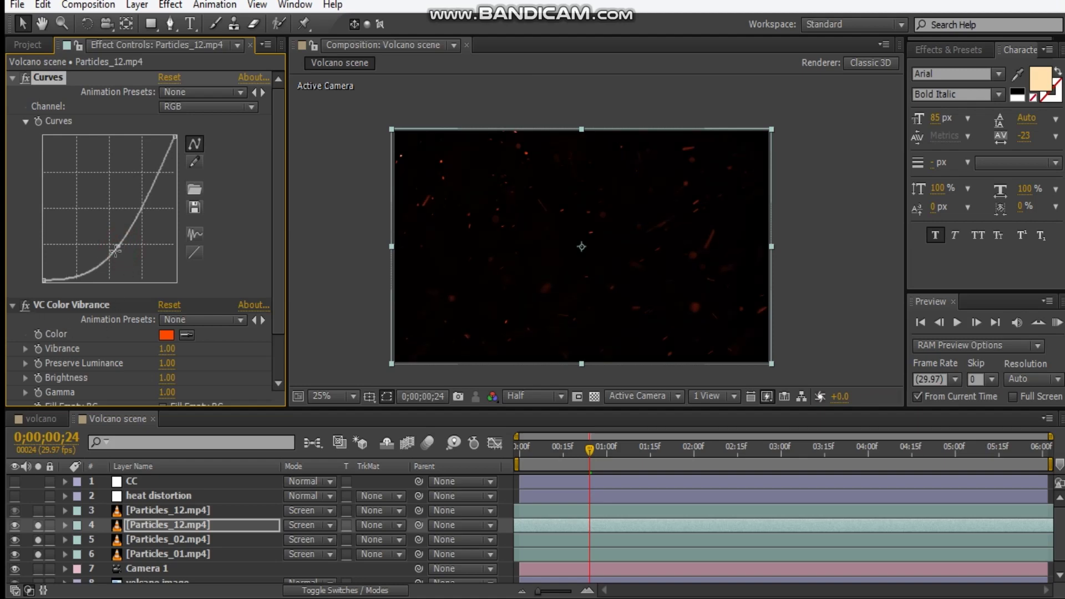
left_click_drag(117, 246, 119, 250)
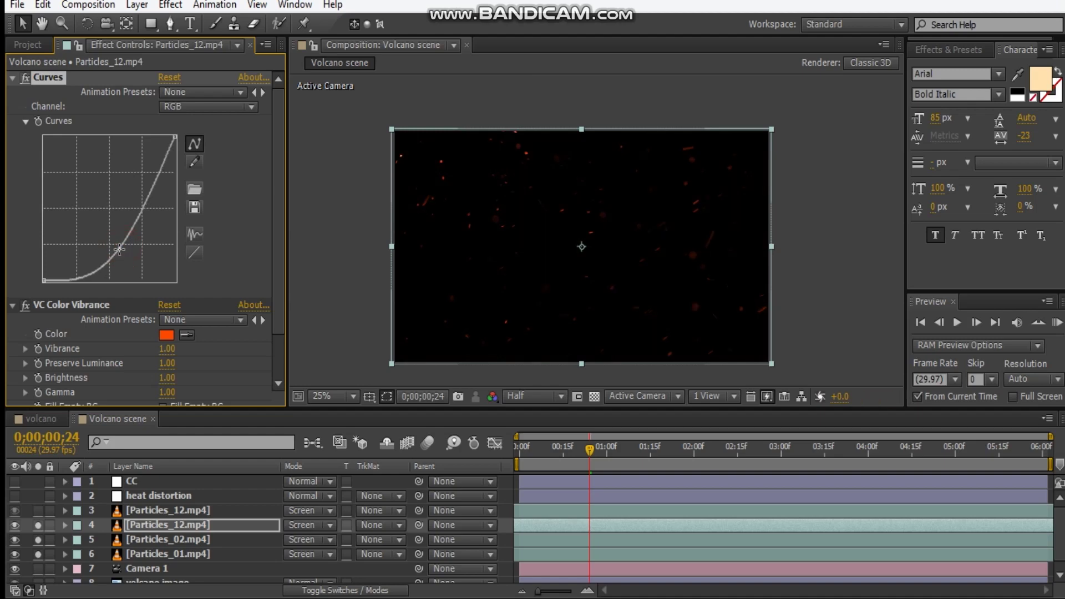
Step: Apply Fast Blur to the Particles_12.mp4 layer 4 with Blurriness 5 and Repeat Edge Pixels enabled
left_click(12, 78)
left_click(12, 91)
right_click(85, 184)
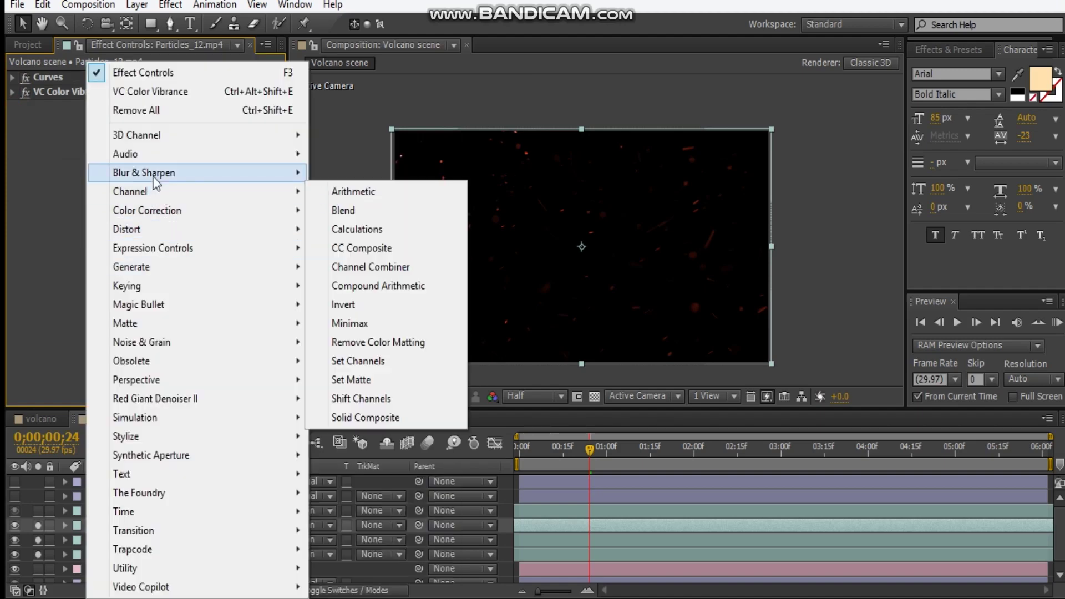
mouse_move(154, 177)
left_click(347, 363)
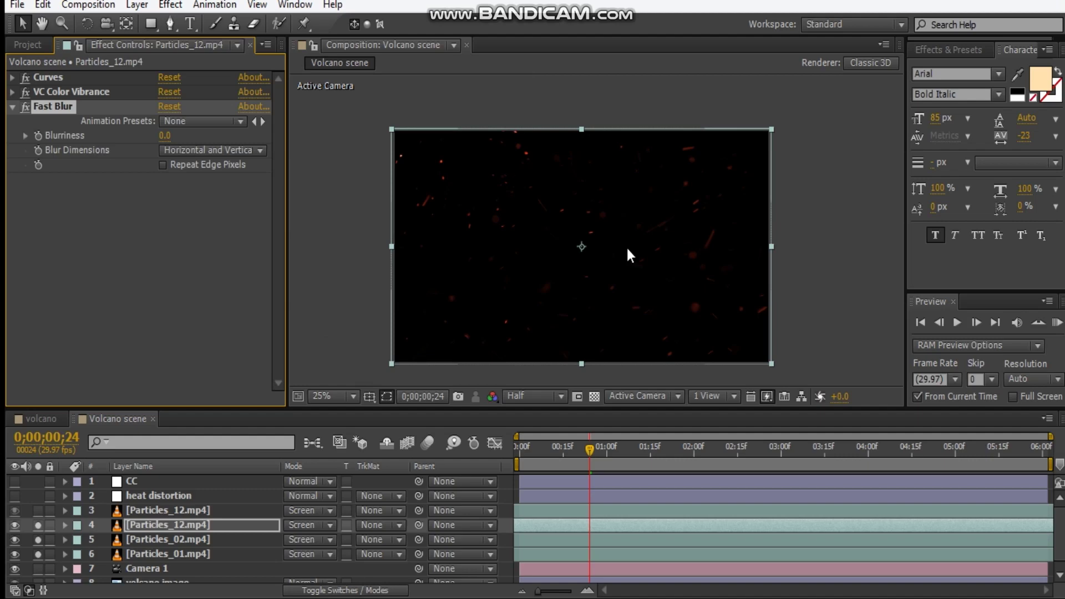
scroll(627, 245, "up", 2)
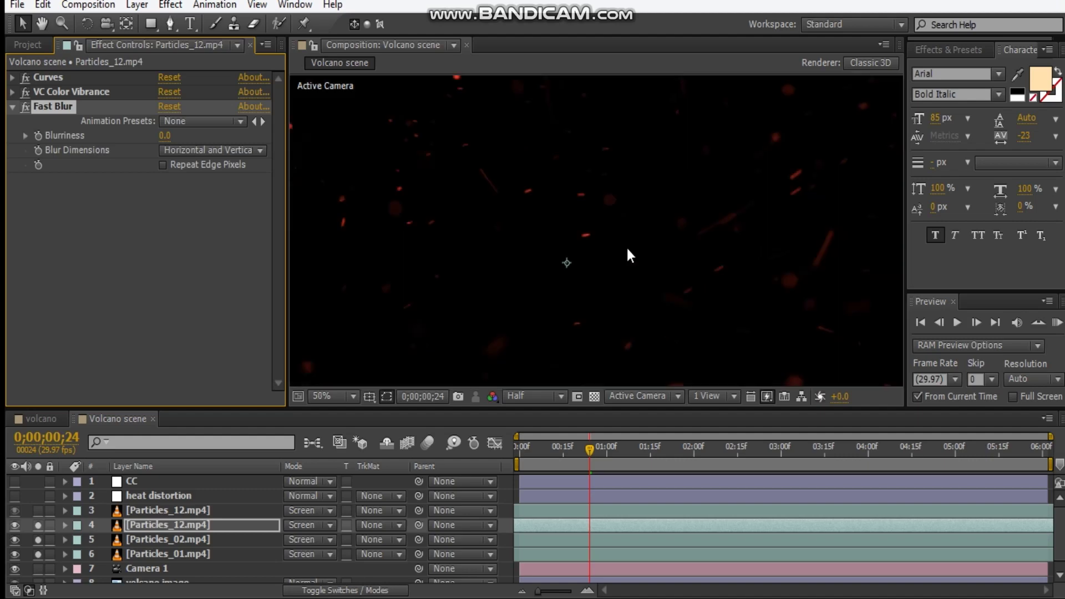
left_click(165, 136)
key("Return")
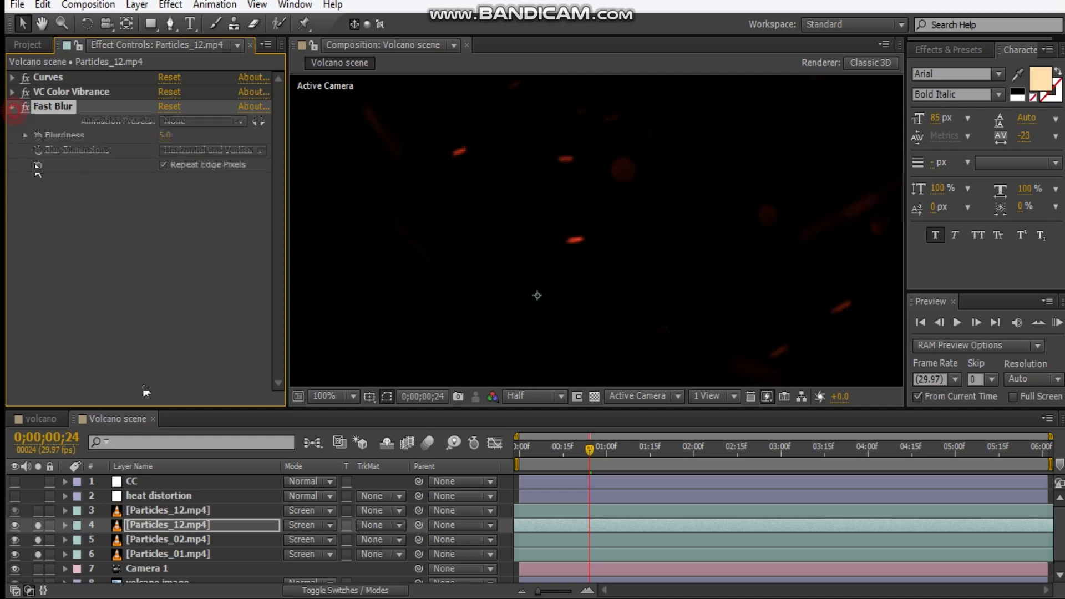
Step: Paste the Curves and VC Color Vibrance effects onto the Particles_12.mp4 layer 3, solo it and raise its RGB curve slightly
left_click(167, 511)
left_click(105, 198)
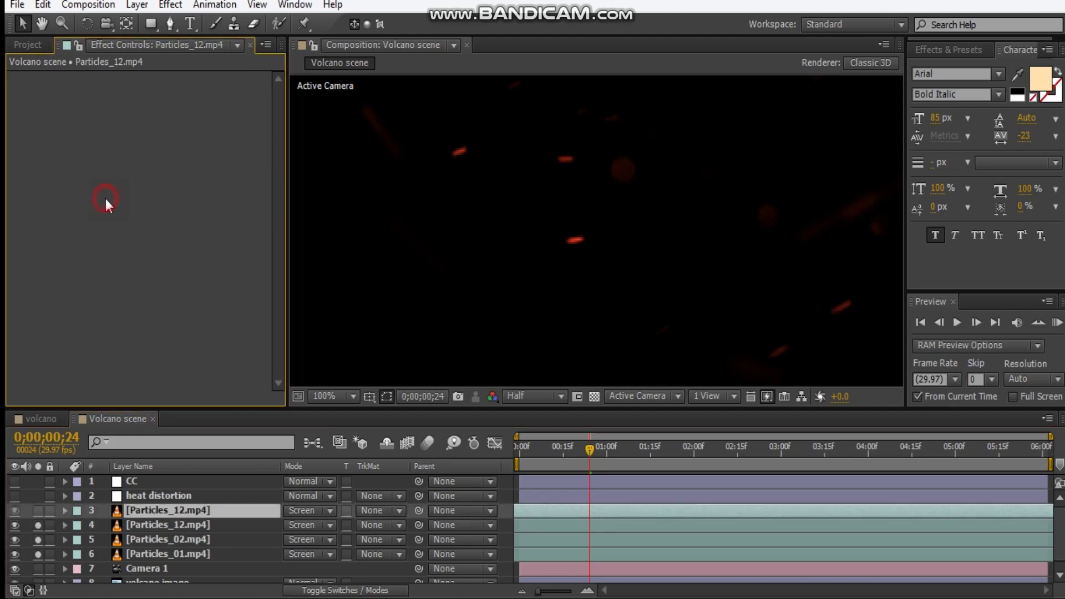
key("ctrl+v")
scroll(528, 208, "down", 4)
left_click(38, 510)
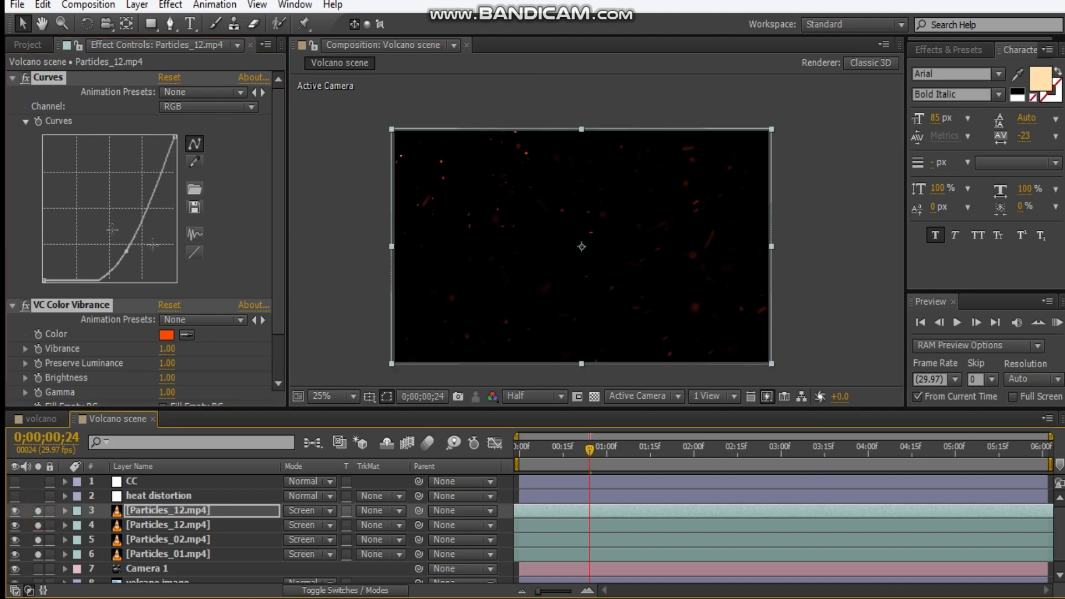
left_click_drag(128, 248, 125, 248)
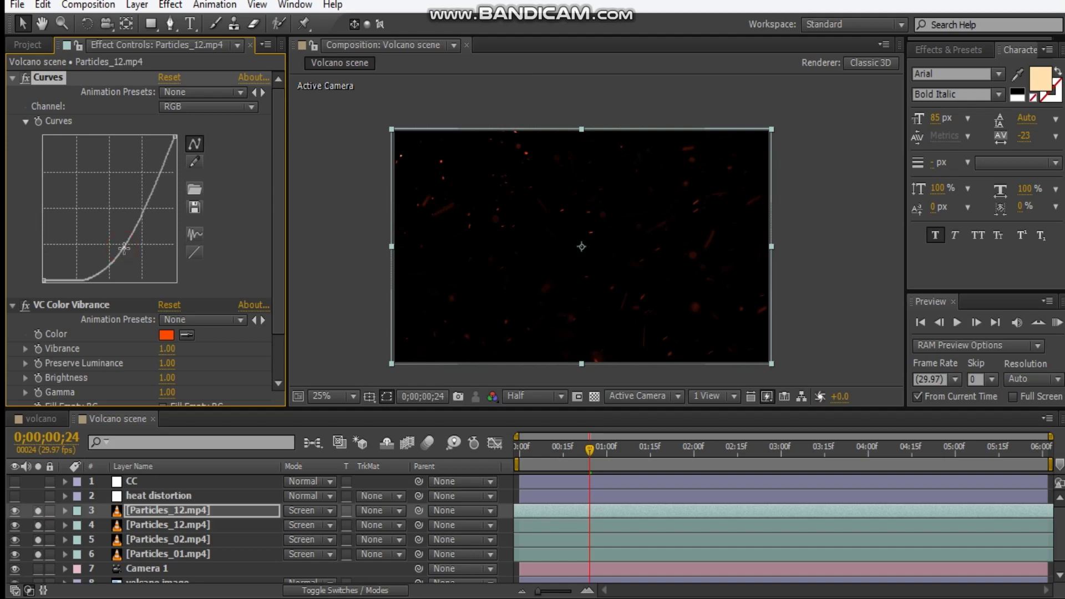
left_click(777, 509)
left_click(561, 515)
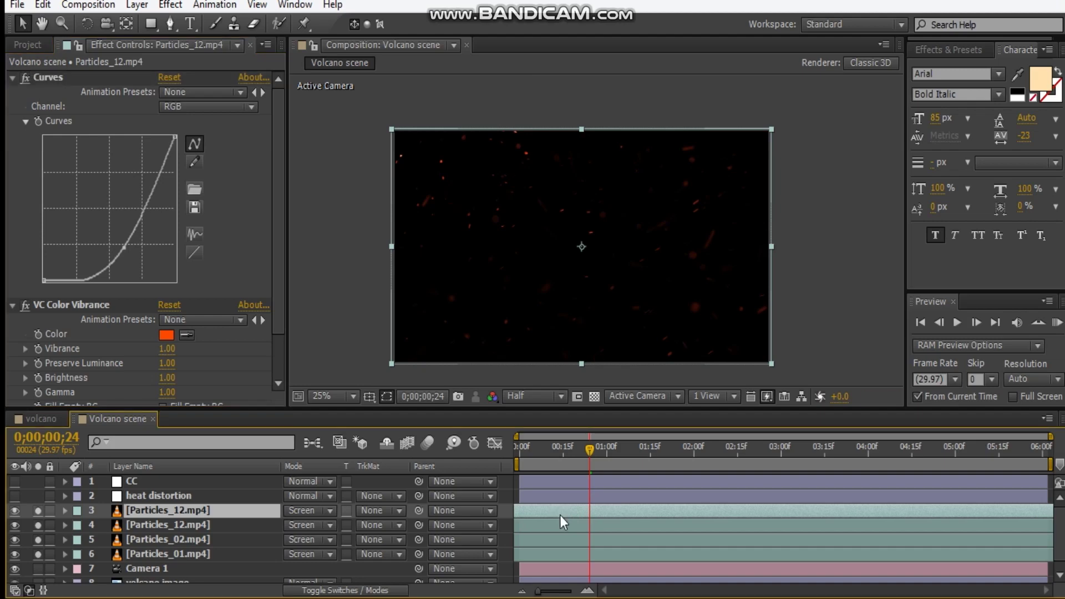
Step: Apply Fast Blur to the Particles_12.mp4 layer 3 with Blurriness 7
left_click(12, 79)
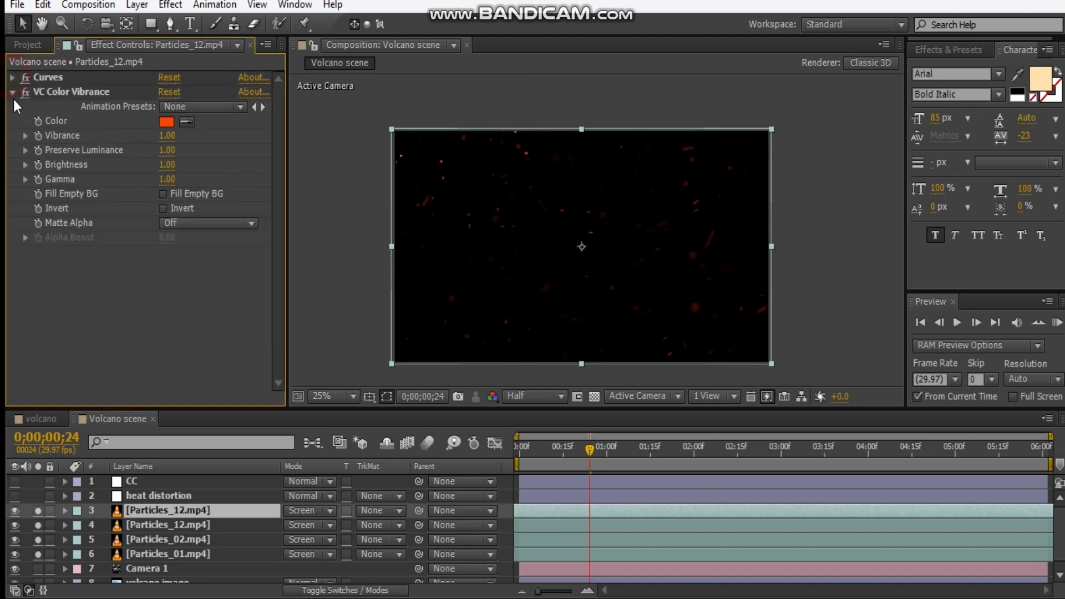
left_click(12, 93)
right_click(152, 207)
mouse_move(211, 173)
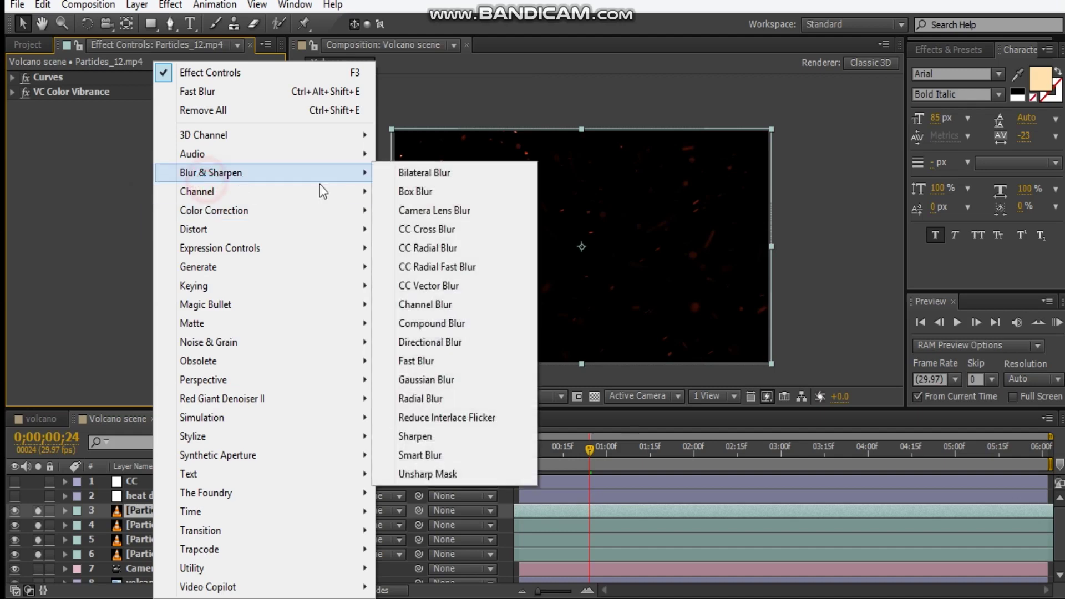
left_click(162, 91)
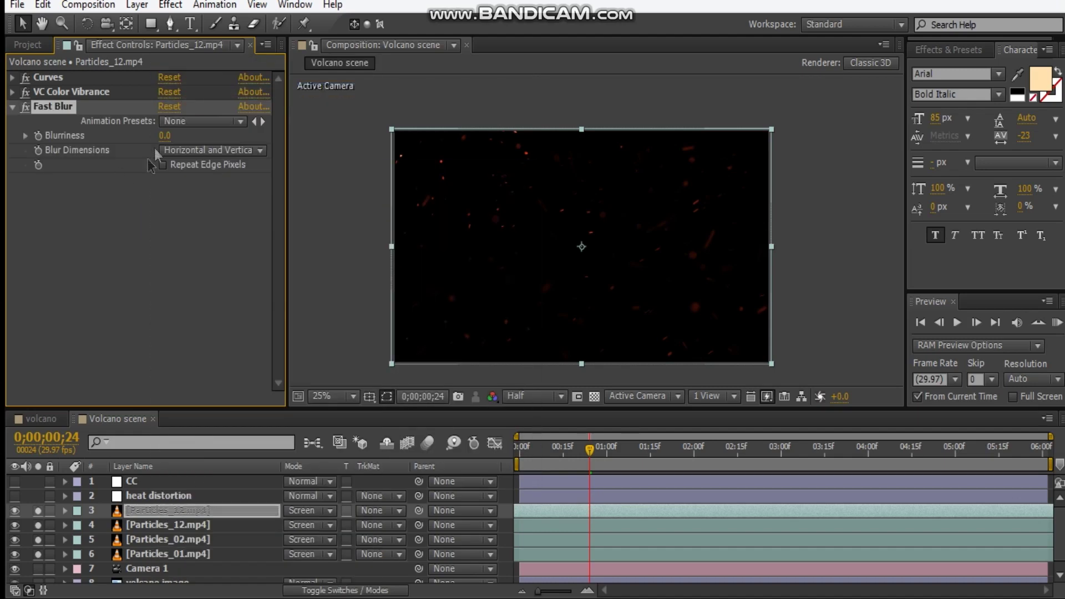
left_click_drag(163, 145, 167, 145)
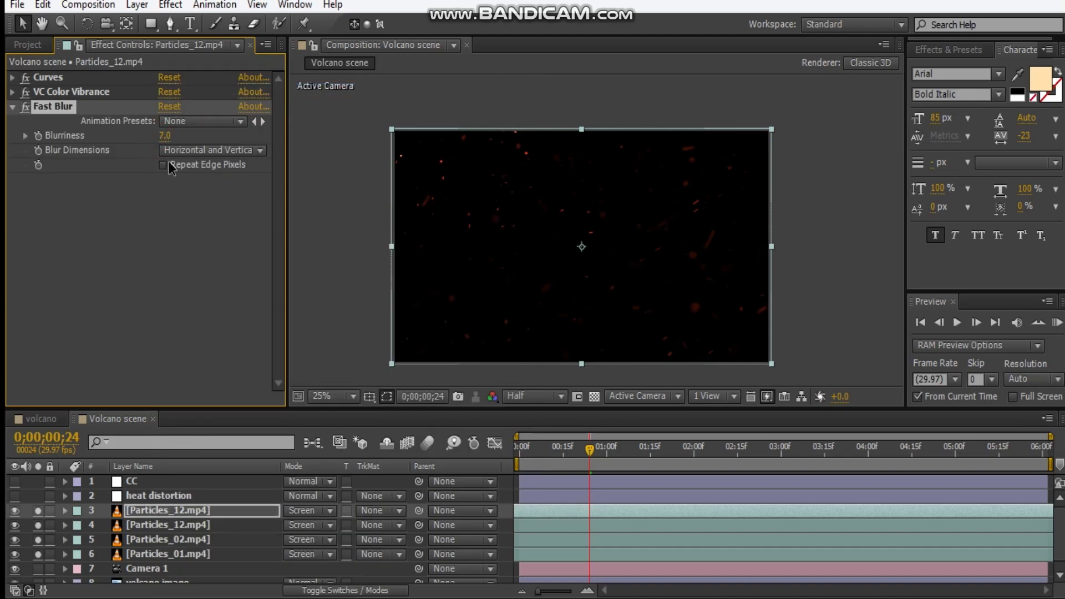
Step: Enable Repeat Edge Pixels for the Fast Blur on the Particles_12.mp4 layer 3 and turn off solo on all four particle layers
left_click(163, 164)
left_click(842, 281)
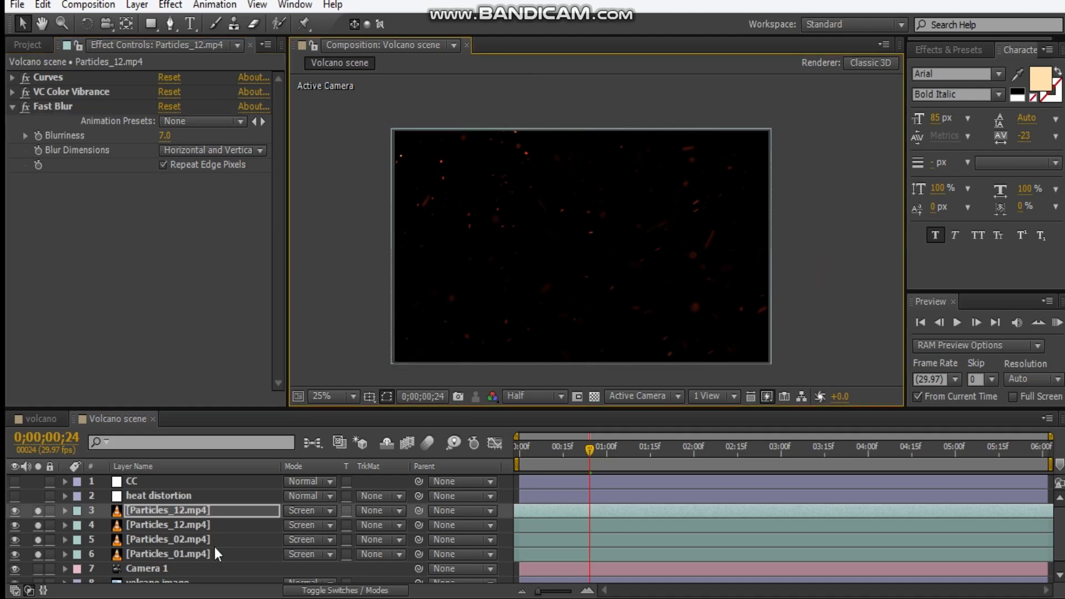
left_click_drag(38, 510, 37, 555)
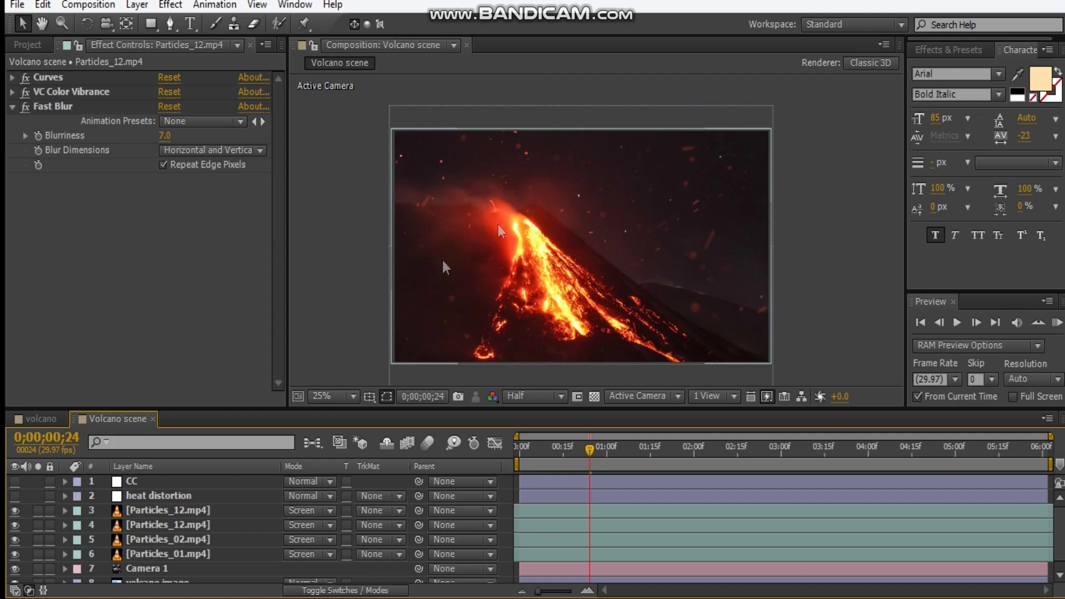
scroll(545, 221, "up", 1)
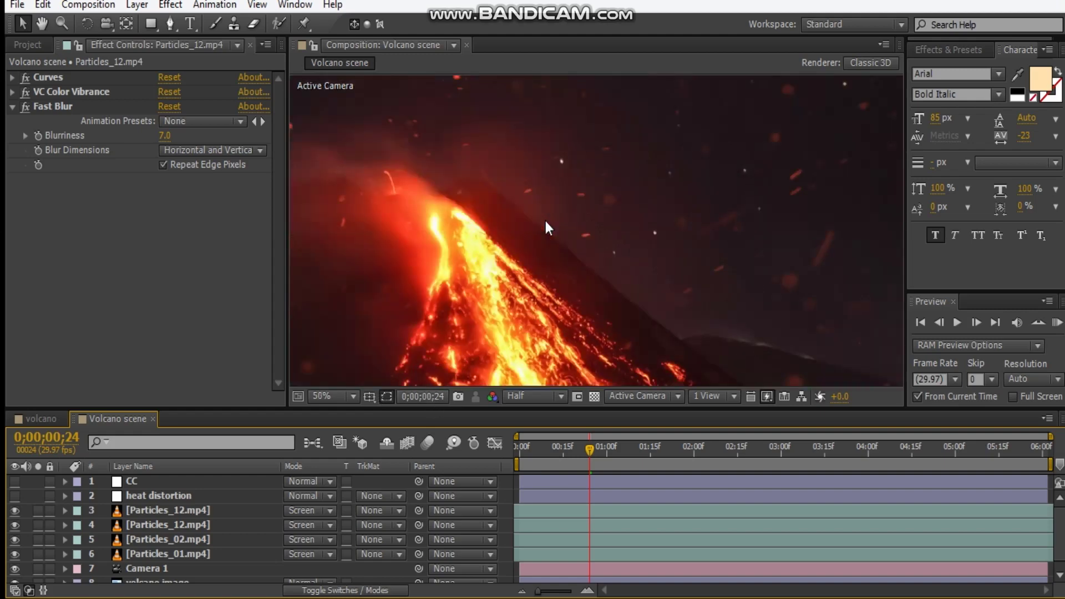
scroll(544, 221, "down", 1)
Step: Set the blending mode of the four particle layers to Add
left_click(214, 513)
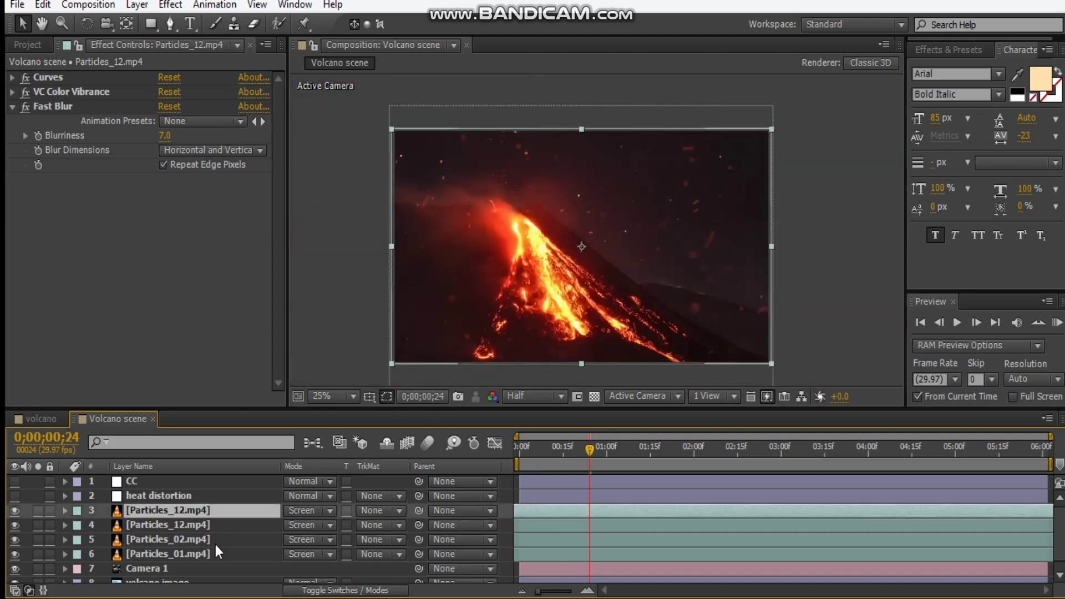
left_click(212, 545, "shift")
left_click(214, 552, "shift")
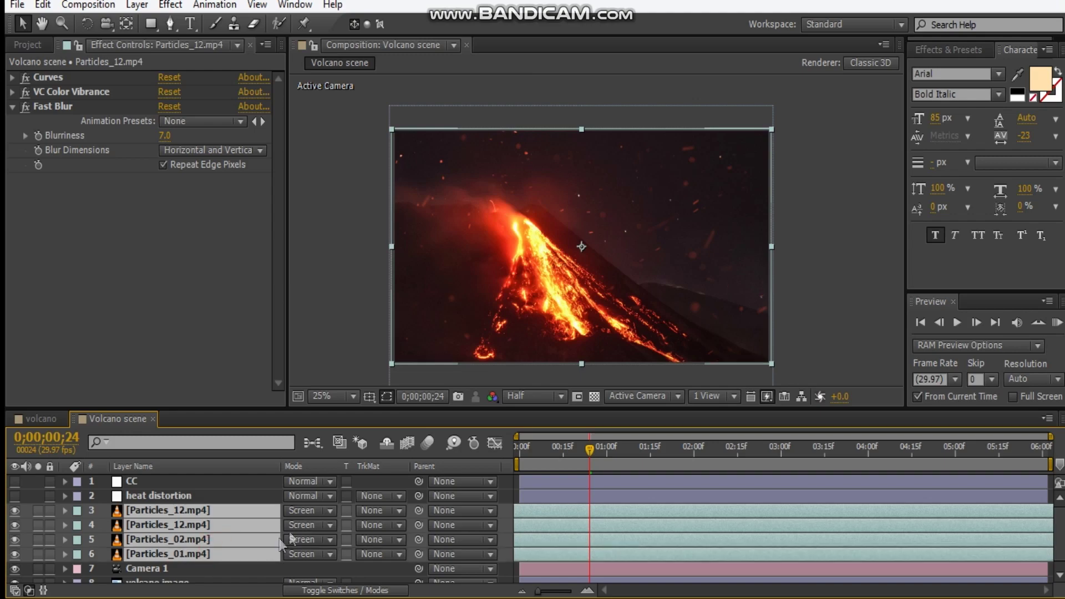
left_click(301, 525)
left_click(359, 161)
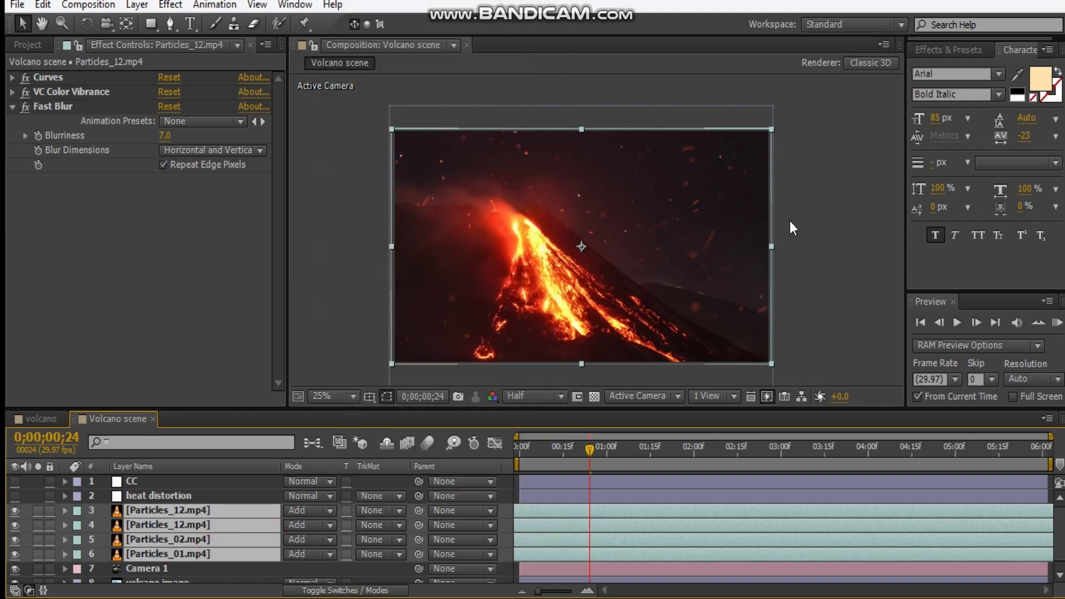
left_click(595, 186)
scroll(595, 186, "up", 1)
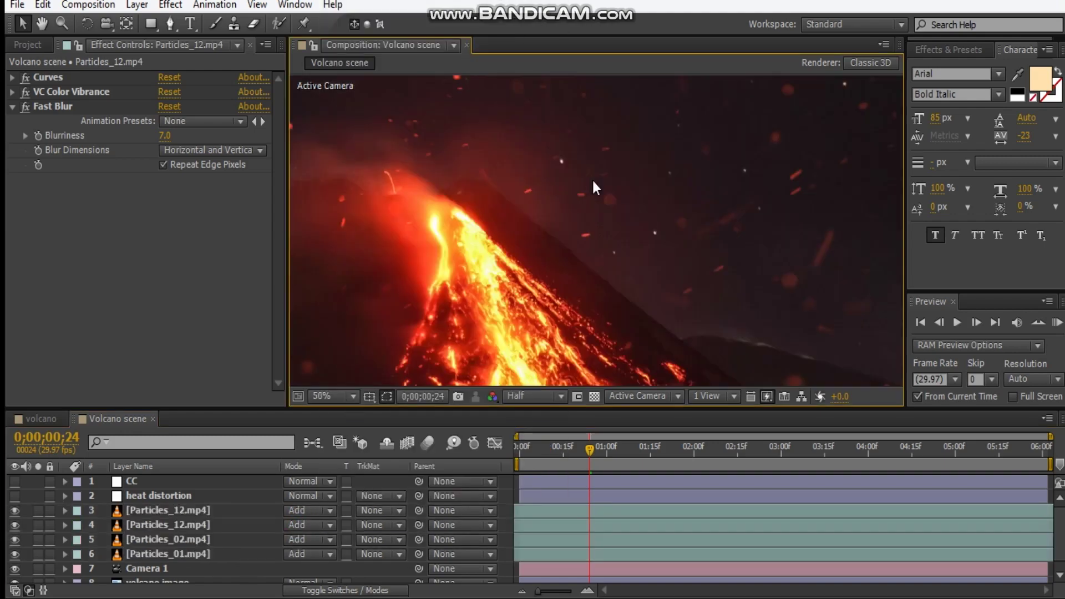
scroll(592, 178, "down", 1)
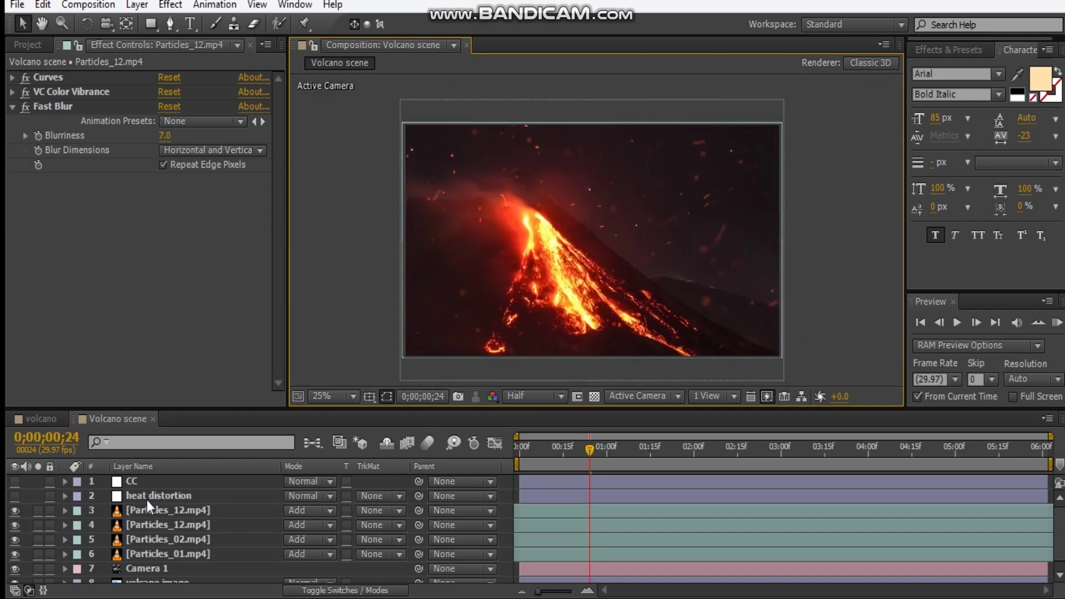
Step: Make the heat distortion layer visible and apply the Heat Distortion effect to it
left_click(166, 494)
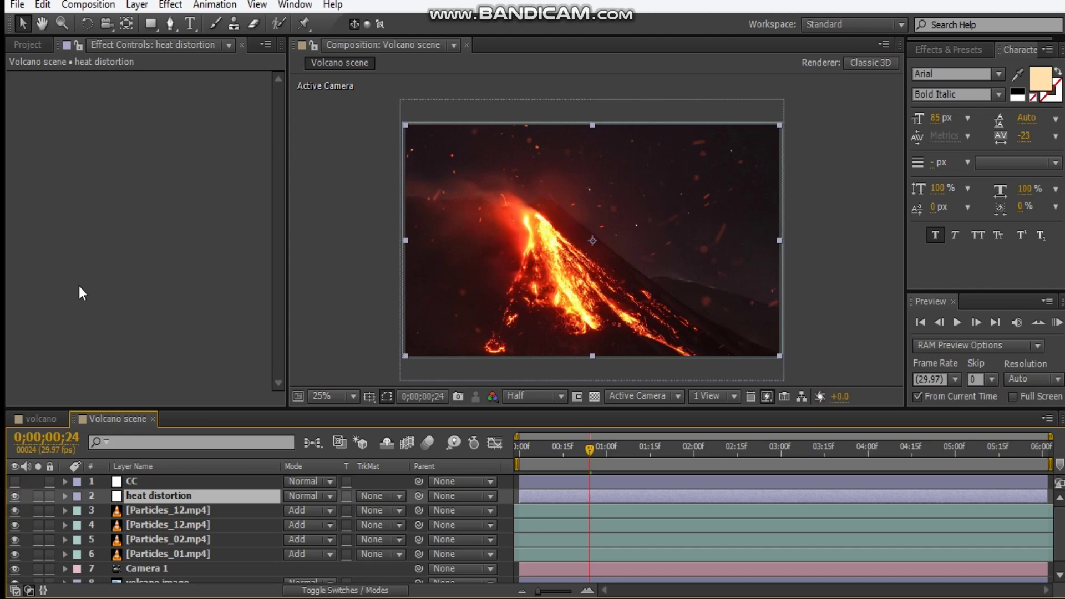
right_click(78, 257)
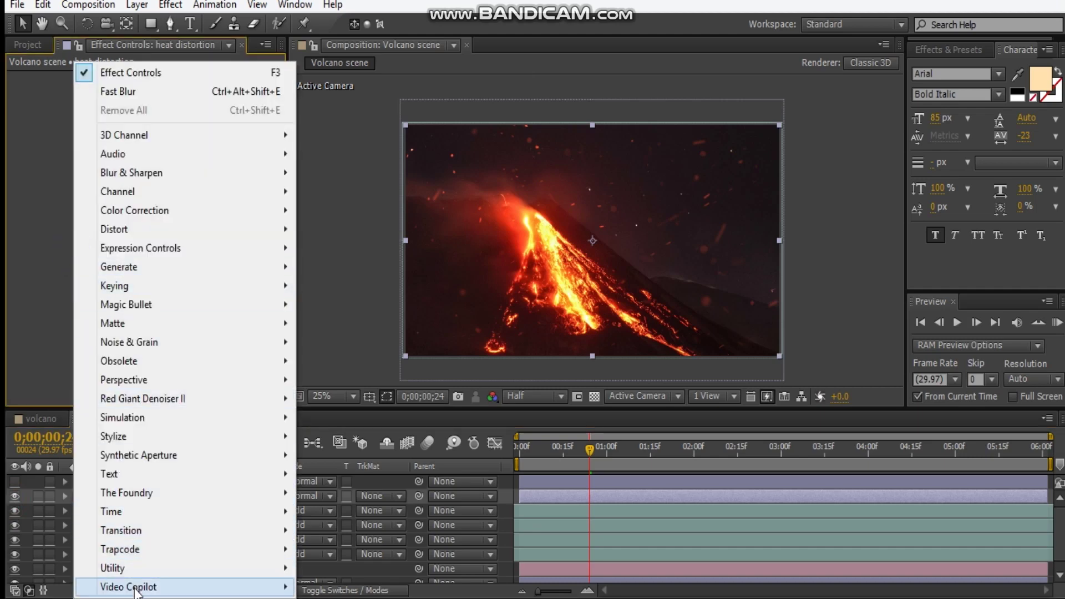
mouse_move(166, 587)
left_click(351, 494)
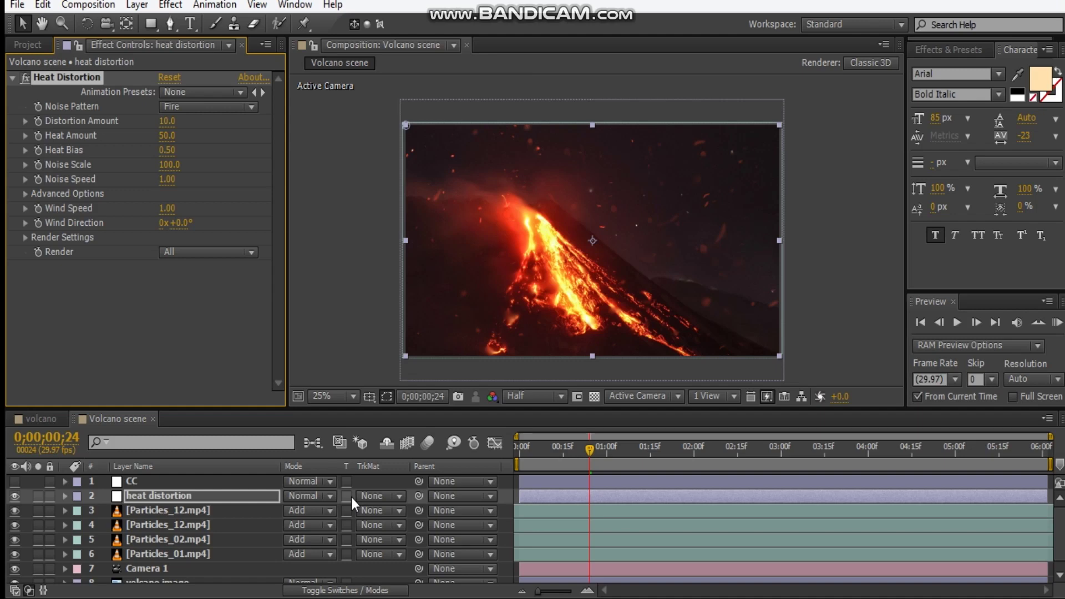
left_click(824, 289)
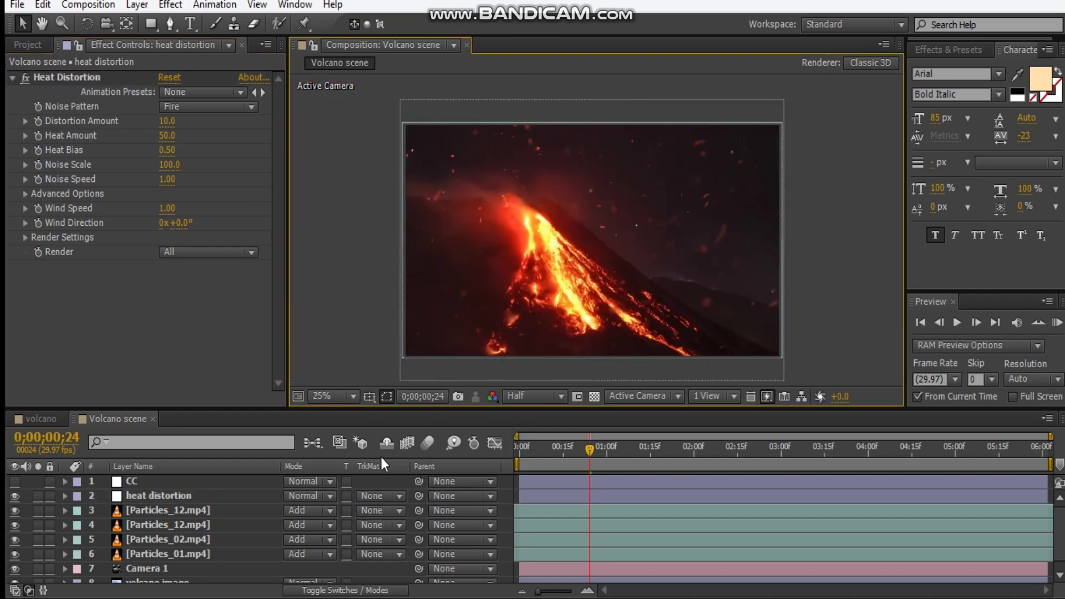
Step: Solo the heat distortion and volcano image layers to inspect the distortion on the lava
left_click(37, 495)
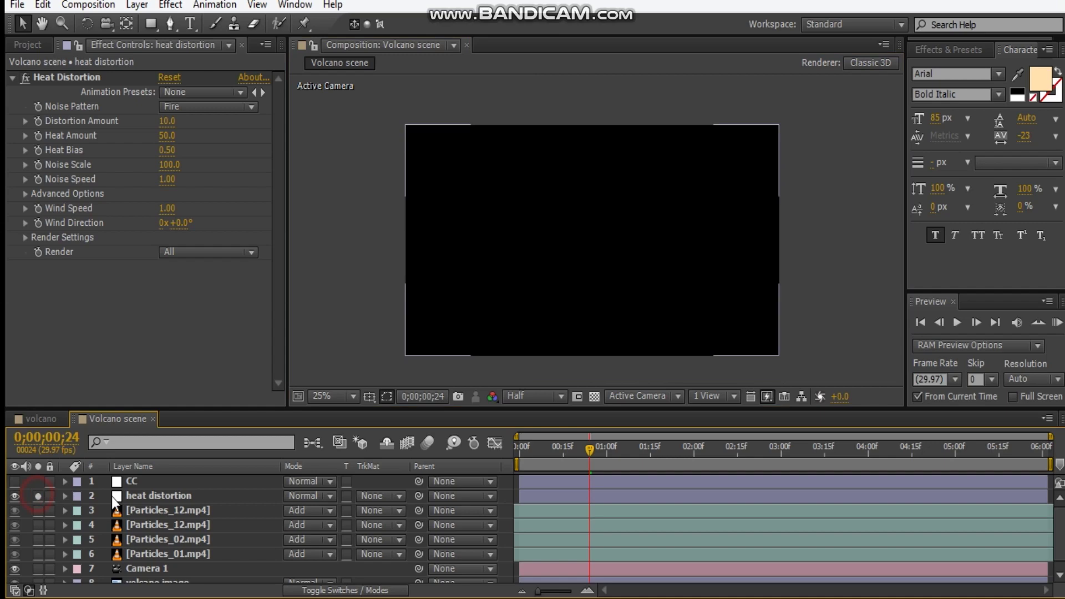
scroll(115, 509, "down", 1)
left_click(37, 574)
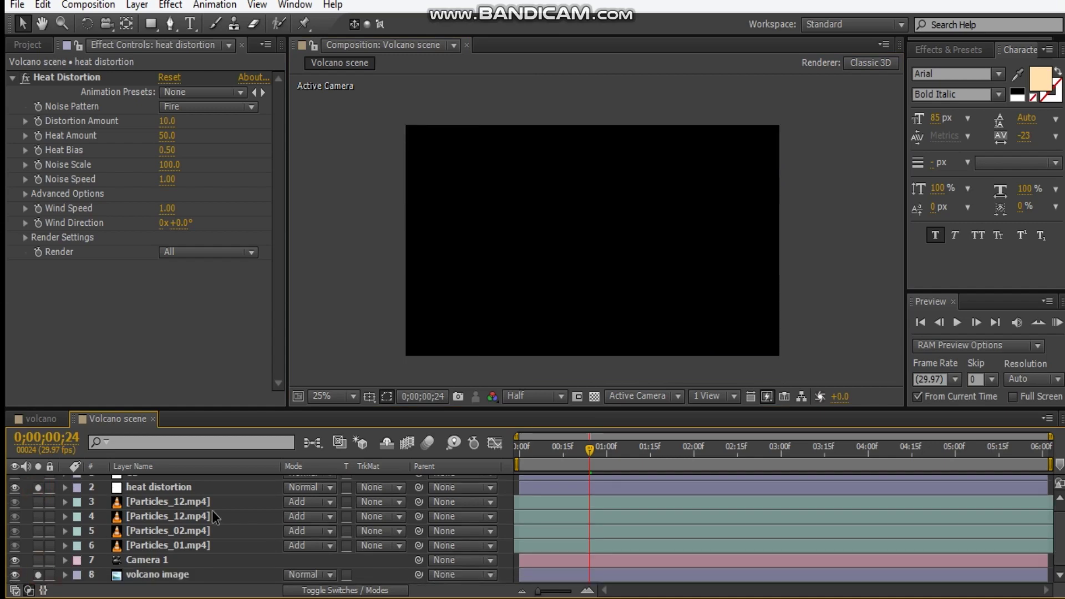
scroll(540, 299, "up", 2)
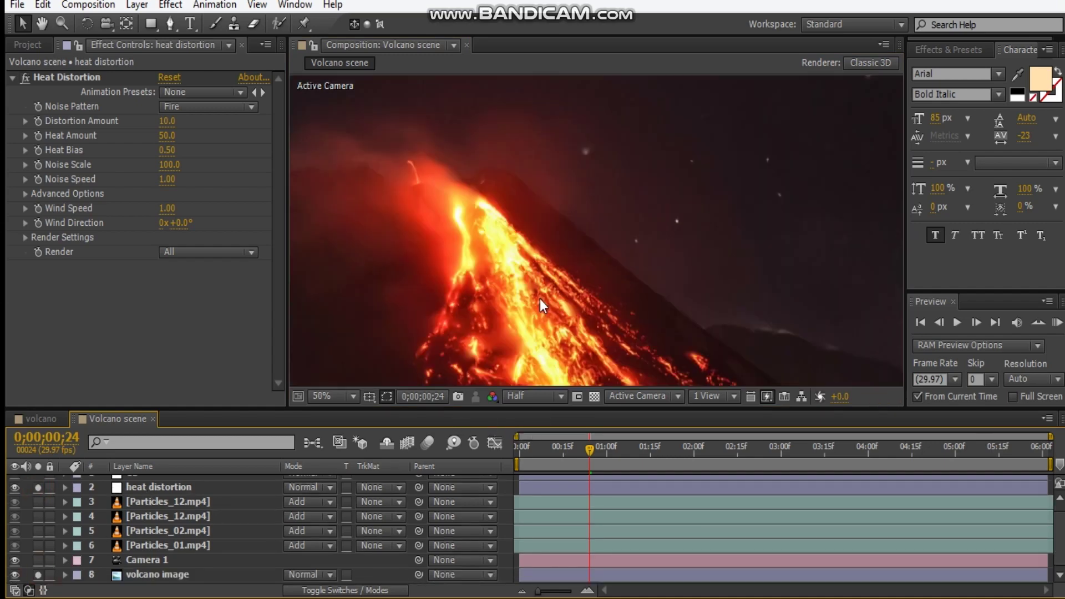
scroll(540, 298, "down", 2)
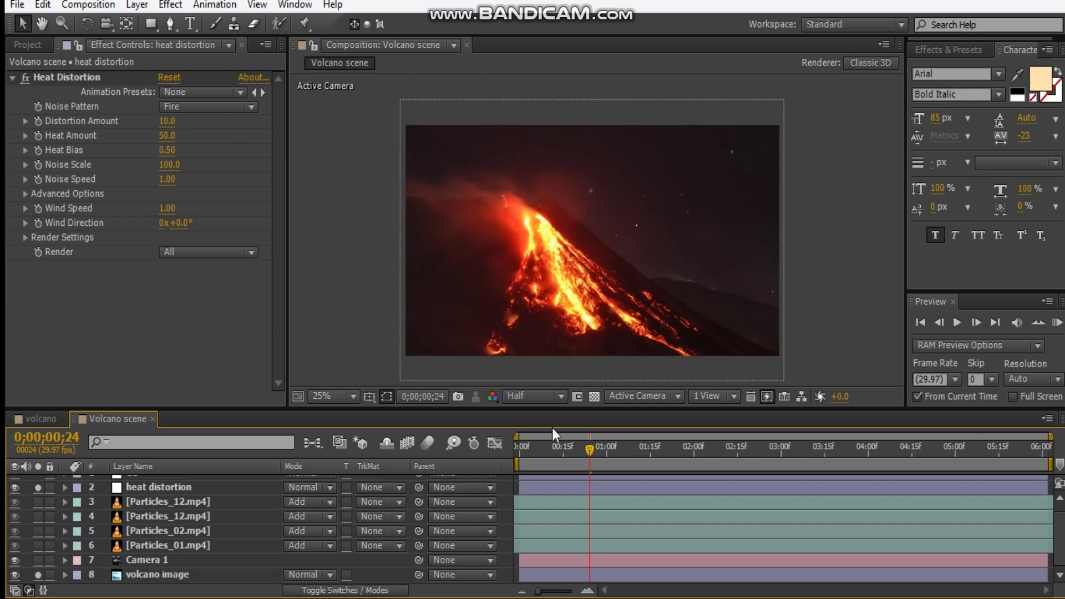
Step: Go to 0;00;01;16 and set the Heat Distortion's Distortion Amount to 15
left_click(653, 460)
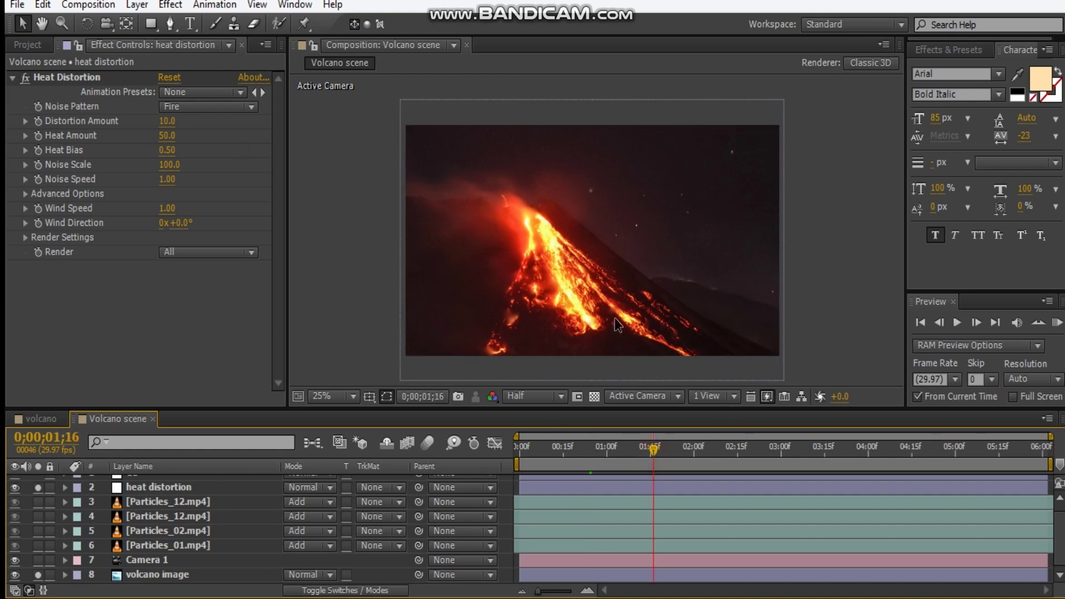
scroll(510, 245, "up", 2)
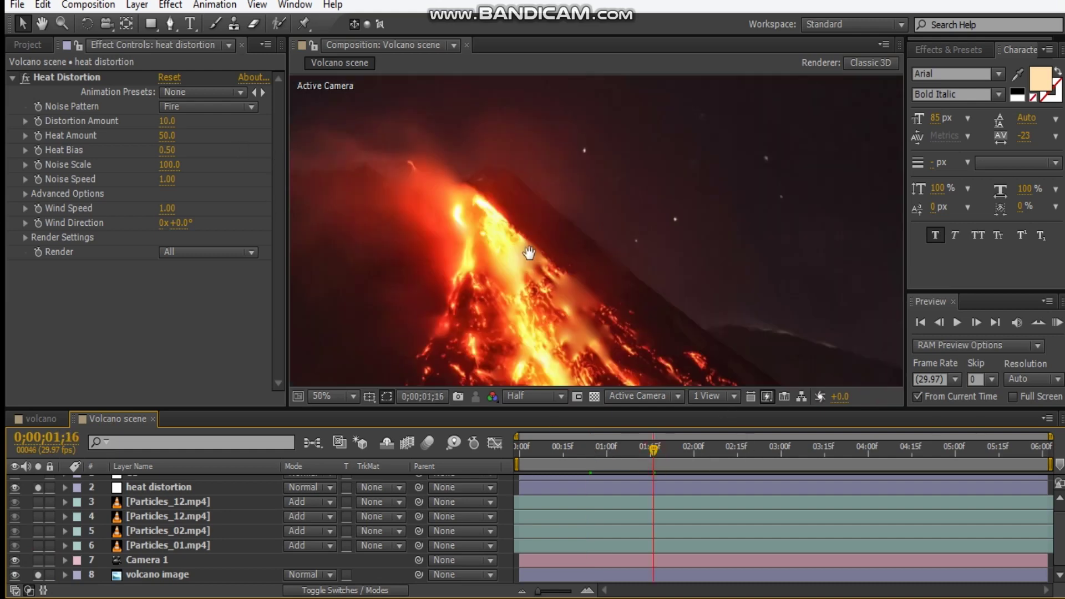
left_click(167, 121)
type("15")
key("Return")
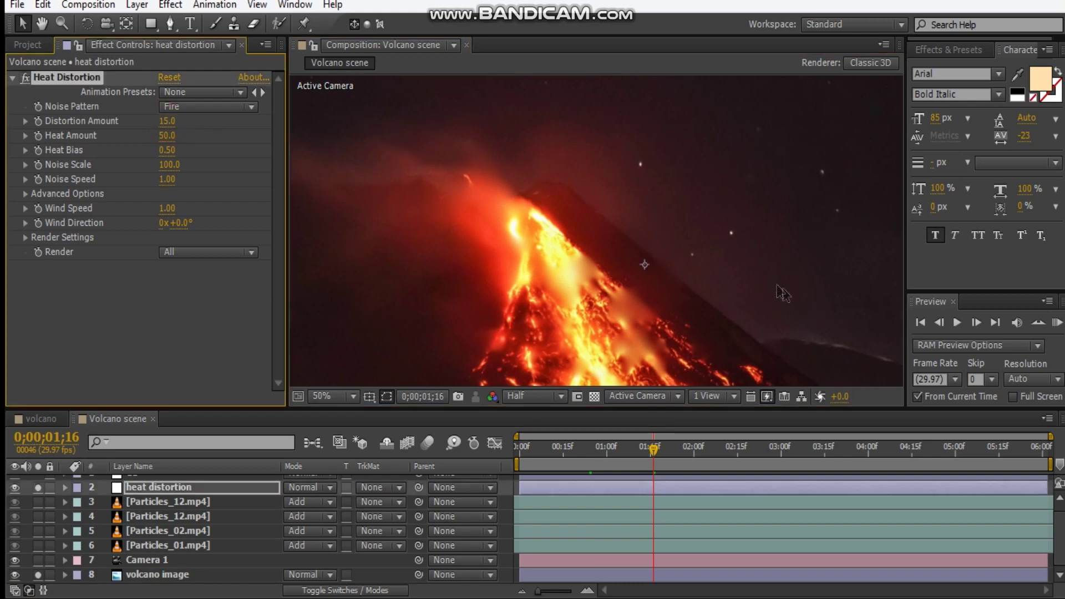
left_click_drag(717, 229, 674, 162)
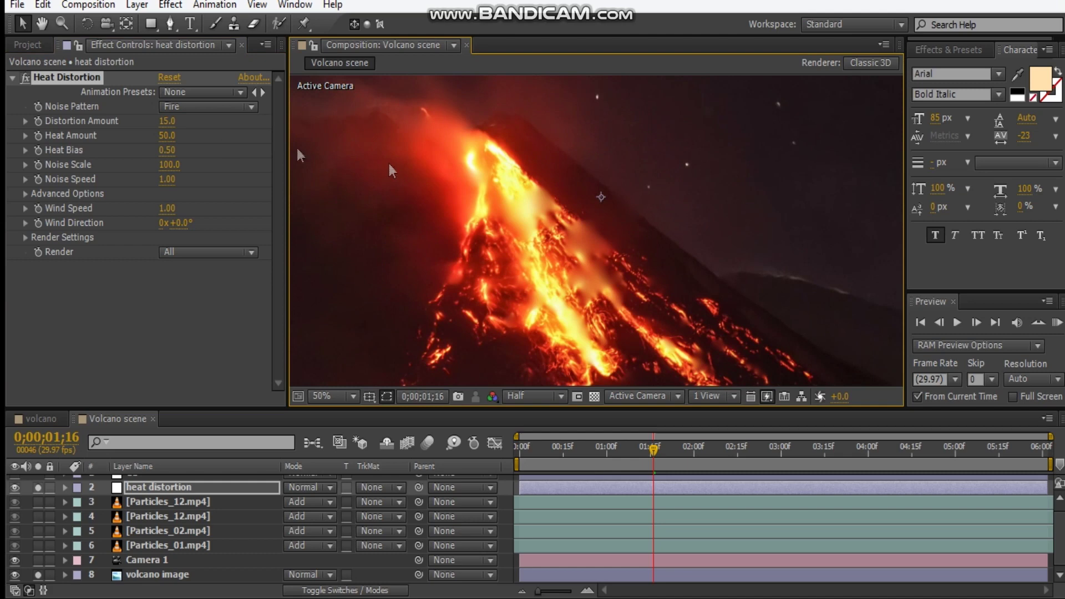
Step: Lower the Heat Distortion's Heat Amount to 23 and set the preview resolution to Third
mouse_move(164, 135)
left_mouse_down()
mouse_move(182, 134)
mouse_move(167, 138)
left_mouse_up()
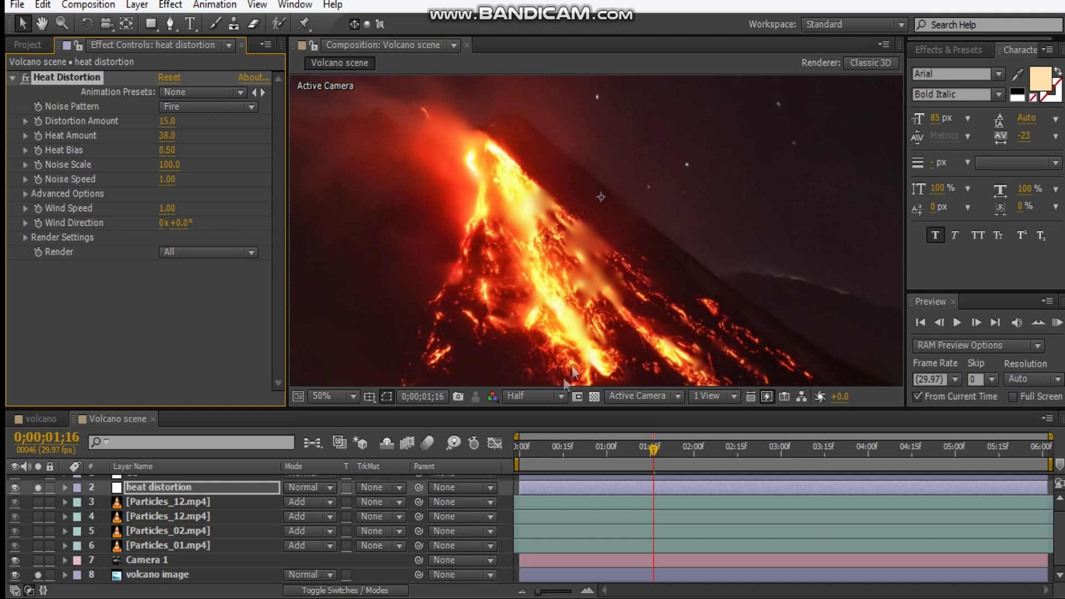
left_click(537, 392)
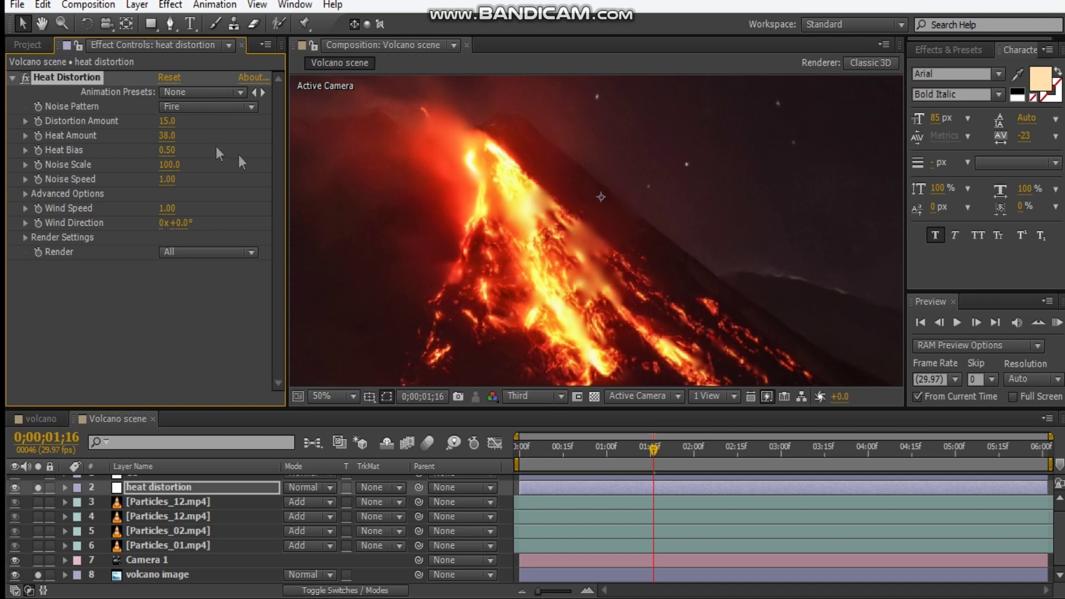
left_click_drag(169, 138, 153, 137)
left_click_drag(166, 137, 171, 143)
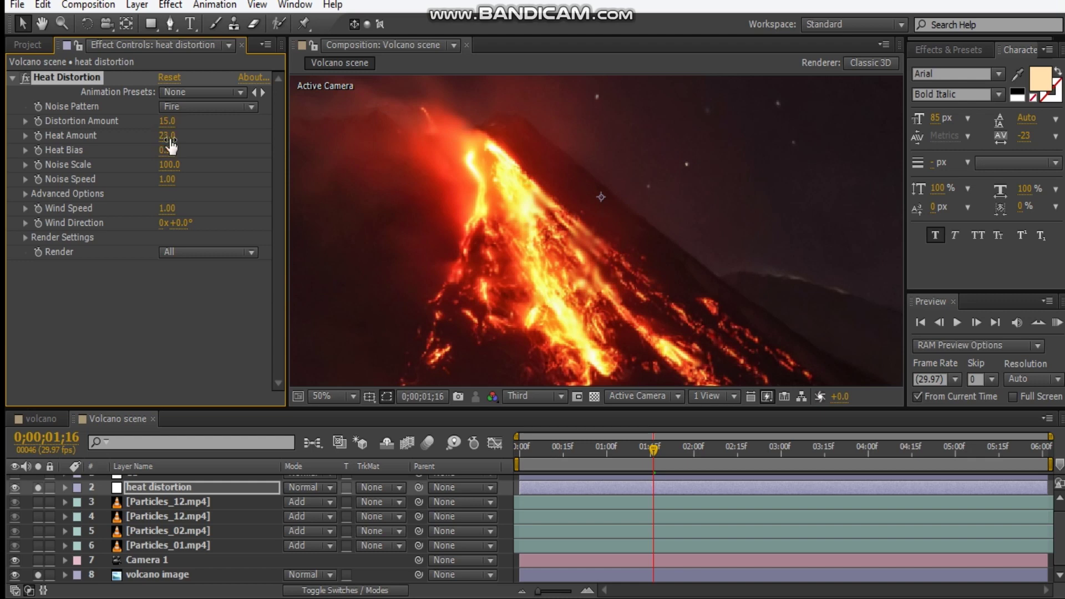
key("comma")
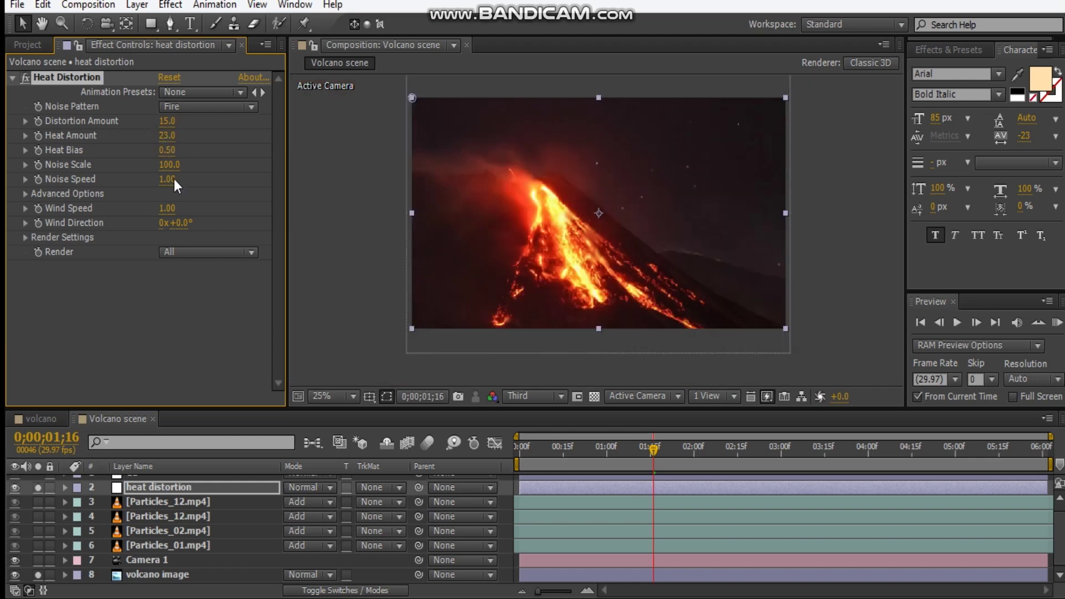
Step: Adjust the Heat Distortion's Heat Bias to 0.54 while checking the lava up close
left_click_drag(167, 150, 195, 150)
key("period")
key("period")
left_click_drag(166, 150, 152, 150)
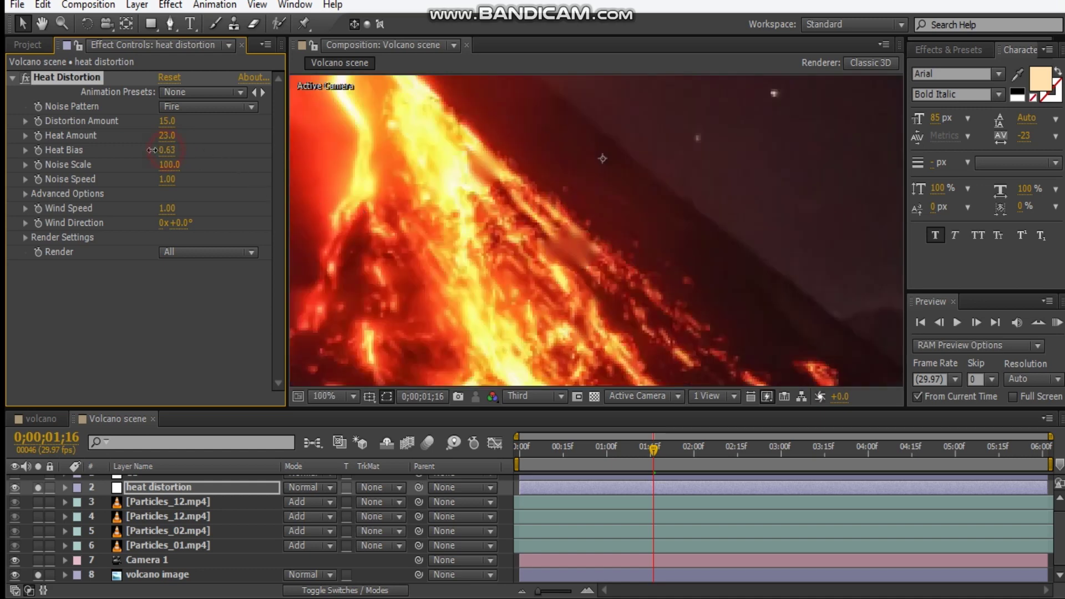
key("comma")
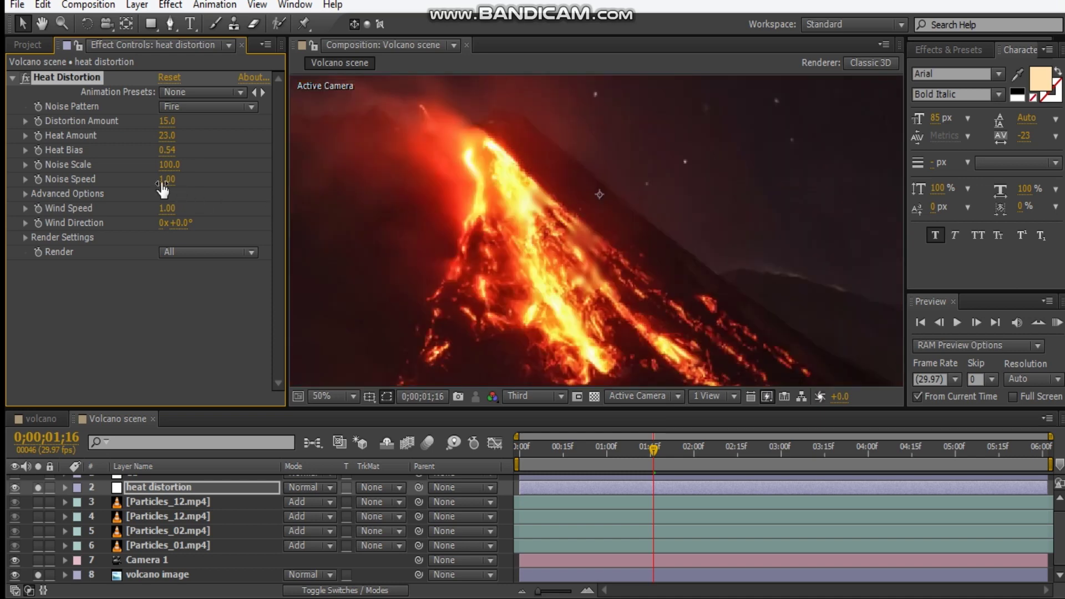
Step: Set the Heat Distortion's Noise Speed to 1.30
left_click(167, 179)
type("1.0")
key("Return")
Step: Set the preview resolution to Quarter and play a RAM preview of the heat distortion from the first frame
left_click(528, 396)
left_click(527, 409)
left_click(520, 448)
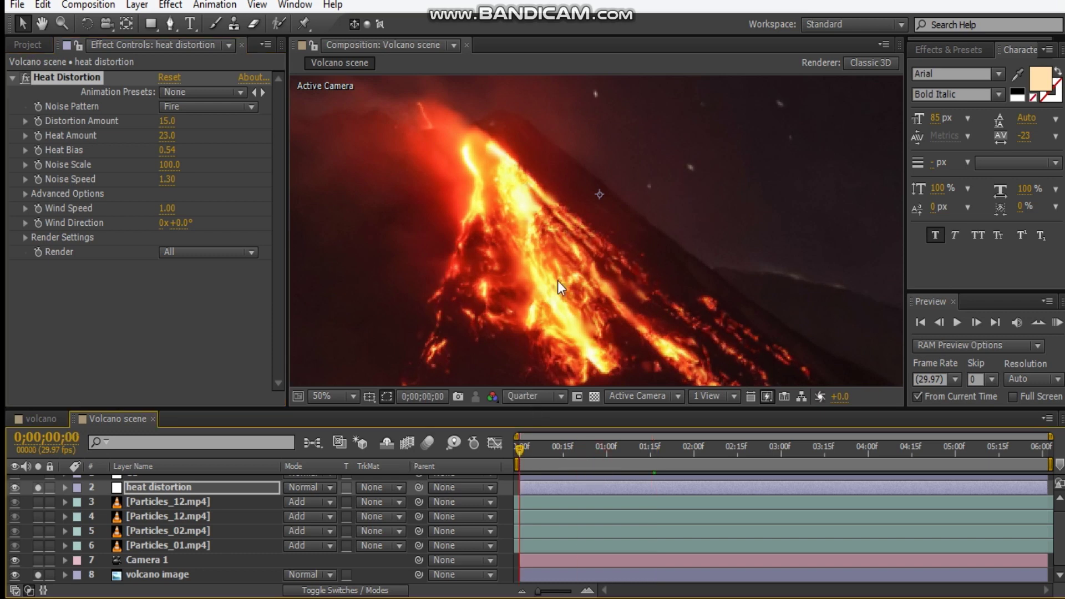
key("comma")
key("KP_0")
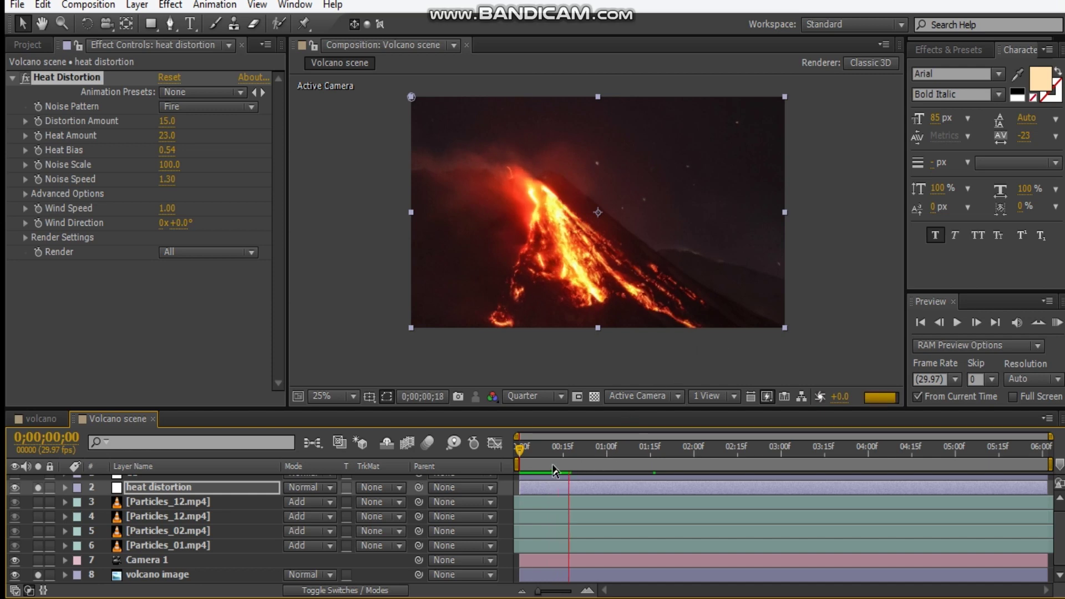
left_click(558, 455)
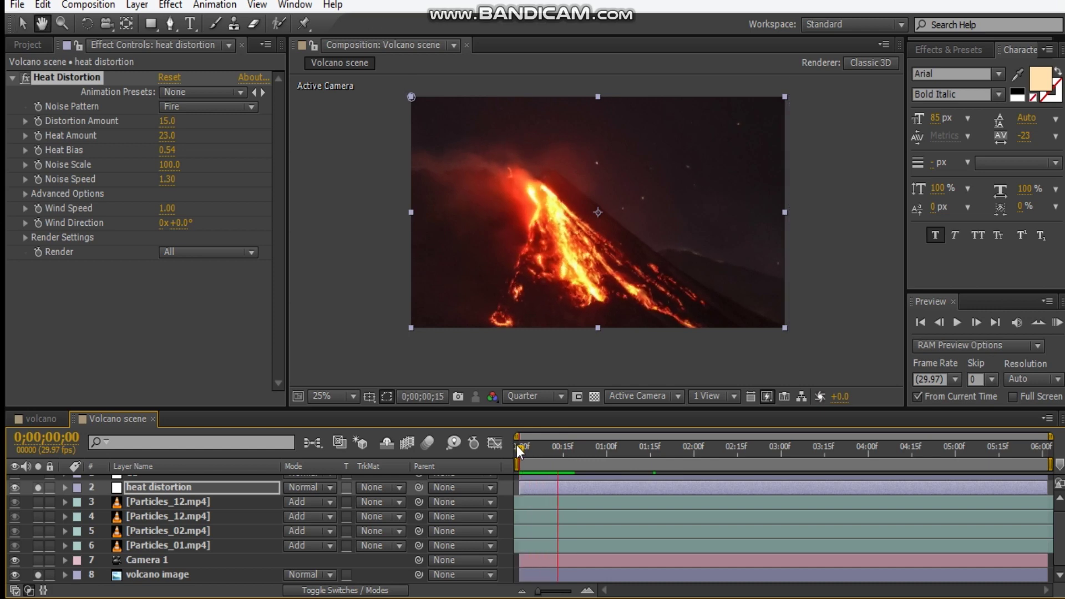
left_click(568, 451)
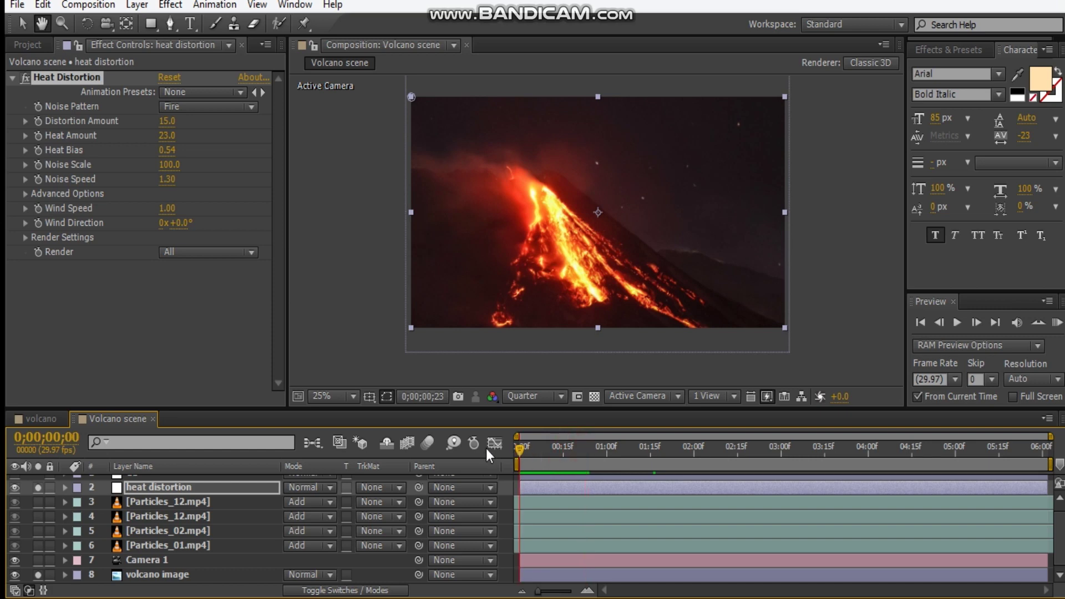
Step: Go to 0;00;00;14, set the Heat Distortion's Distortion Amount to 17 and keep the Fire noise pattern
left_click(559, 451)
key("period")
key("period")
left_click(166, 121)
type("17")
key("Return")
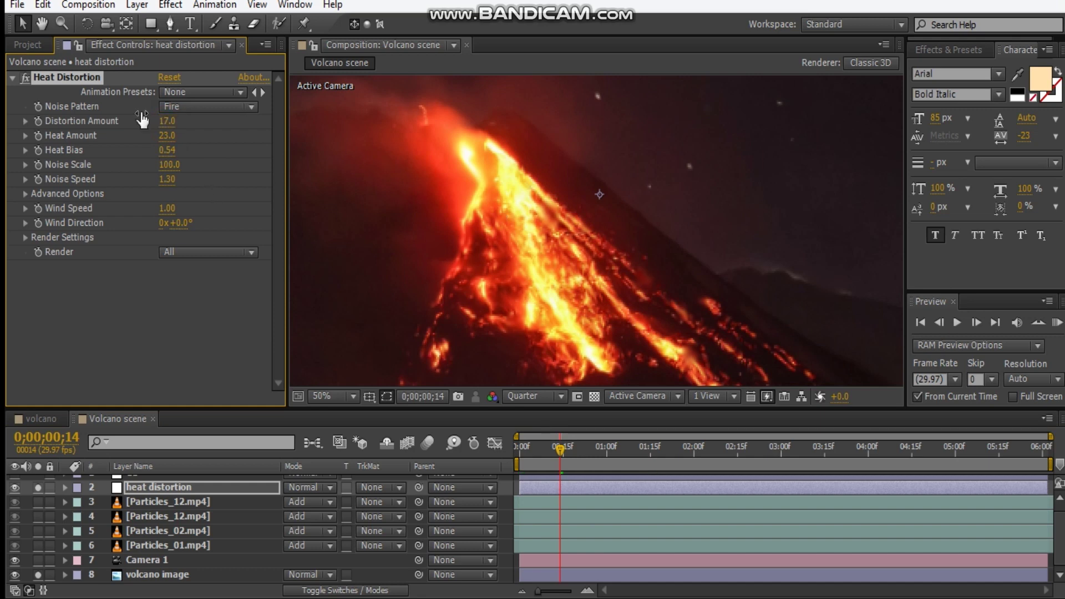
left_click(199, 106)
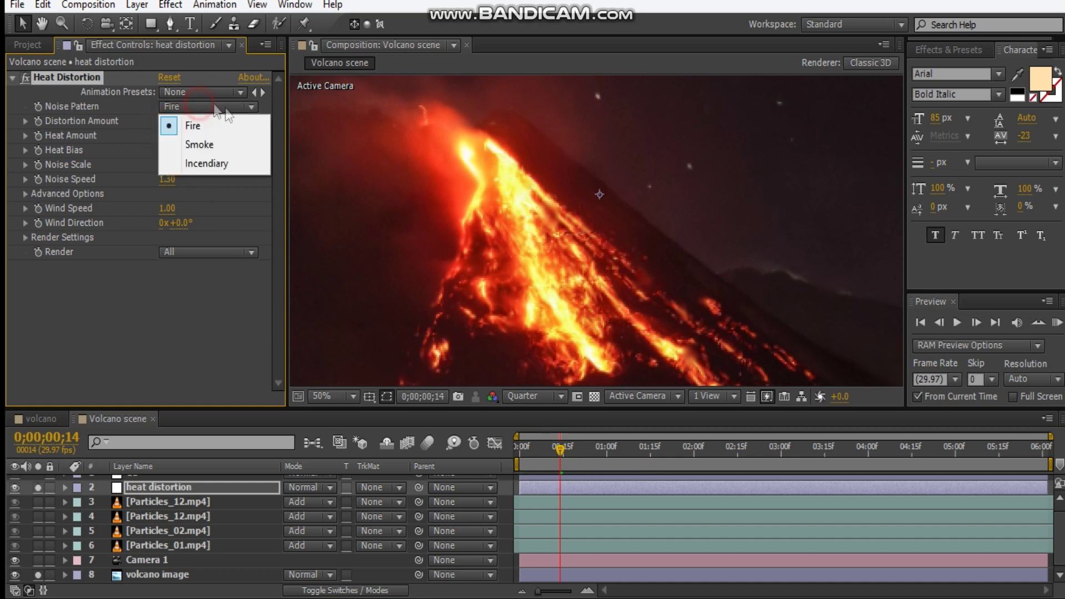
left_click(101, 288)
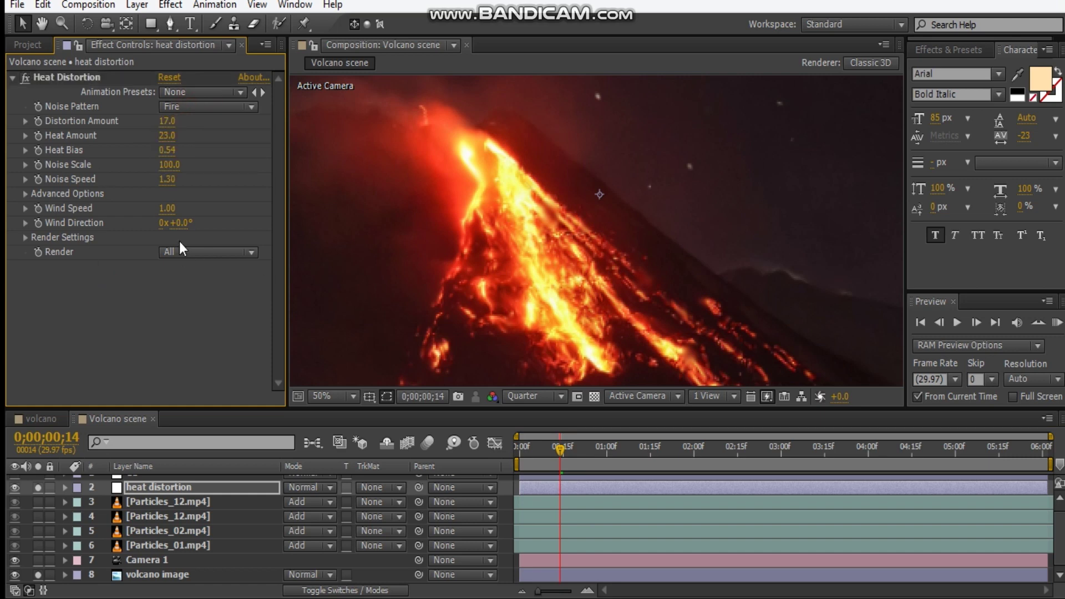
Step: Turn off solo on the heat distortion and volcano image layers so all layers of the volcano scene render together
scroll(568, 256, "down", 2)
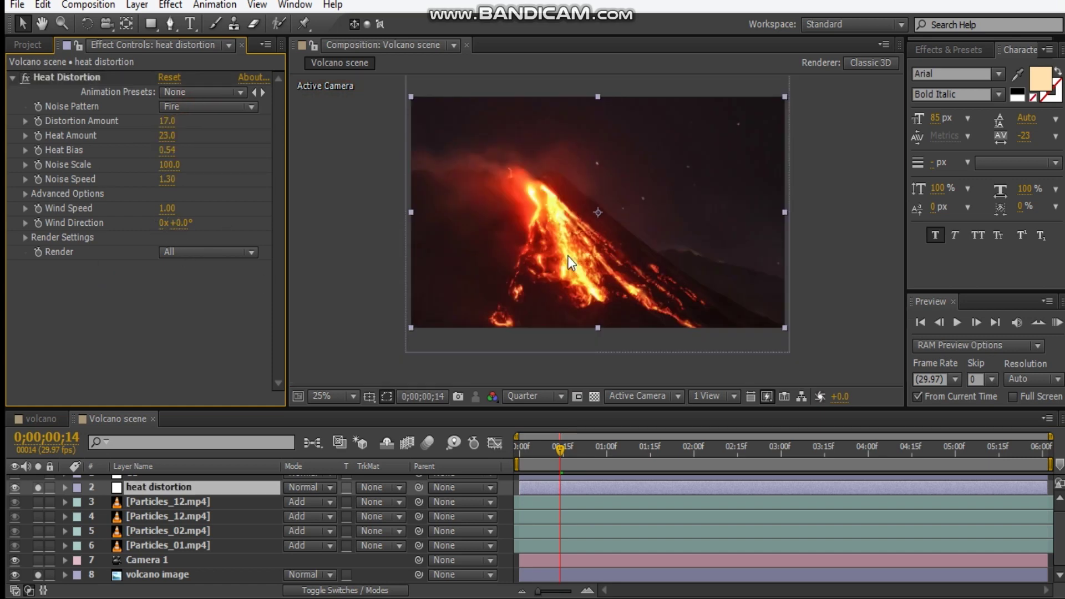
scroll(44, 509, "up", 1)
left_click(34, 497)
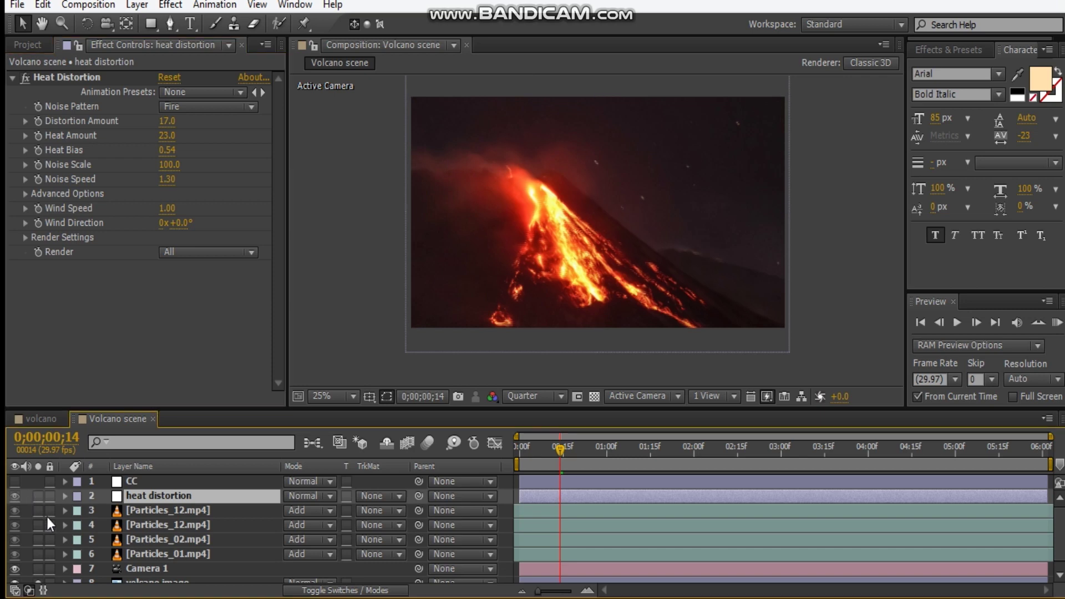
scroll(48, 517, "down", 1)
left_click(37, 575)
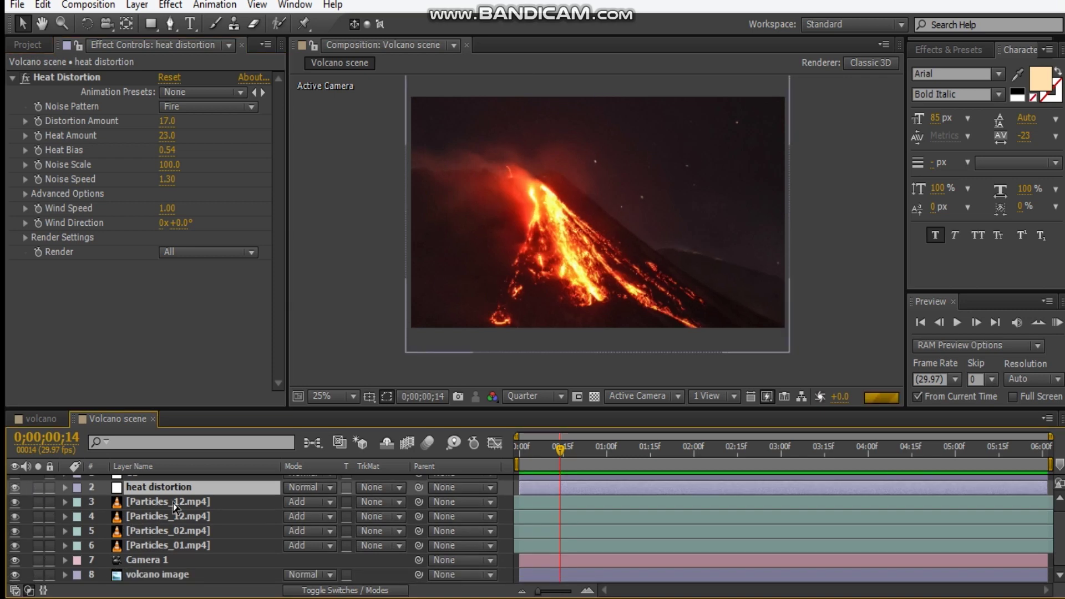
scroll(144, 497, "up", 1)
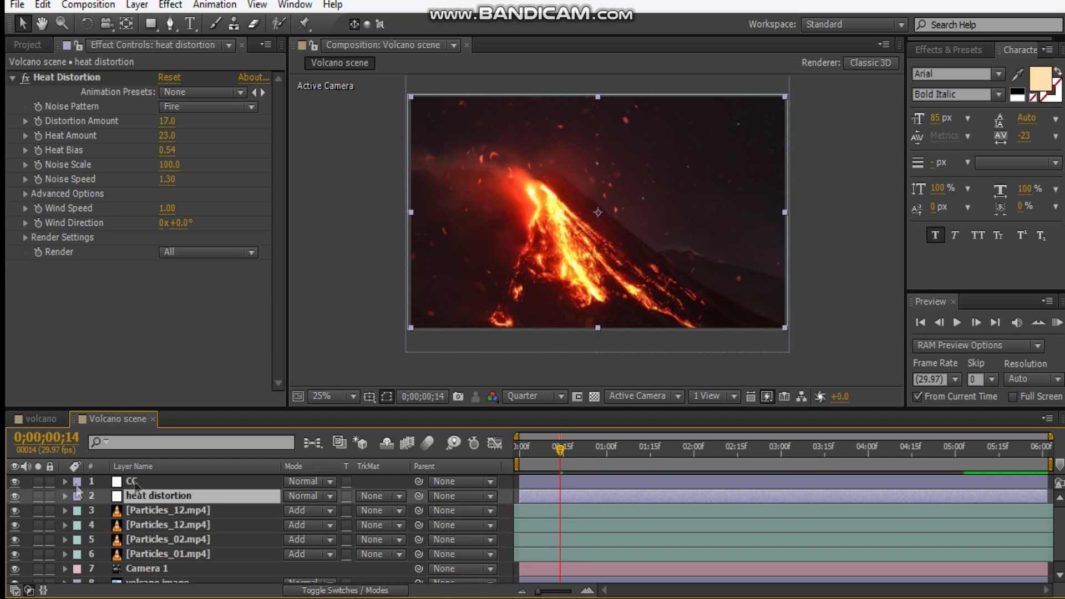
Step: Apply the Curves colour correction effect to the CC layer
left_click(178, 484)
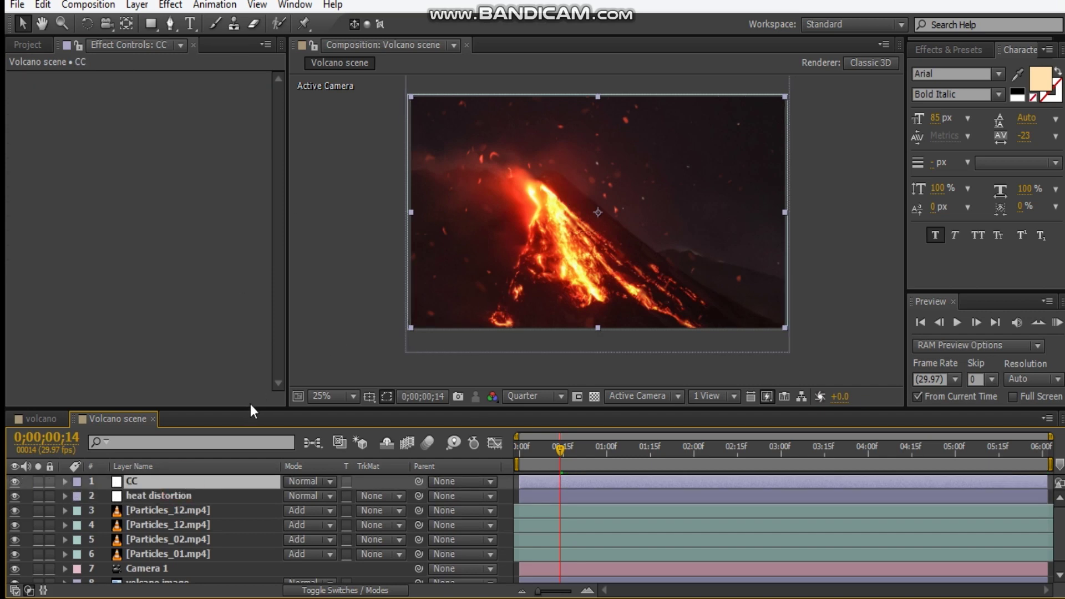
right_click(113, 235)
mouse_move(171, 210)
left_click(453, 356)
Step: Add the Stylize Glow effect to the CC layer and collapse its settings
right_click(126, 326)
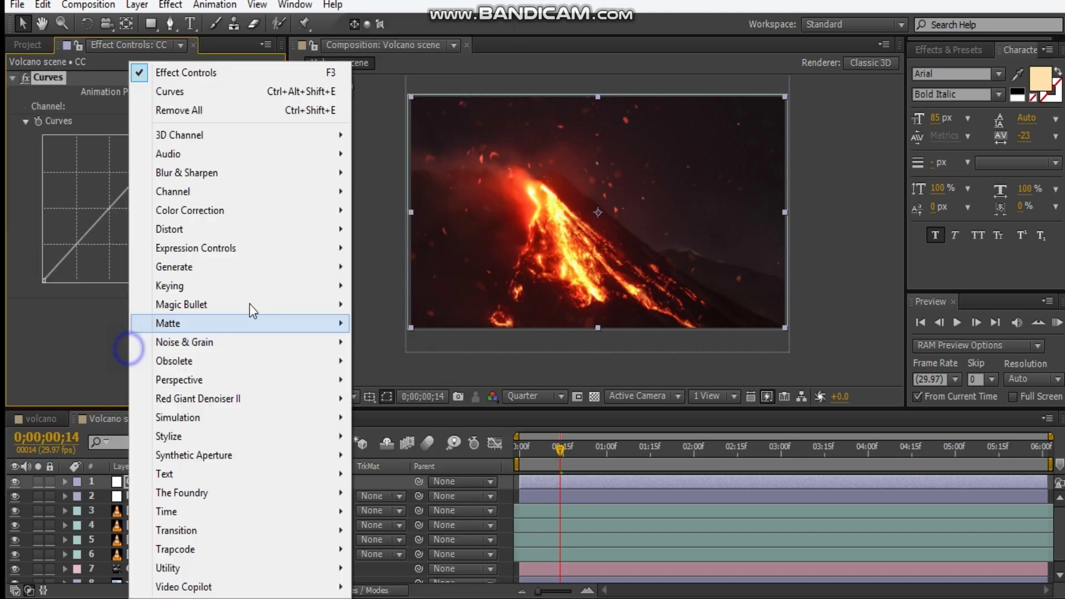
mouse_move(205, 212)
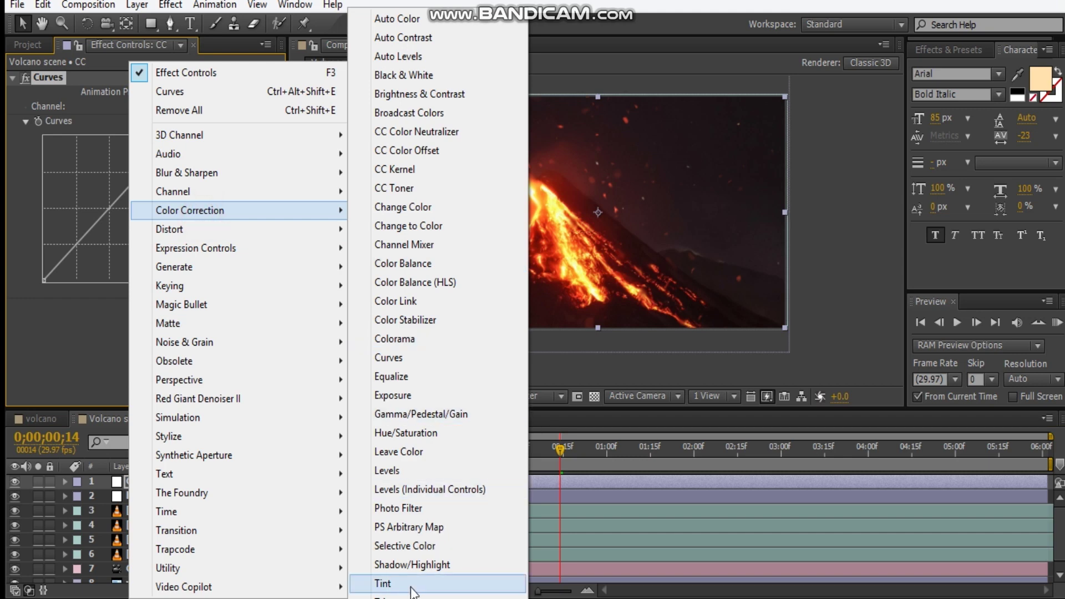
left_click(179, 437)
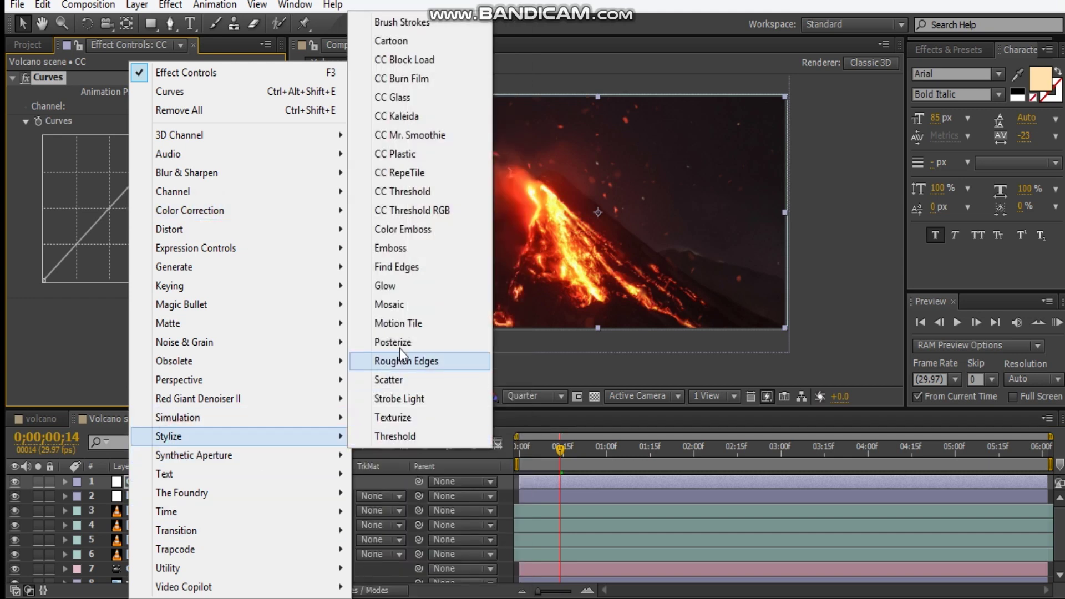
left_click(388, 286)
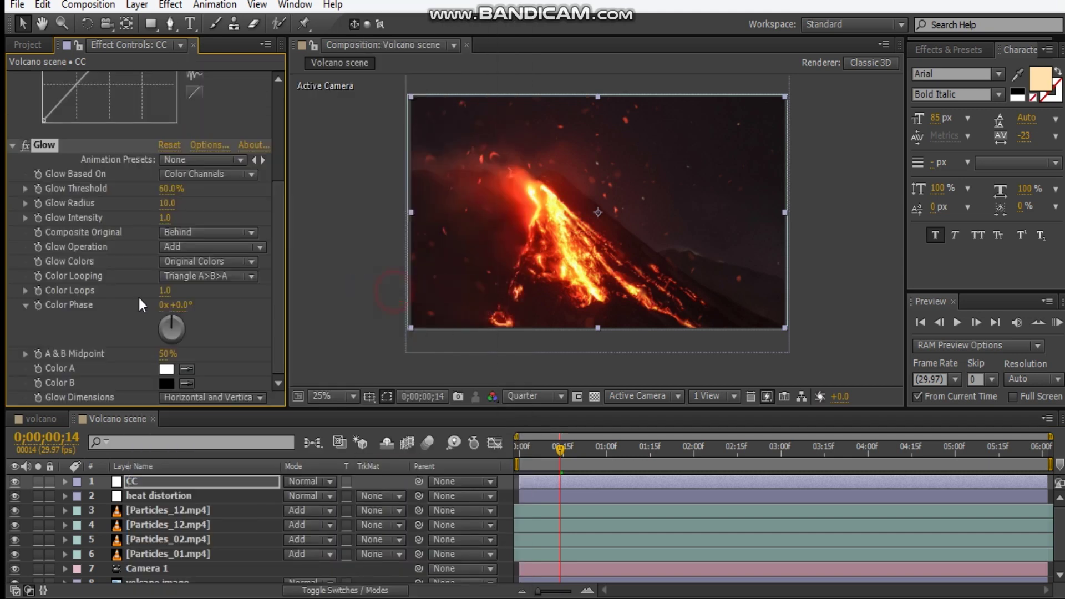
left_click(12, 147)
Step: Add a Hue/Saturation effect to the CC layer and order it above Glow
right_click(90, 350)
left_click(166, 211)
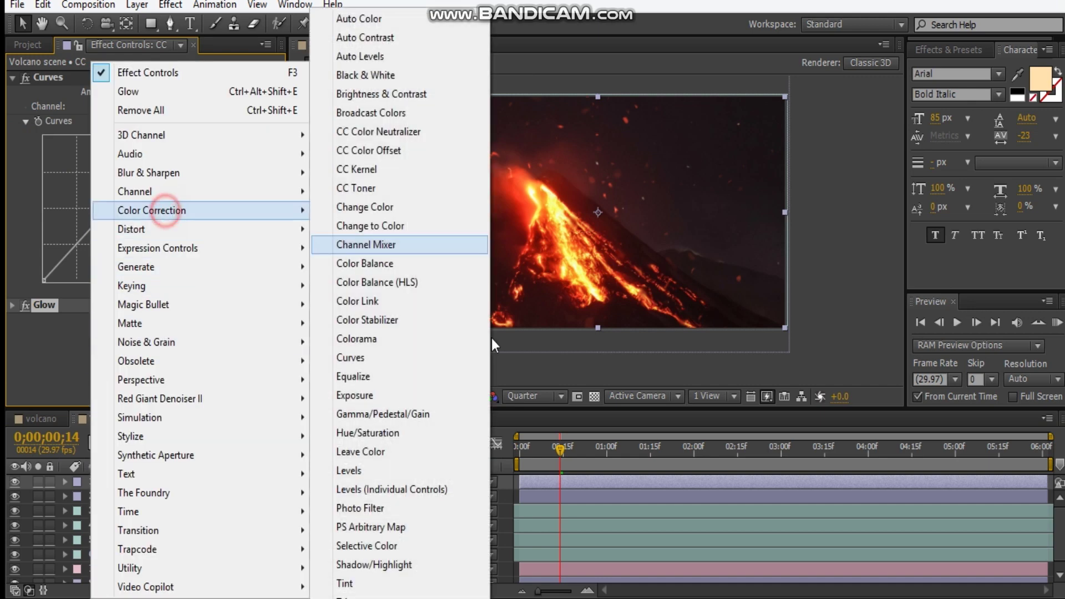
left_click(417, 433)
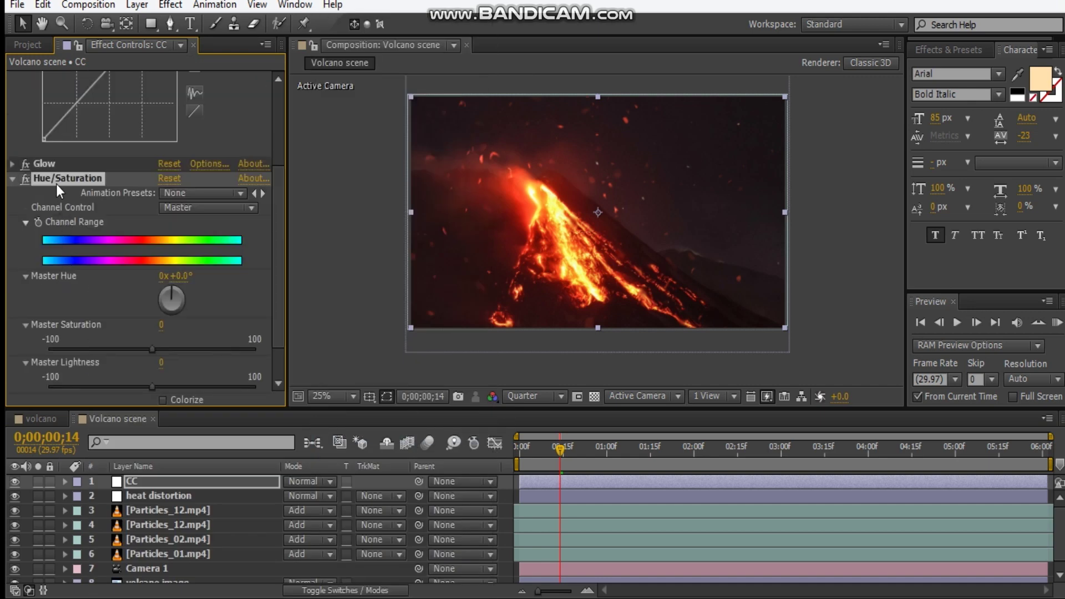
scroll(131, 208, "down", 1)
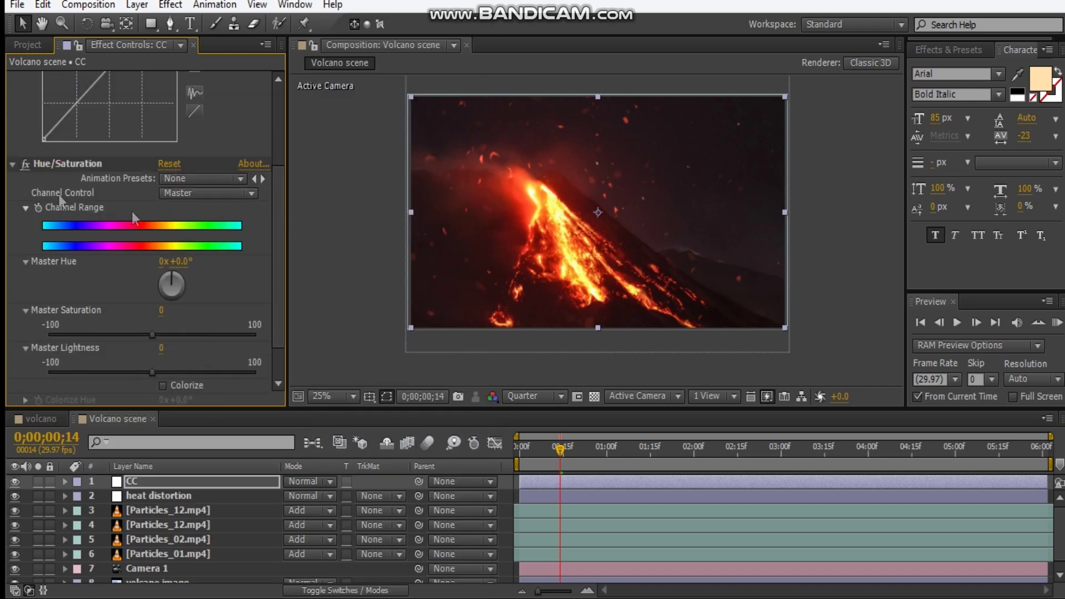
scroll(108, 224, "up", 10)
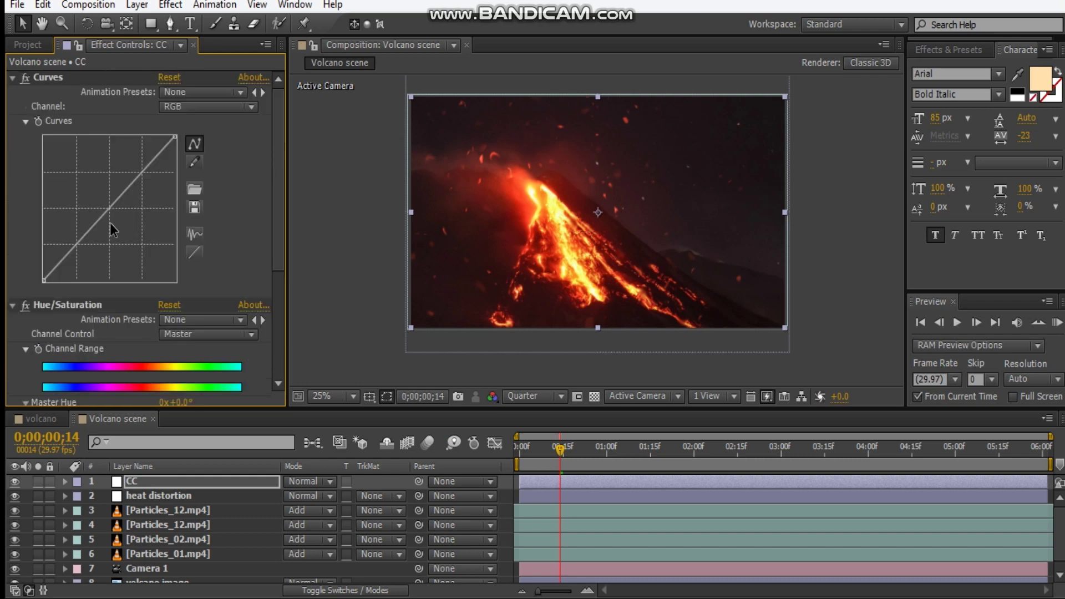
Step: Disable and collapse Hue/Saturation and Glow on the CC layer, leaving only the Curves settings expanded
left_click(11, 79)
left_click(12, 91)
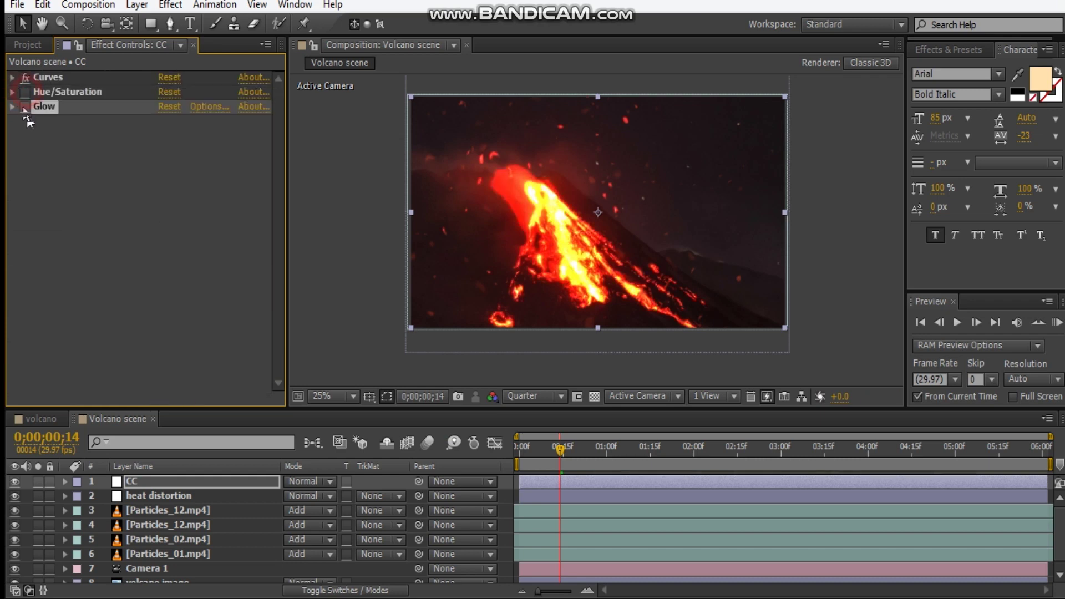
left_click(11, 79)
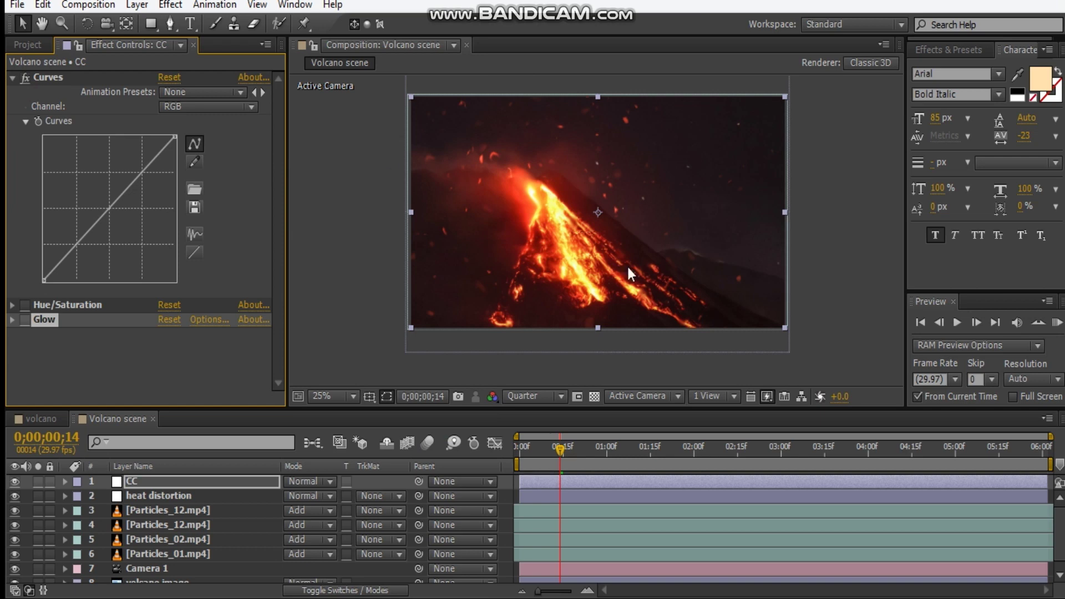
Step: Shape the RGB curve on the CC layer into a gentle S with slightly lowered shadows and raised highlights
left_click_drag(87, 245, 78, 254)
left_click(120, 206)
left_click_drag(120, 206, 139, 185)
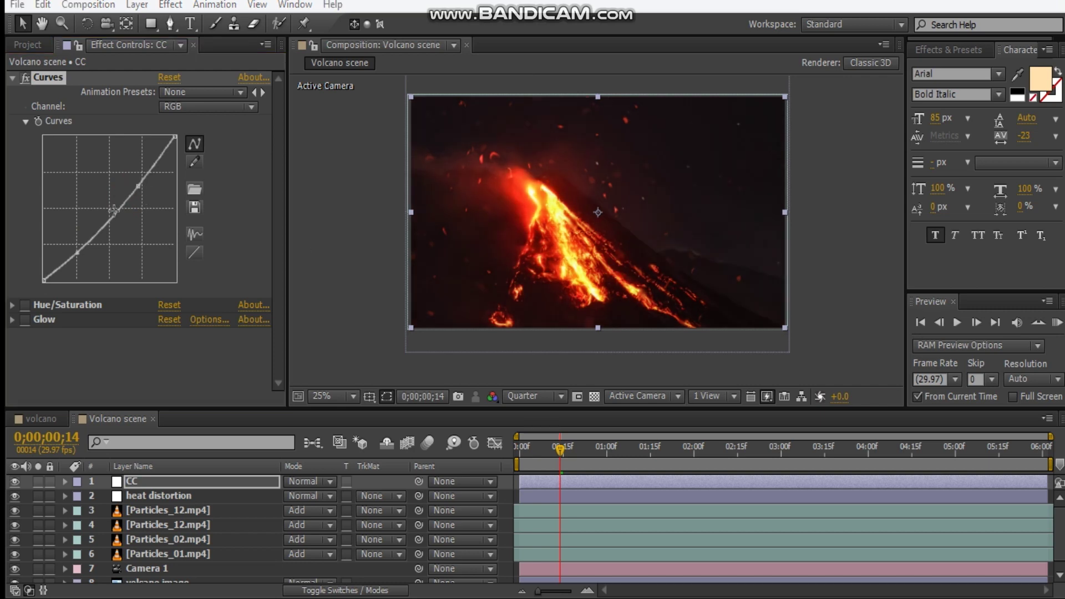
left_click_drag(77, 250, 77, 238)
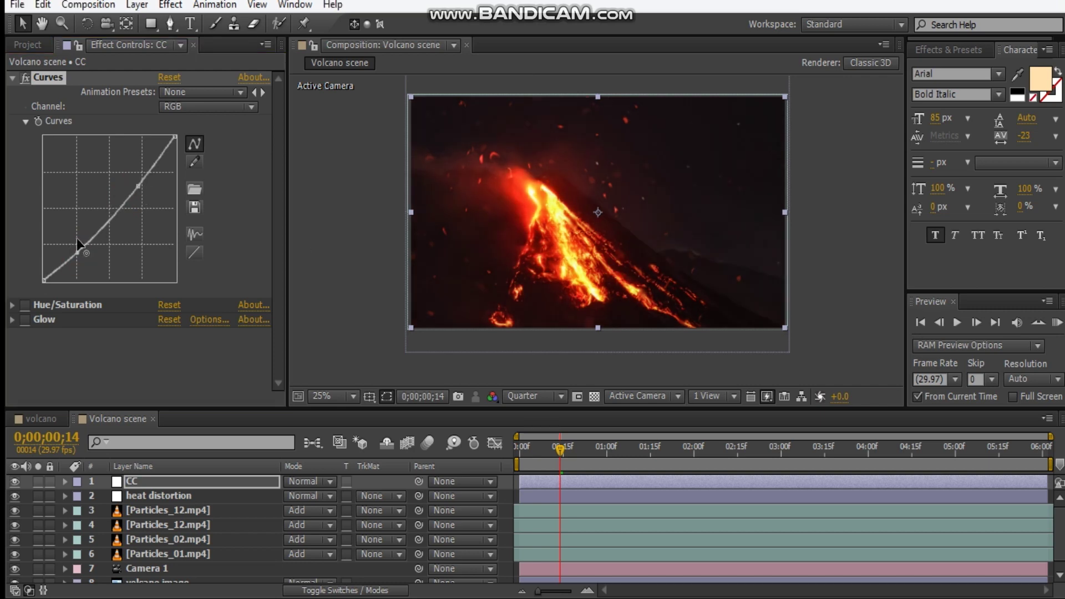
left_click(137, 184)
left_click_drag(138, 184, 125, 178)
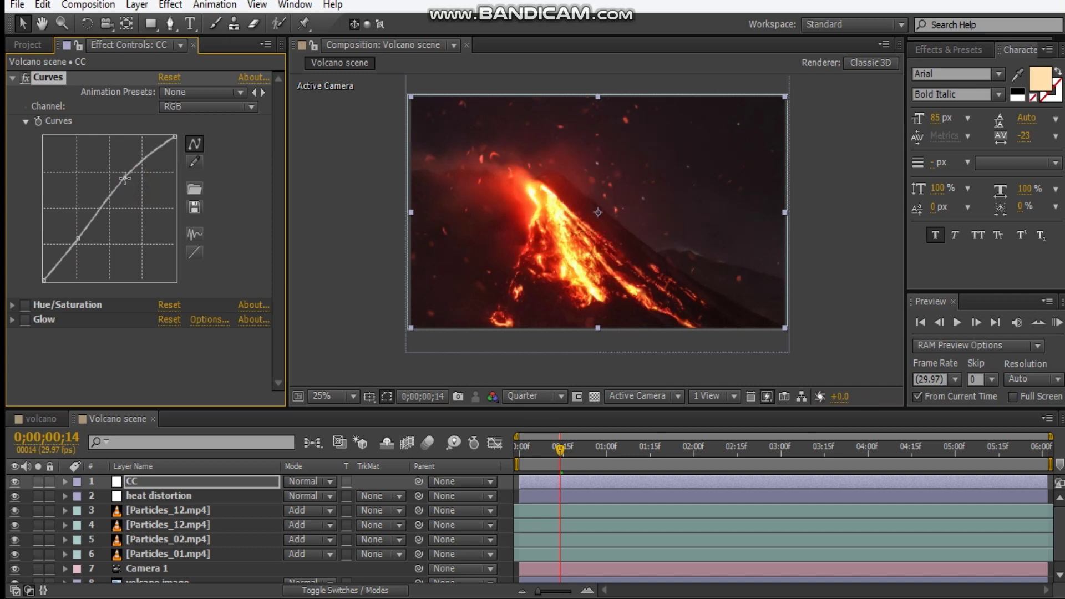
left_click_drag(78, 239, 77, 245)
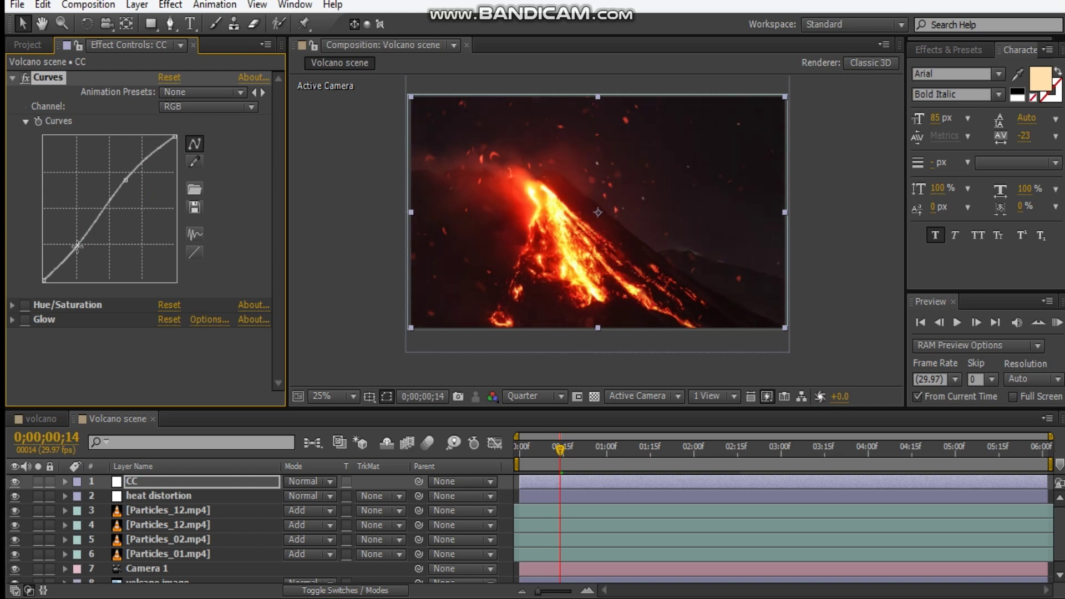
Step: Switch Curves to the Red channel and raise its midpoint slightly
left_click(192, 144)
left_click(109, 204)
left_click_drag(109, 204, 108, 207)
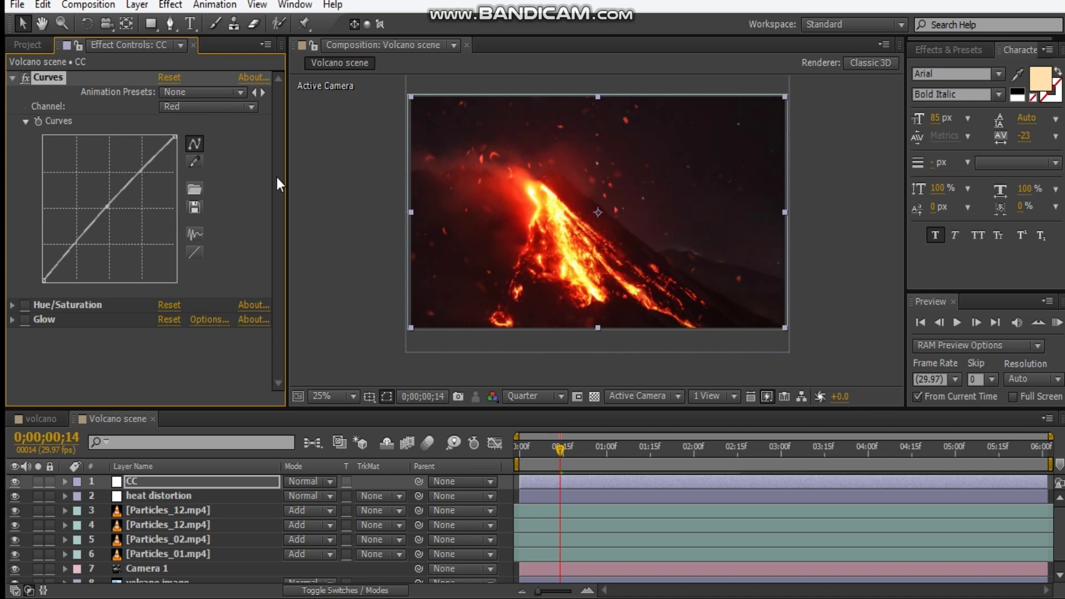
Step: Lower the midpoint of the Blue curve slightly and compare the image with Curves off and on
left_click(199, 107)
left_click(221, 183)
left_click_drag(107, 210, 108, 221)
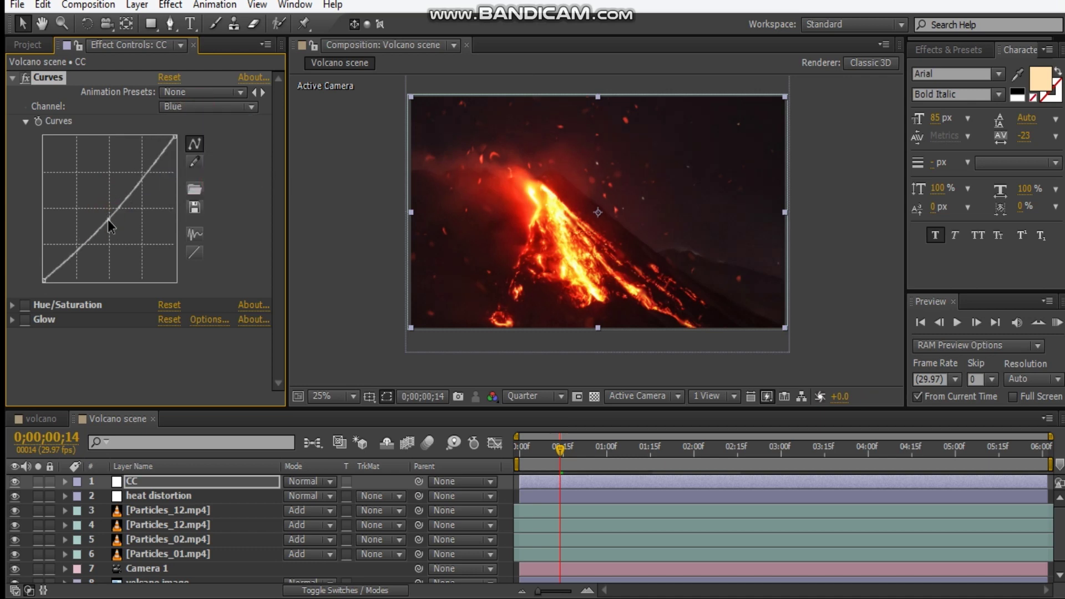
left_click_drag(108, 220, 110, 216)
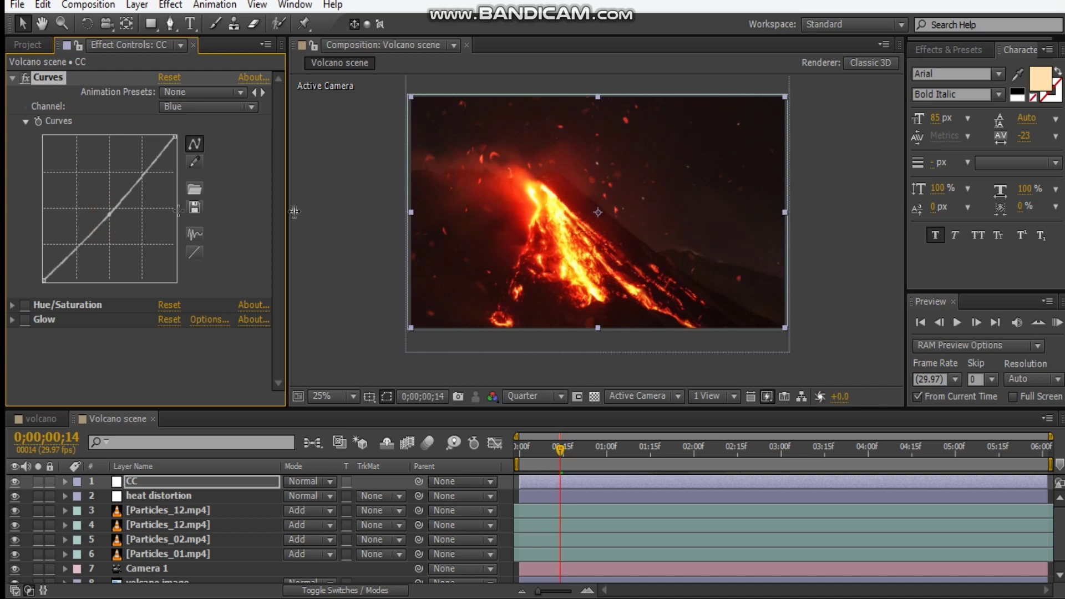
left_click(395, 200)
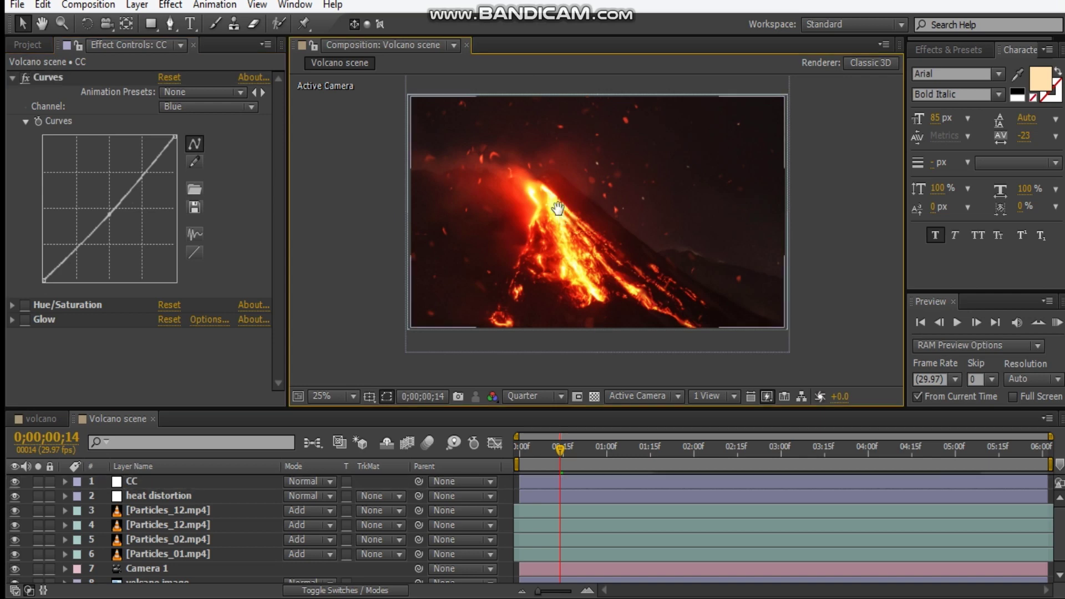
left_click(25, 79)
left_click(25, 80)
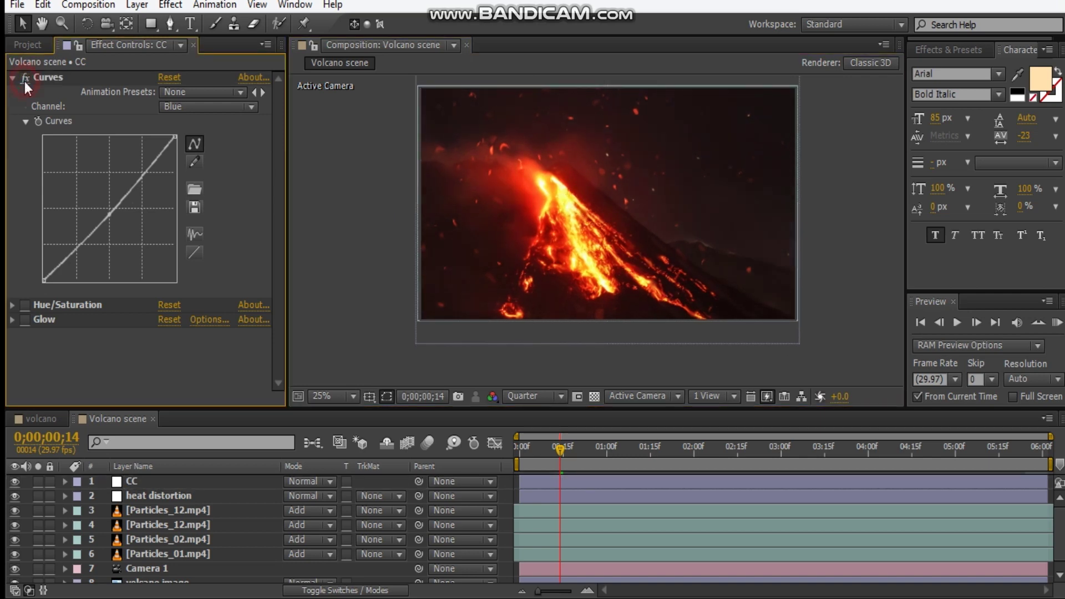
left_click(25, 81)
left_click(23, 78)
Step: Collapse Curves, enable Hue/Saturation and set its Master Saturation to 2 while checking the lava up close
left_click(12, 77)
left_click(24, 91)
left_click(12, 92)
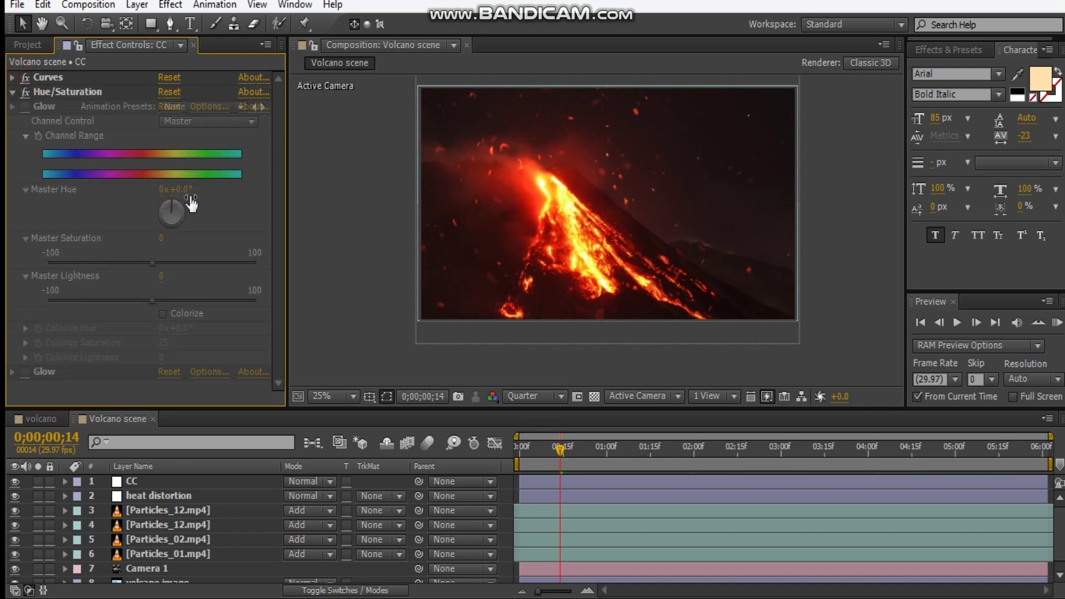
left_click(150, 261)
left_click_drag(158, 262, 158, 261)
left_click(341, 211)
key("period")
left_click(161, 239)
type("2")
key("Return")
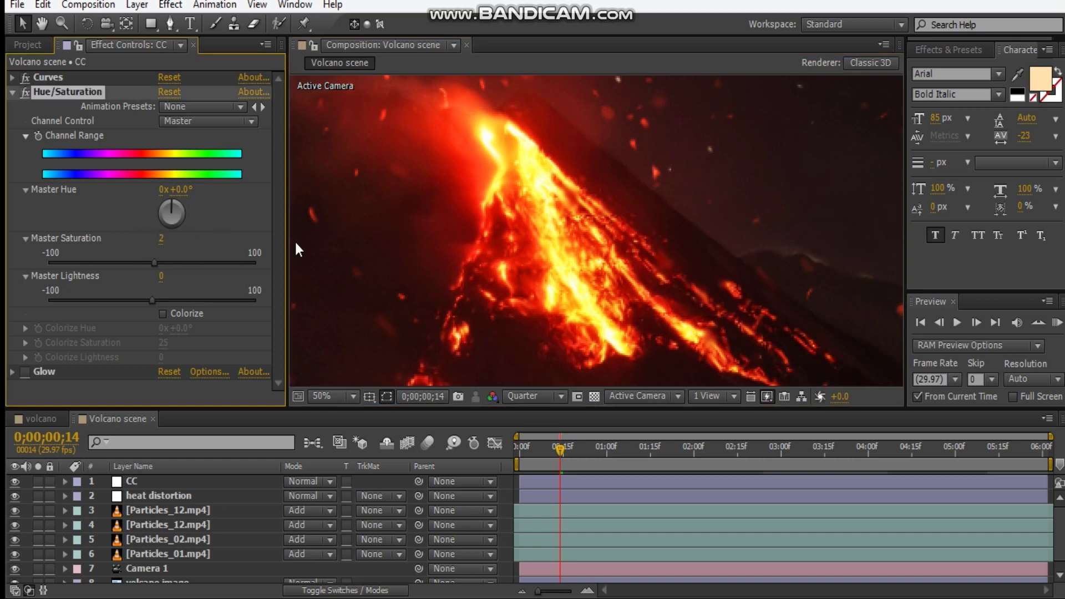
key("comma")
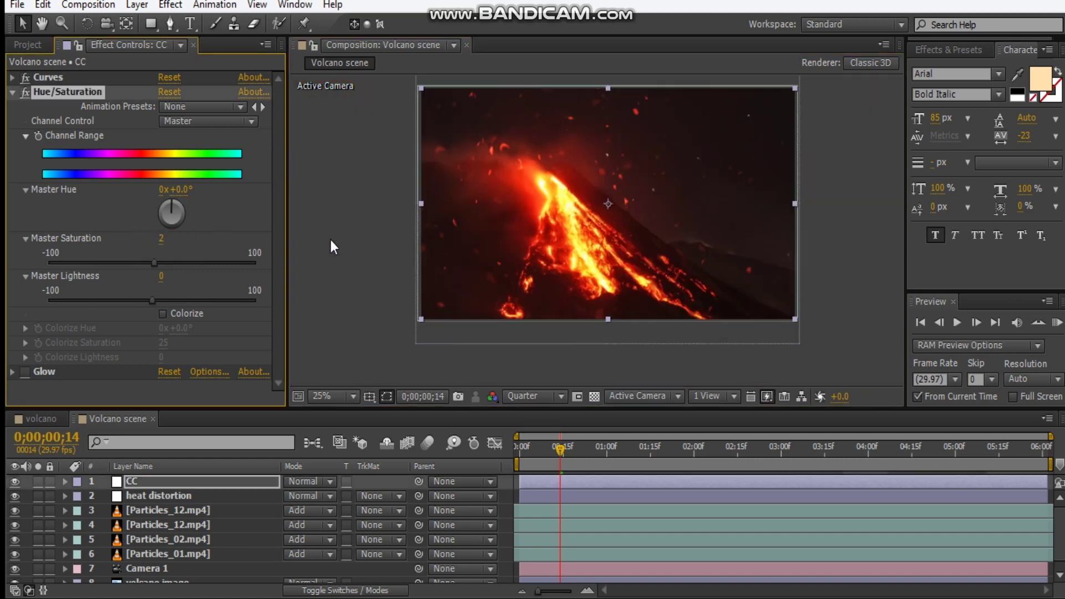
Step: Enable Glow on the CC layer and set its Glow Radius to 678 and Glow Intensity to 0.3
left_click(12, 92)
left_click(14, 106)
left_click_drag(164, 167, 689, 171)
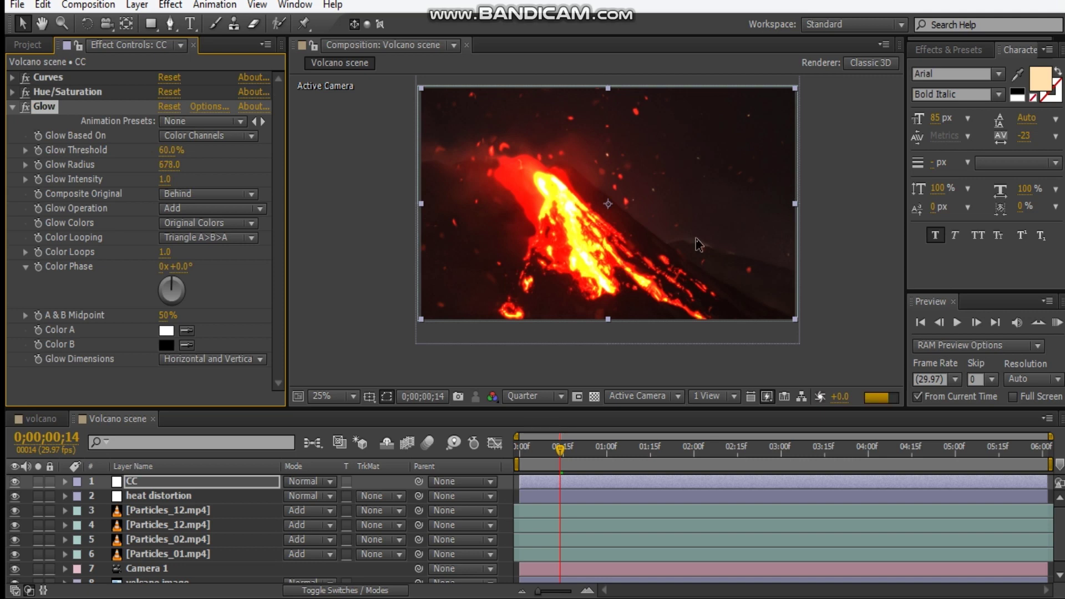
left_click_drag(131, 177, 112, 178)
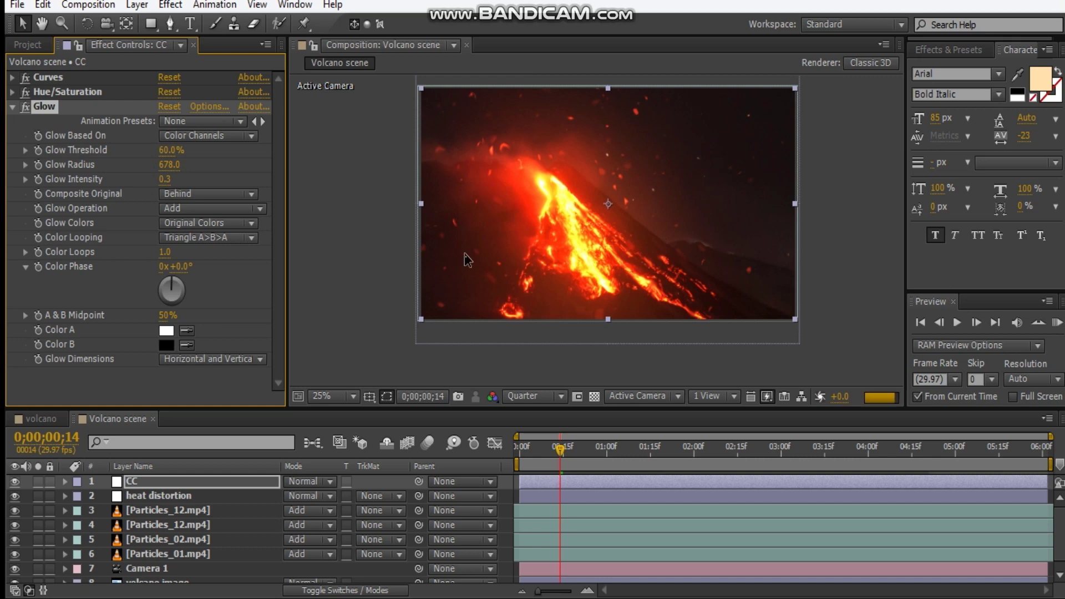
Step: Compare the image with Glow off and on, reduce the Glow Intensity slightly and leave the effect enabled
left_click(27, 106)
left_click(28, 106)
left_click(27, 107)
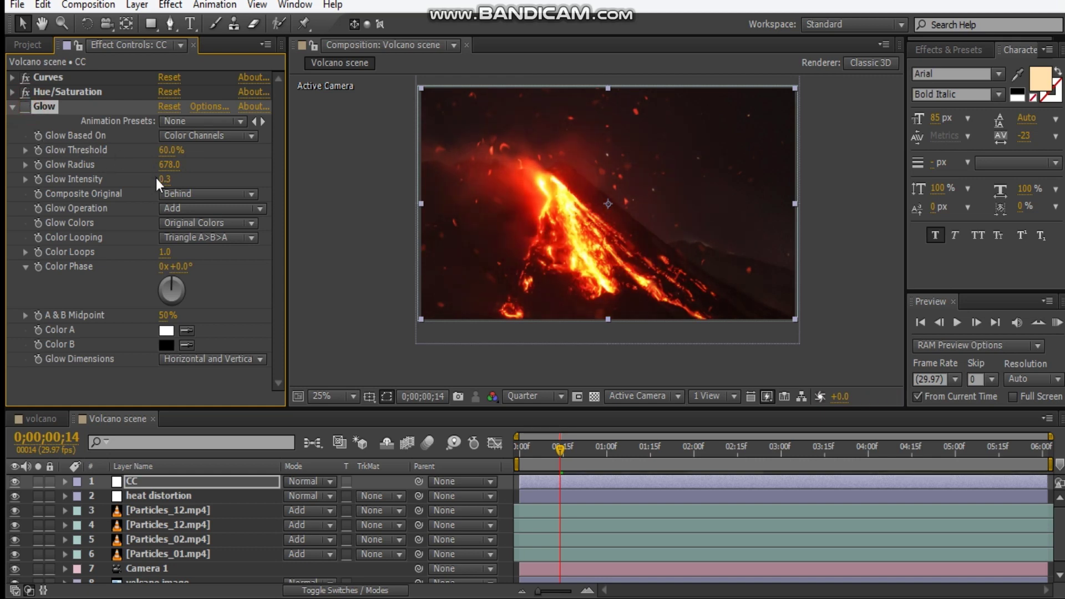
left_click_drag(162, 180, 158, 179)
left_click(25, 107)
left_click(12, 106)
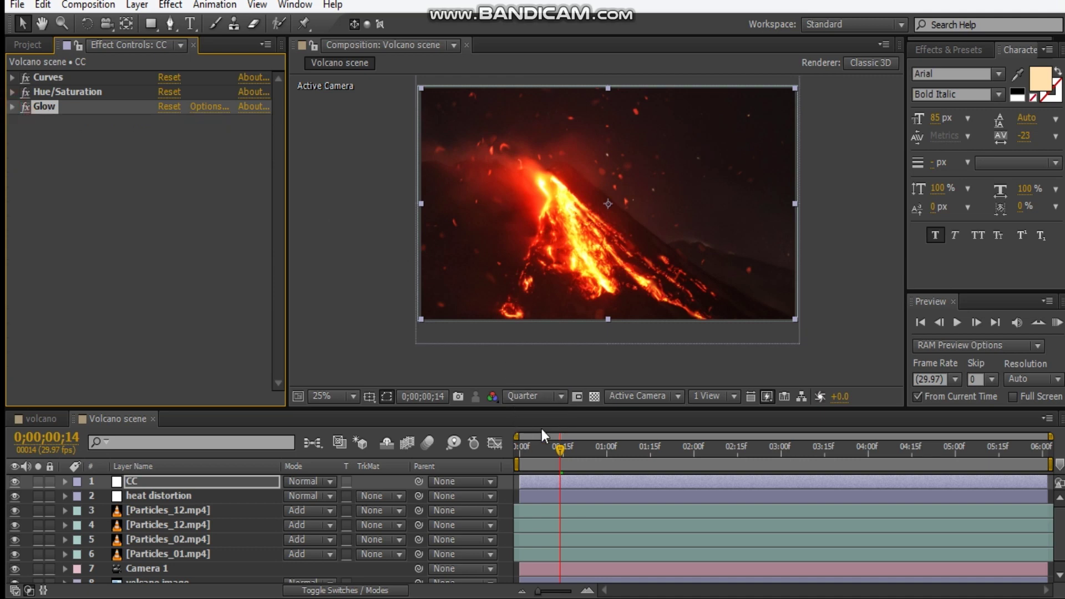
Step: Preview the colour-corrected volcano scene from the first frame, check individual early frames and return to the start
left_click(115, 427)
key("space")
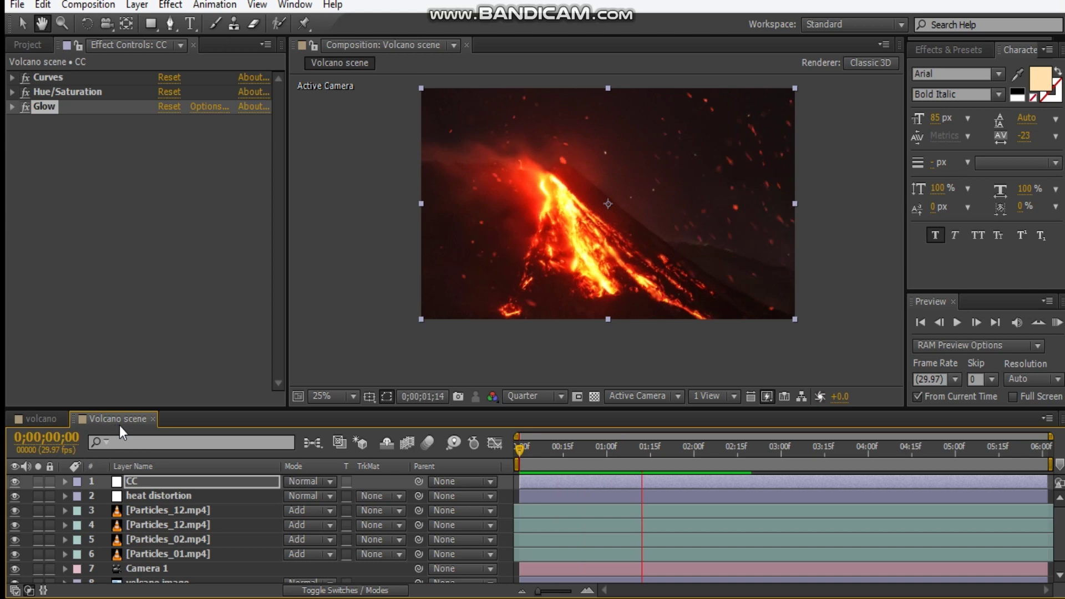
left_click(562, 449)
mouse_move(544, 456)
left_mouse_down()
mouse_move(598, 455)
mouse_move(546, 458)
left_mouse_up()
key("v")
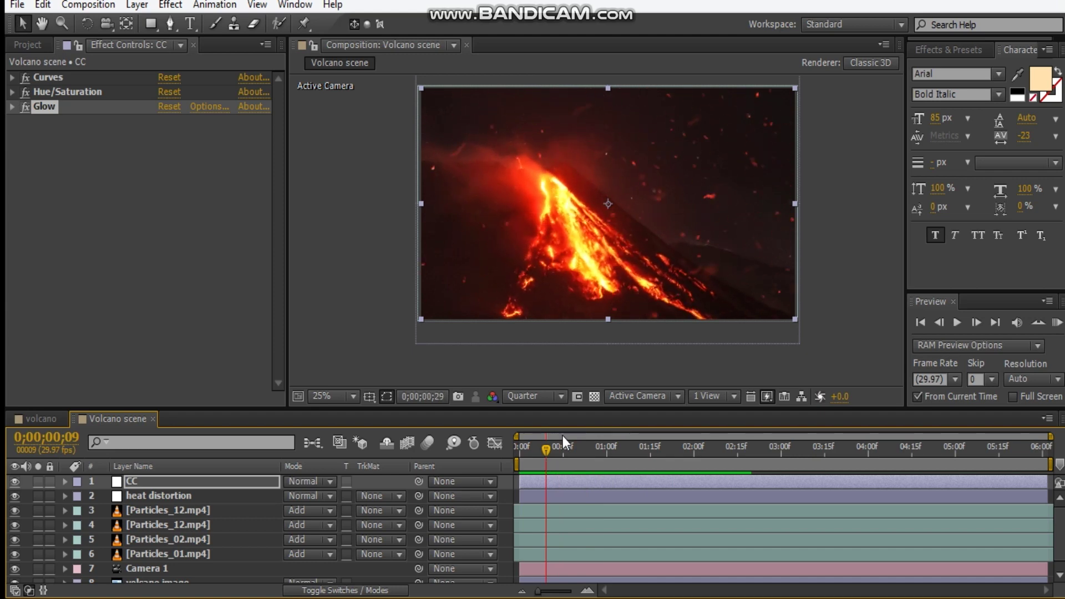
key("space")
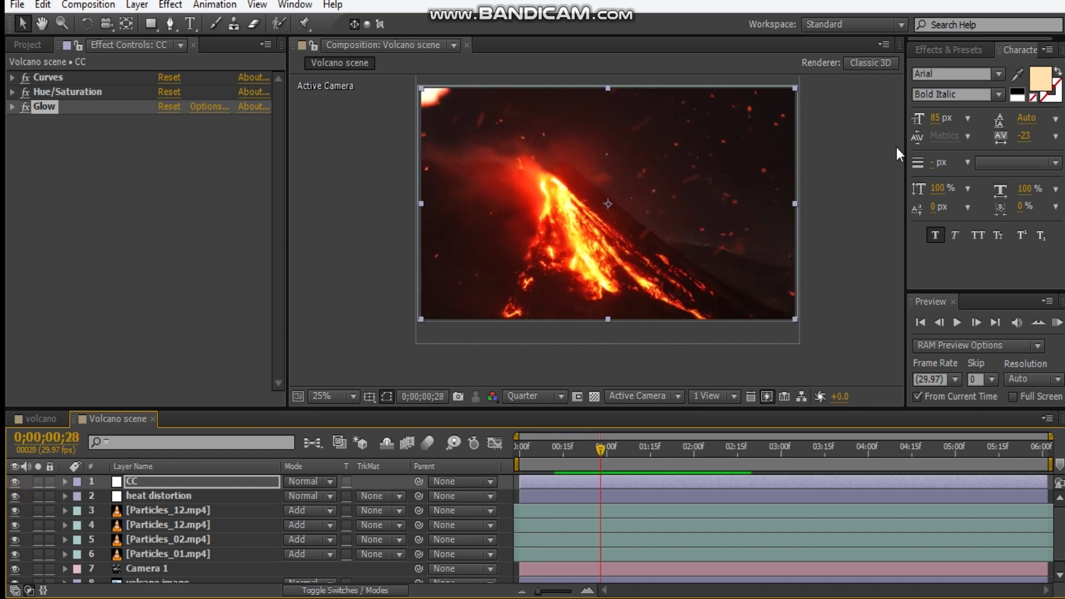
left_click(757, 367)
key("Home")
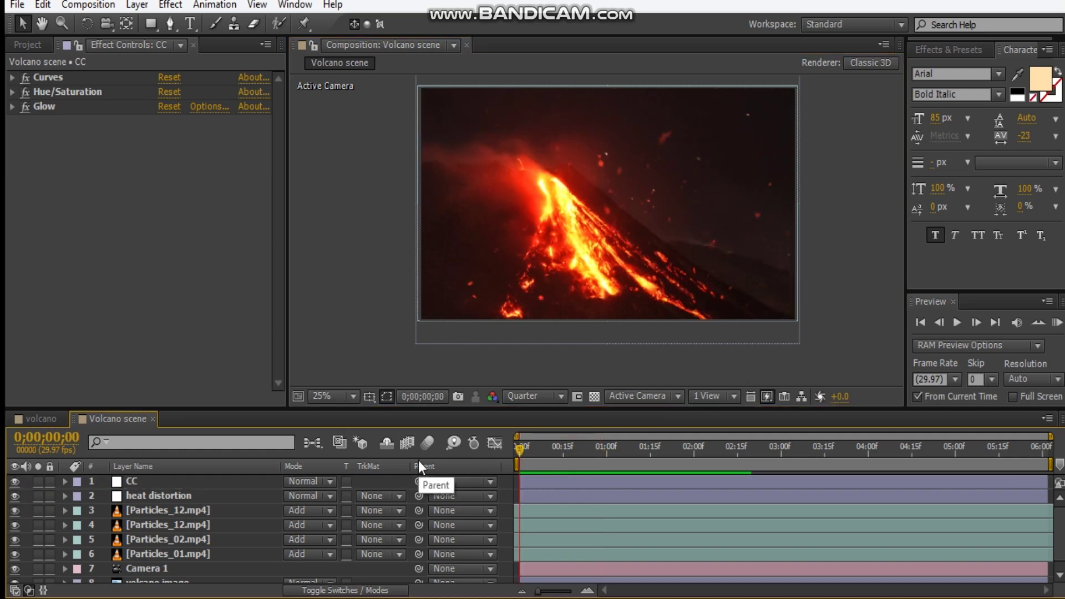
Step: Reveal Camera 1's Point of Interest and Position and start keyframing both at the first frame
scroll(182, 511, "down", 1)
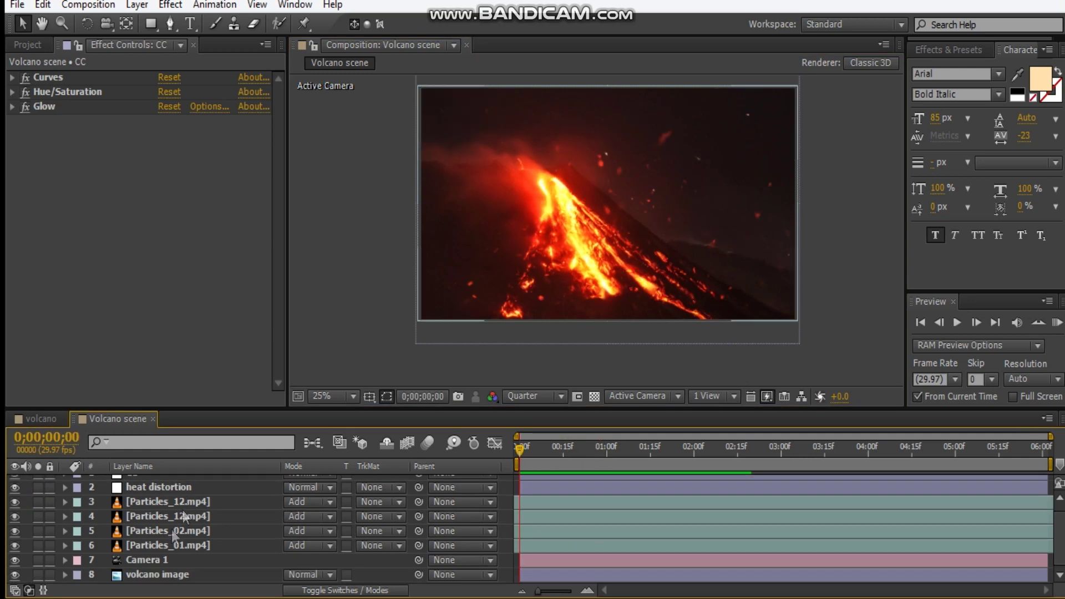
left_click(162, 560)
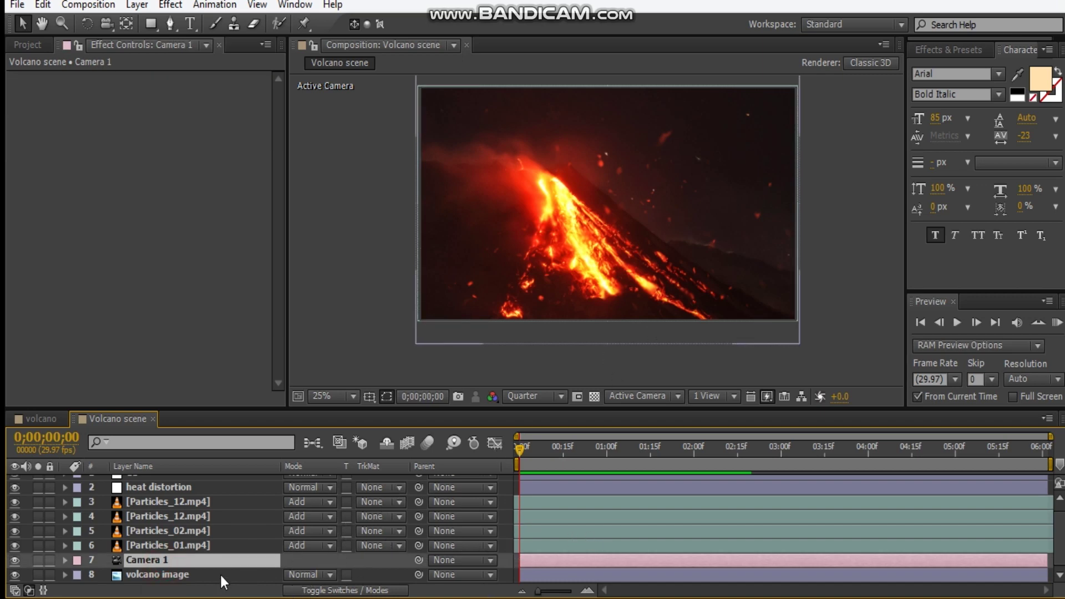
key("a")
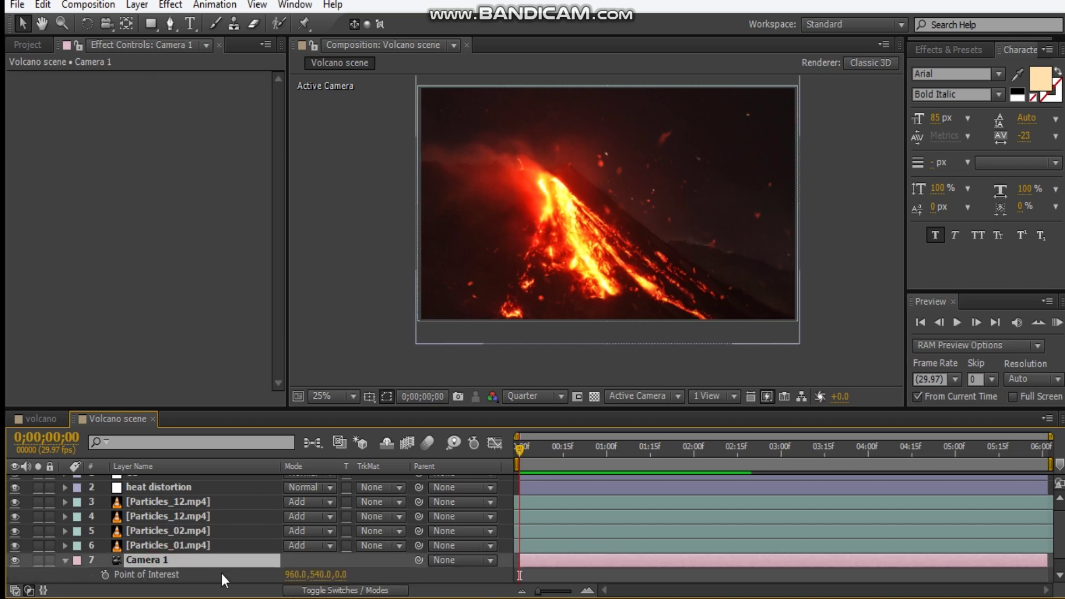
key("shift+p")
scroll(111, 541, "down", 1)
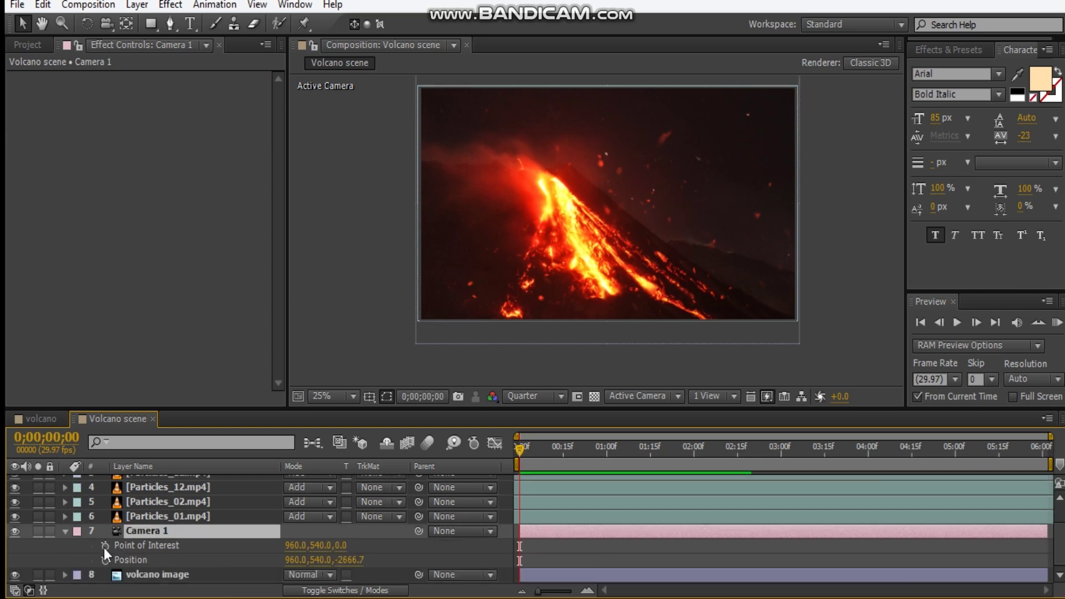
left_click(106, 546)
left_click(106, 561)
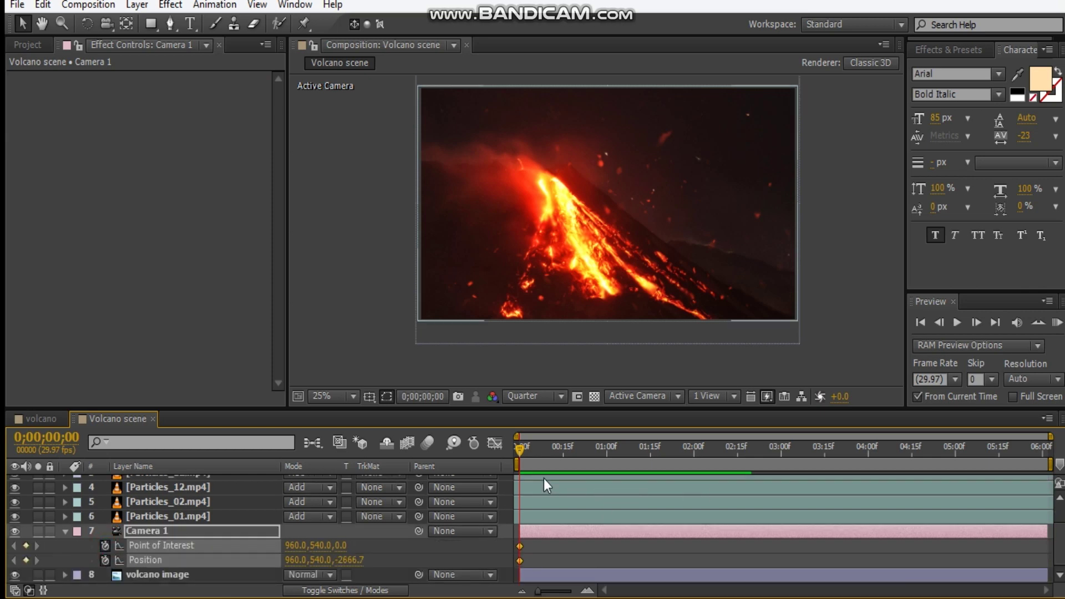
Step: At 0;00;06;01, move Camera 1 closer to the volcano and orbit it slightly, to a Position of about 1129.7, 540.0, -2426.1
left_click_drag(521, 447, 1046, 447)
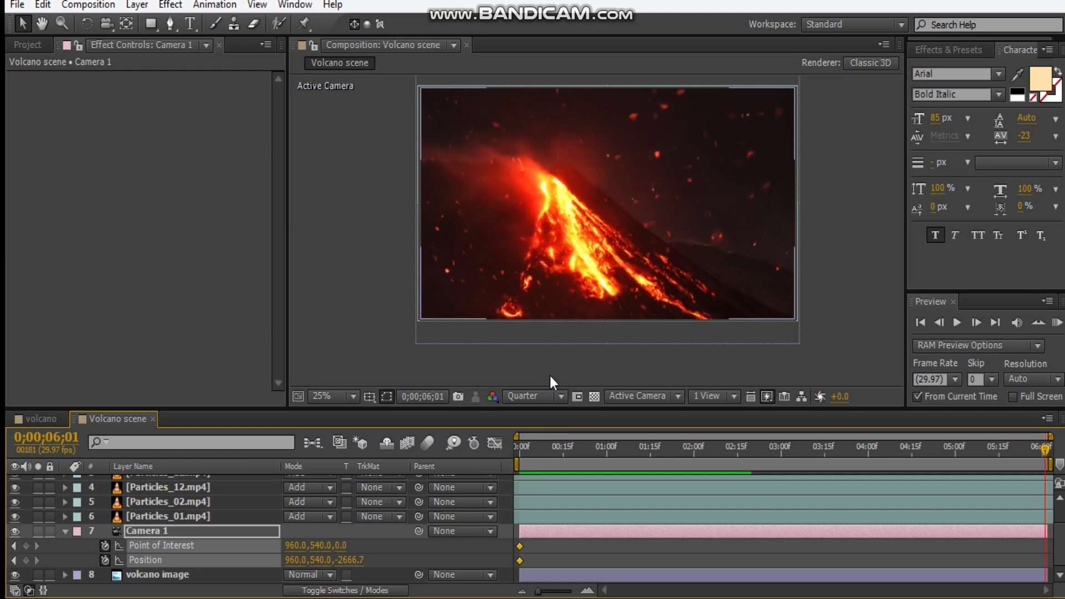
key("c")
key("c")
key("c")
key("c")
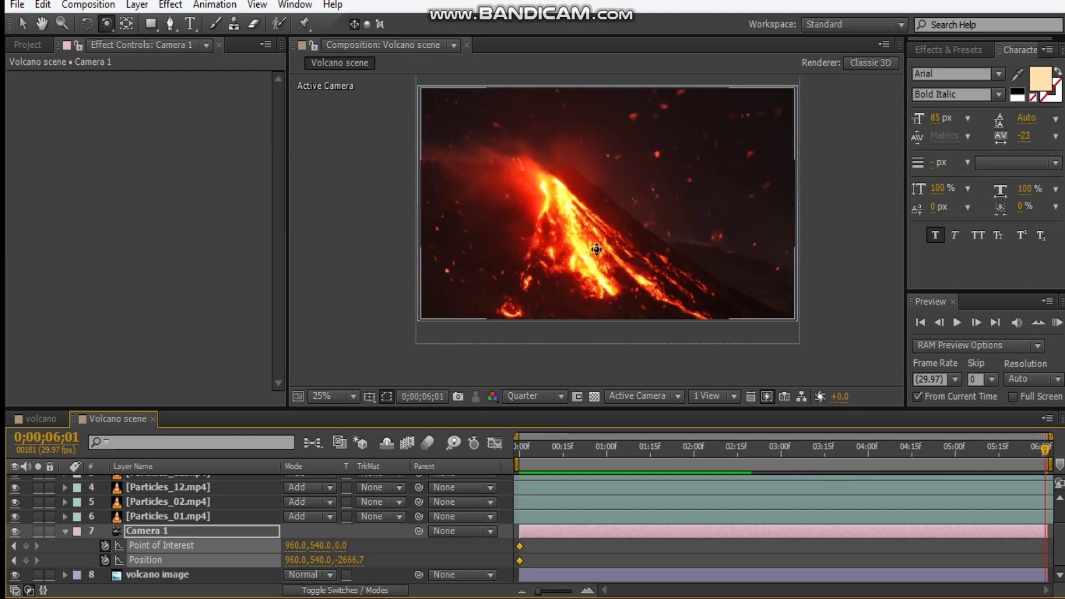
left_click_drag(599, 226, 602, 208)
key("c")
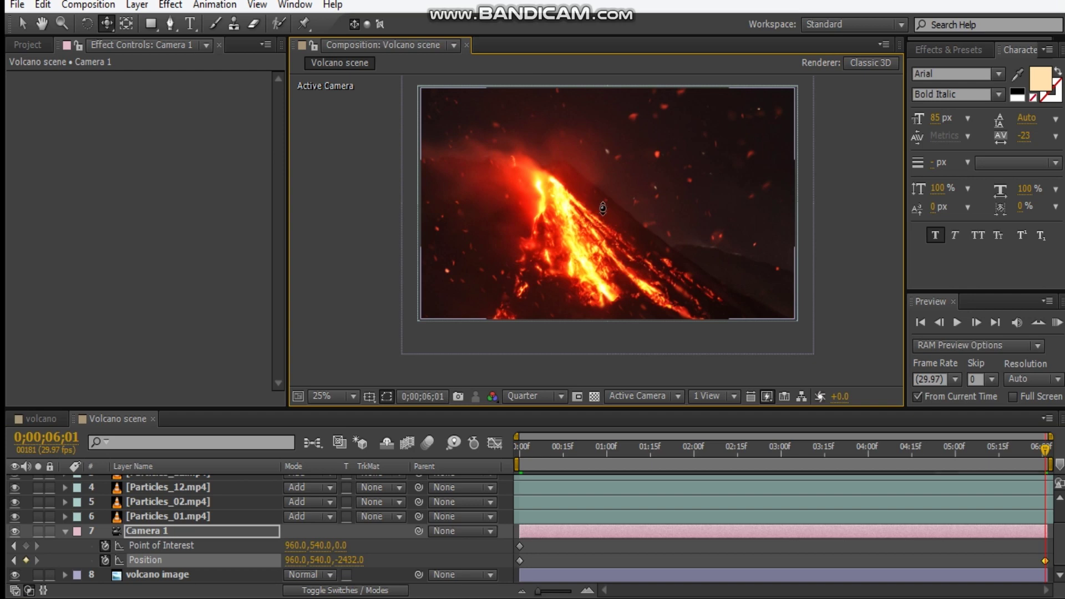
left_click_drag(603, 207, 600, 207)
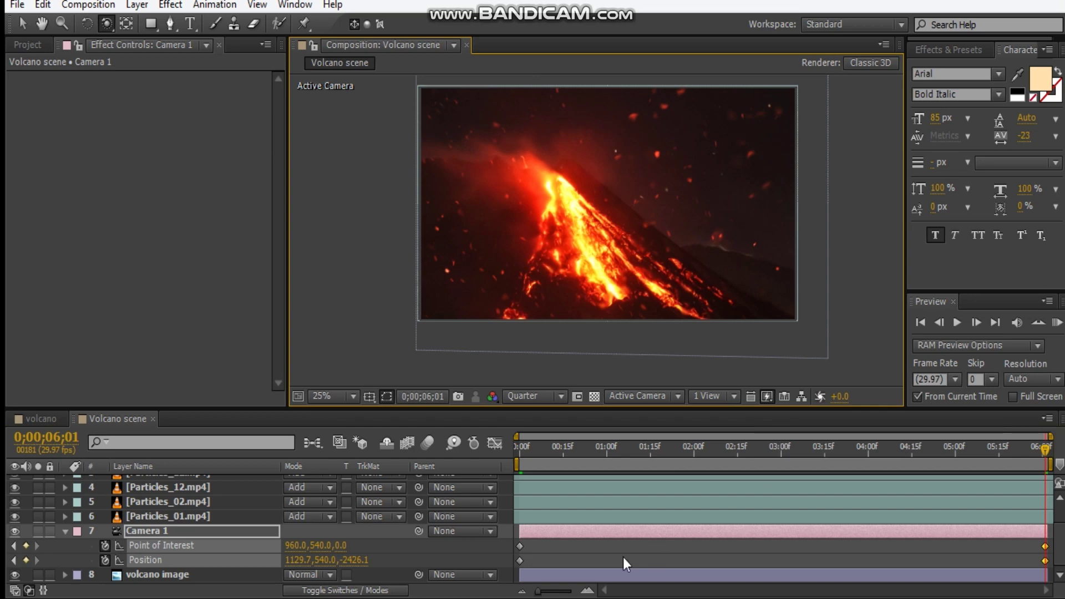
Step: Apply Easy Ease to all of Camera 1's Point of Interest and Position keyframes and return to the Selection tool
key("grave")
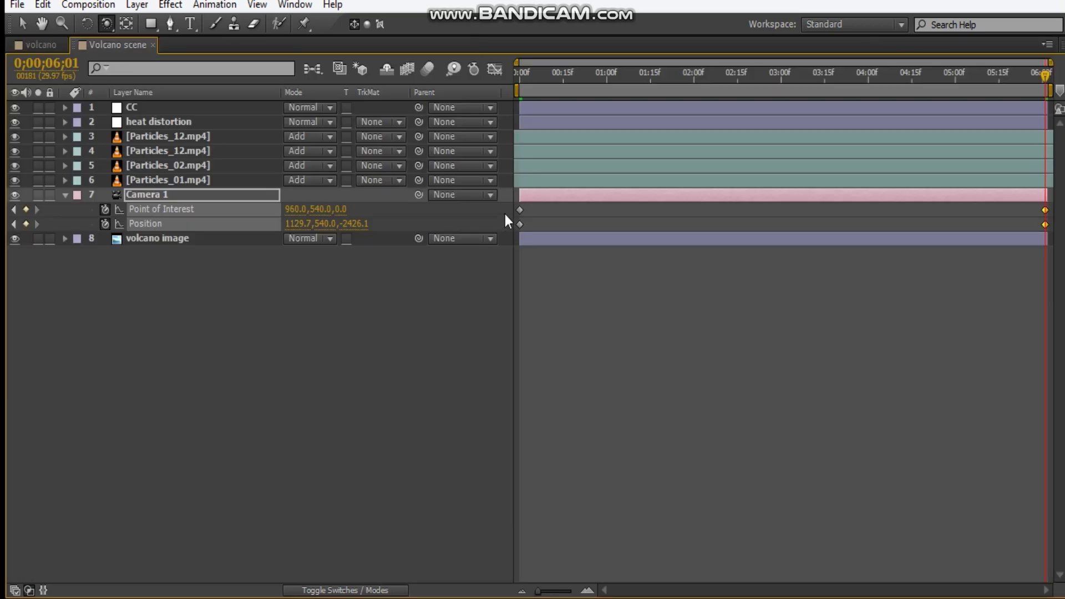
left_click_drag(504, 210, 1029, 228)
key("F9")
key("grave")
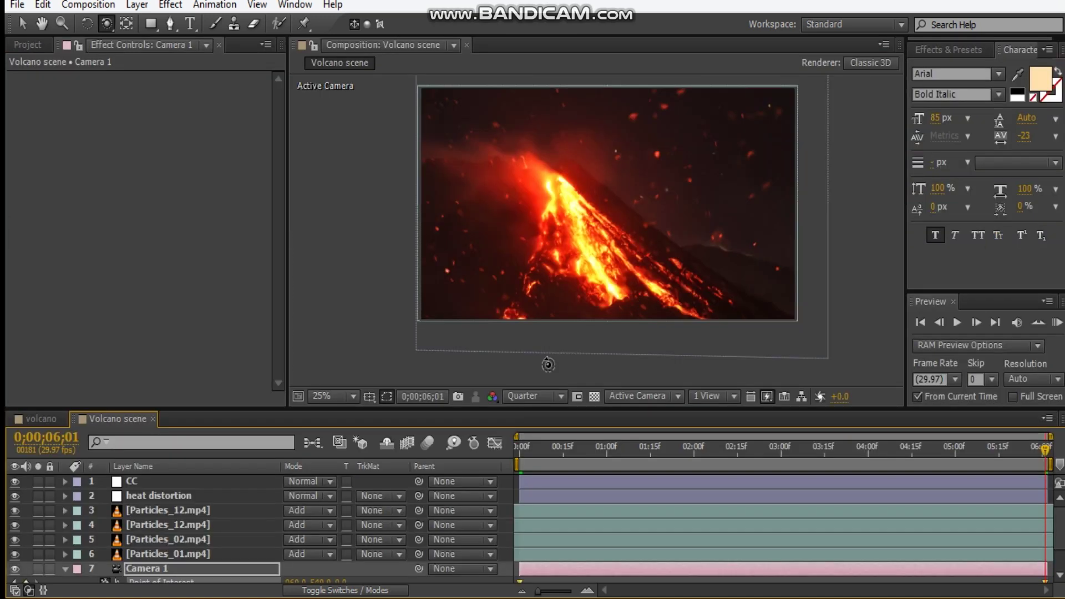
key("v")
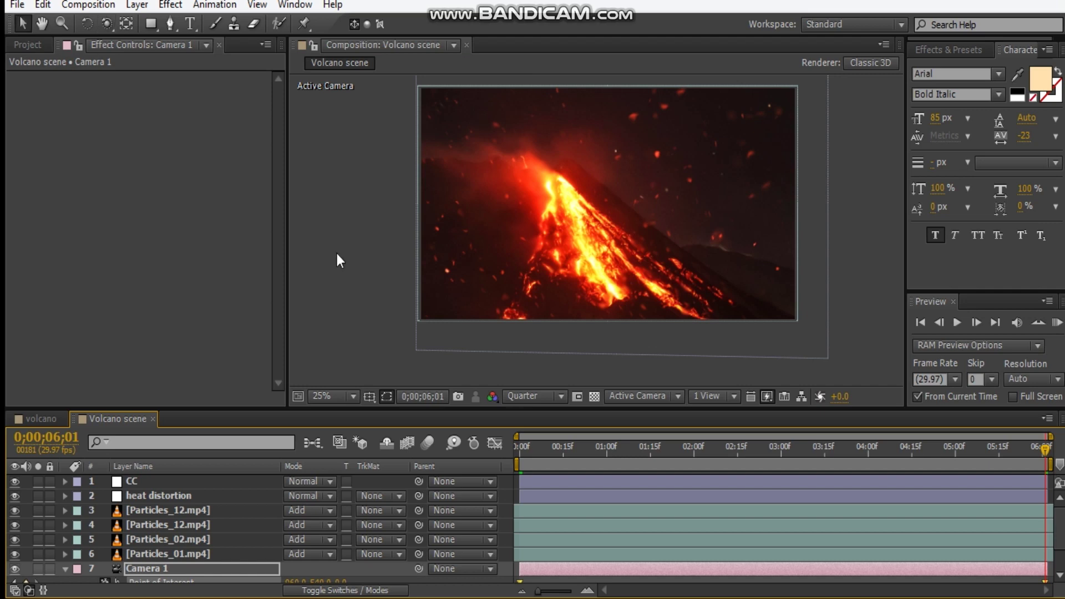
Step: View the volcano composition enlarged to the full window and restore the normal panel layout
left_click(337, 220)
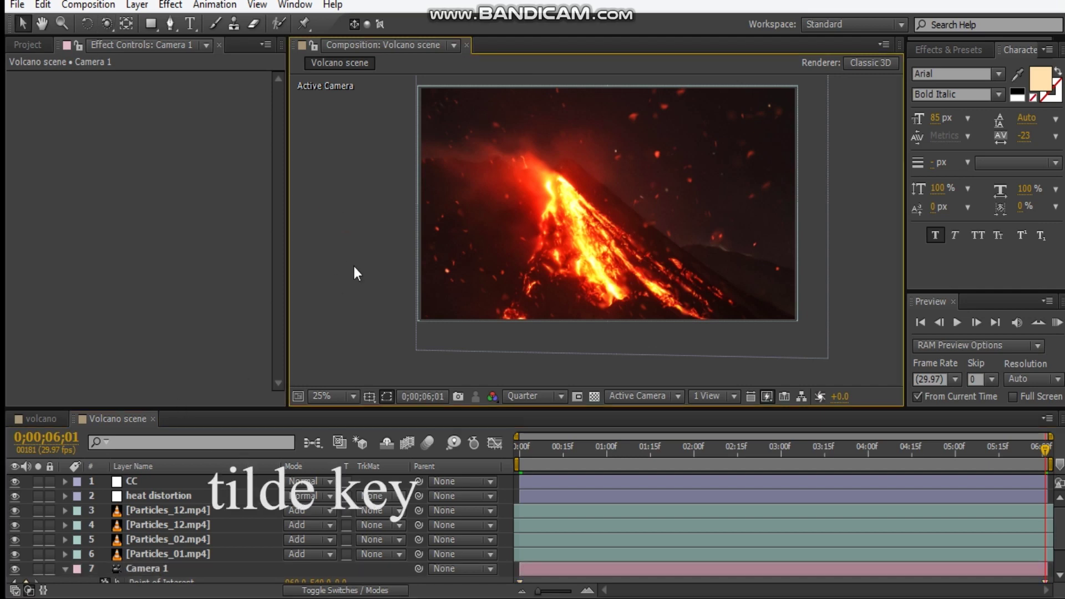
key("grave")
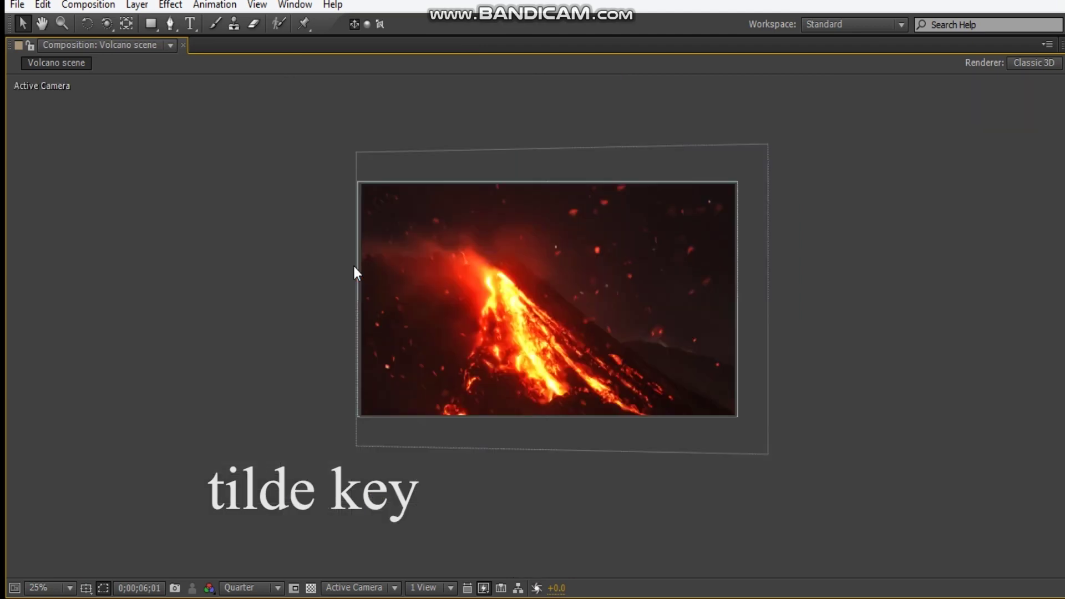
key("grave")
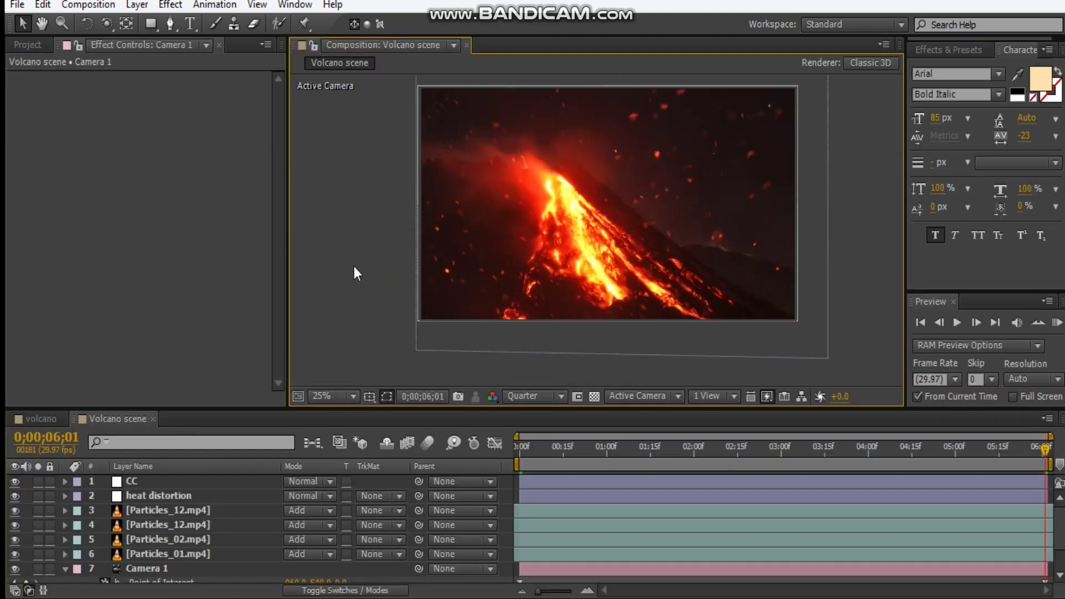
key("grave")
key("grave")
key("grave")
key("grave")
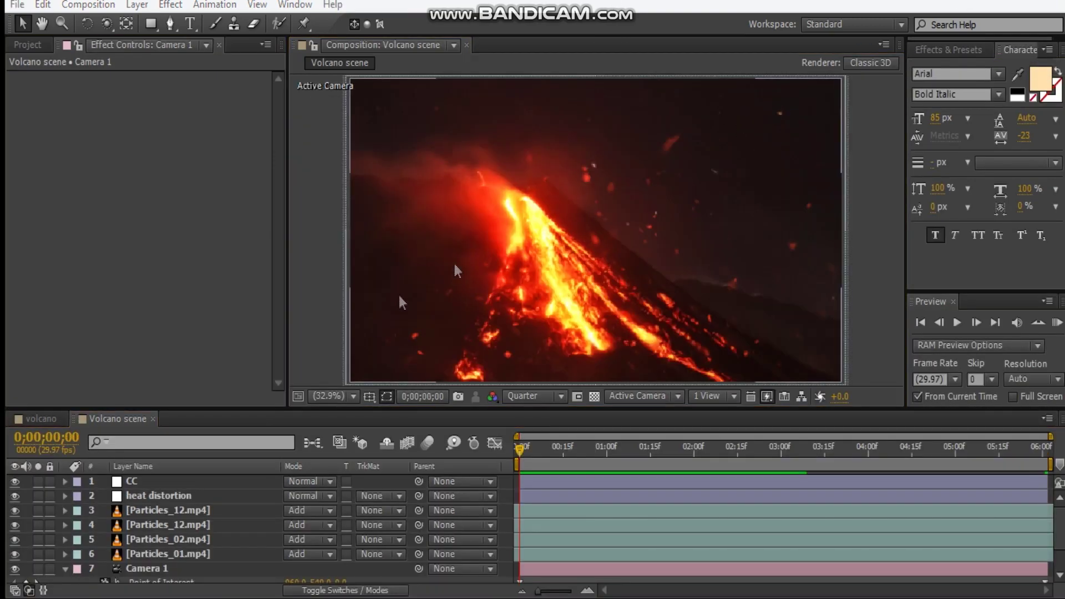
Step: Play the preview of the camera move, stop it and check the frames up to 0;00;01;14
left_click(109, 408)
key("space")
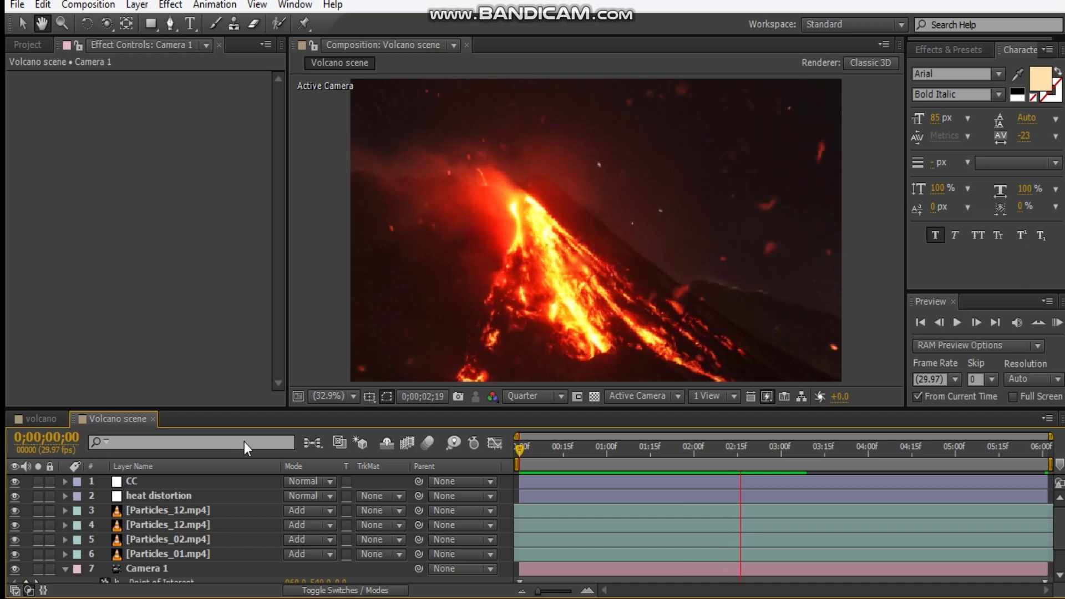
key("space")
left_click(609, 458)
left_click_drag(608, 457, 648, 448)
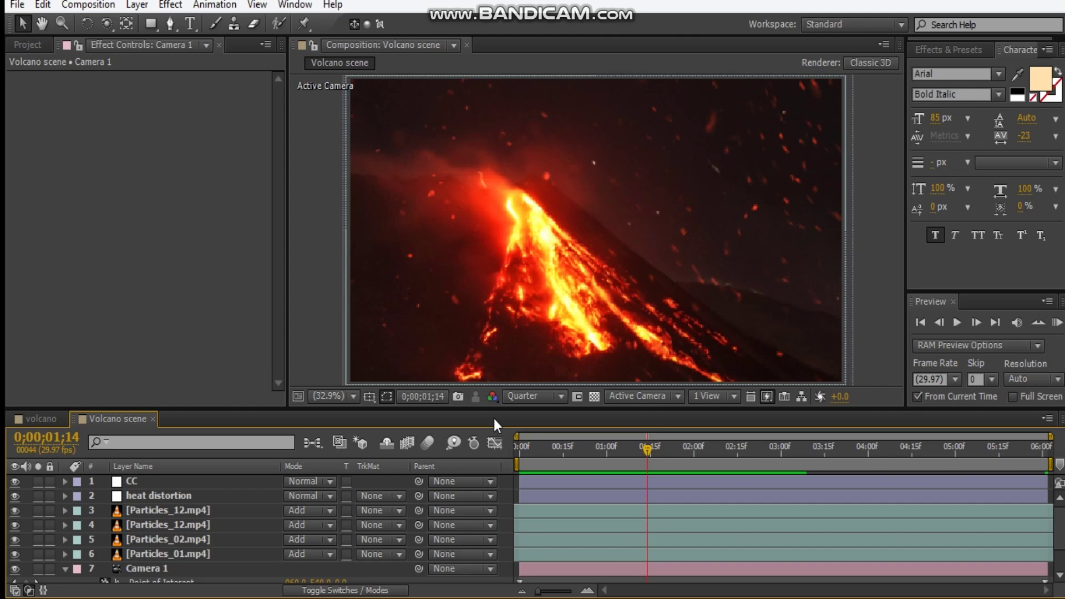